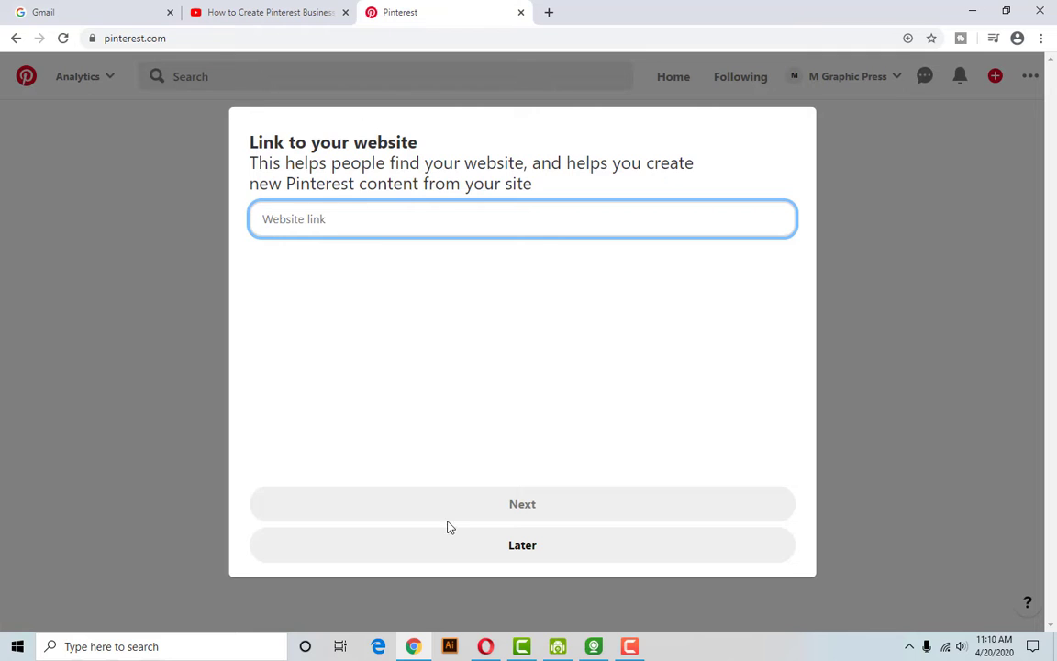
# Open the Graphic Press blog in a new tab and copy its full https address.
pyautogui.click(548, 13)
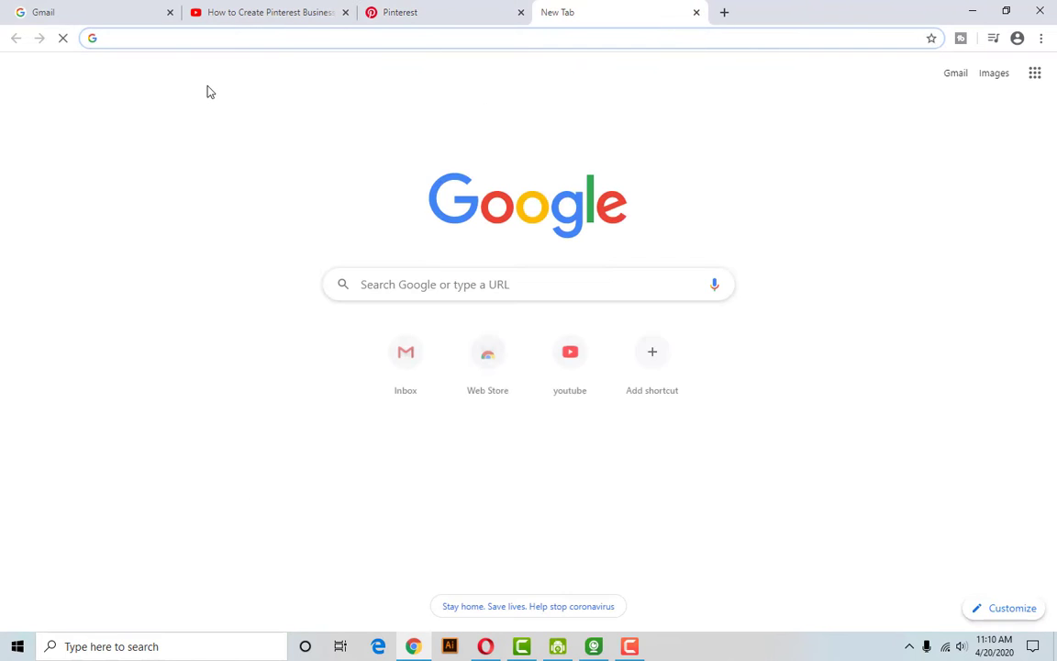
pyautogui.click(489, 11)
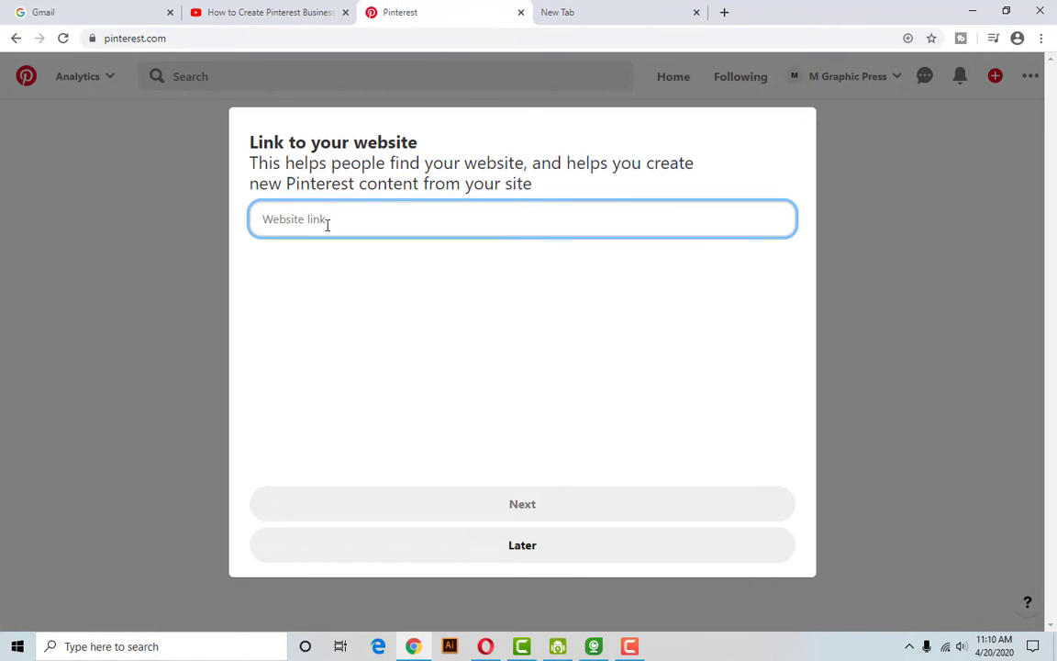
pyautogui.write('mg')
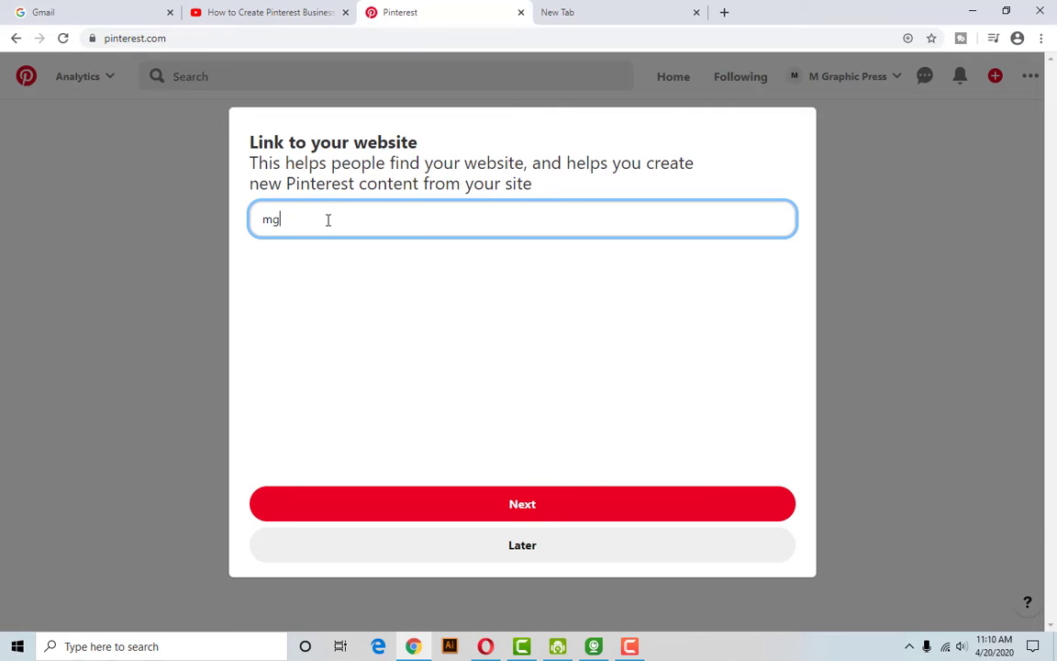
pyautogui.press('BackSpace')
pyautogui.write('m')
pyautogui.press('BackSpace')
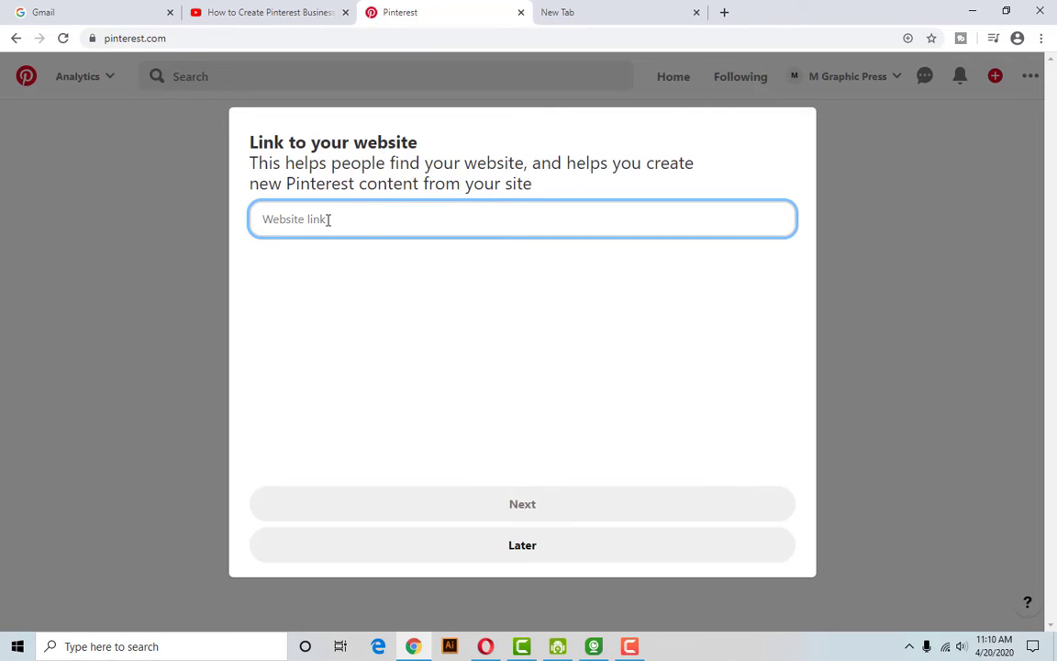
pyautogui.click(724, 12)
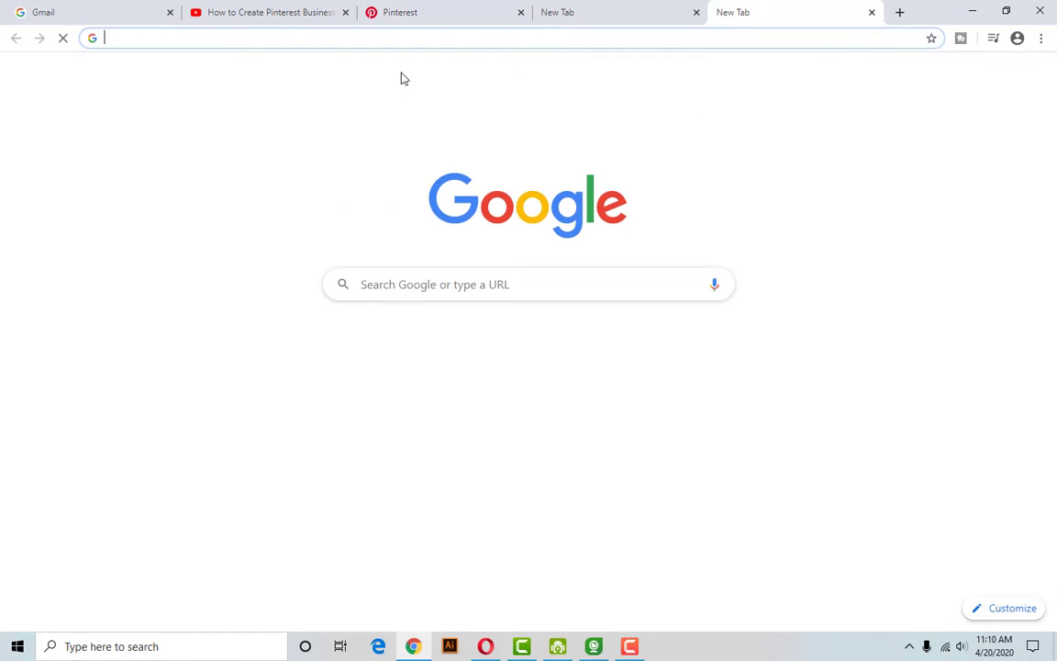
pyautogui.write('m')
pyautogui.click(234, 74)
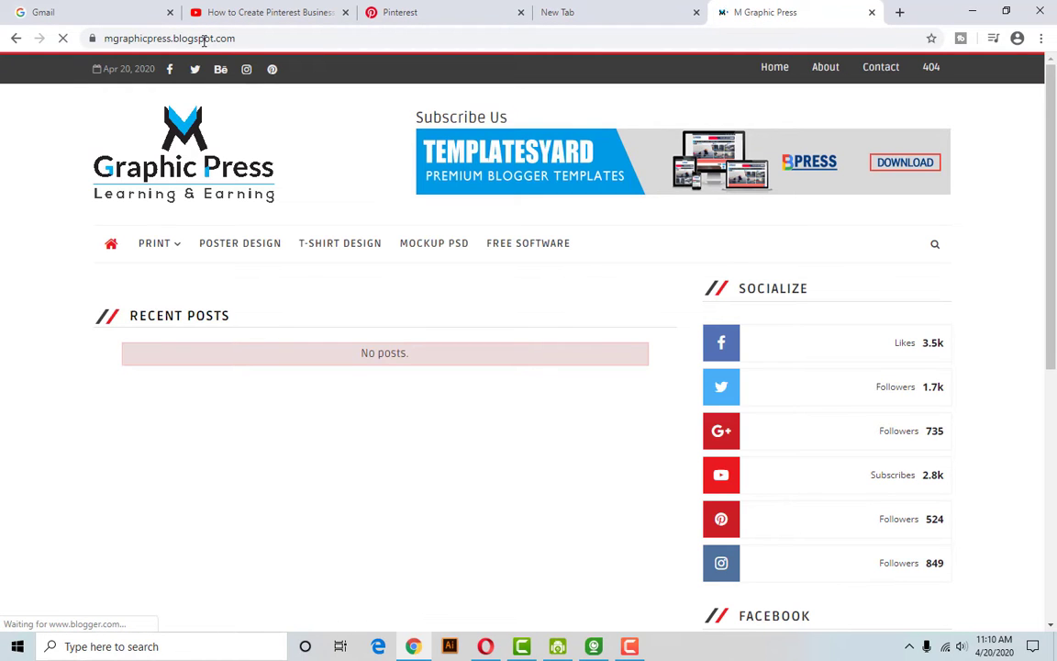
pyautogui.click(204, 39)
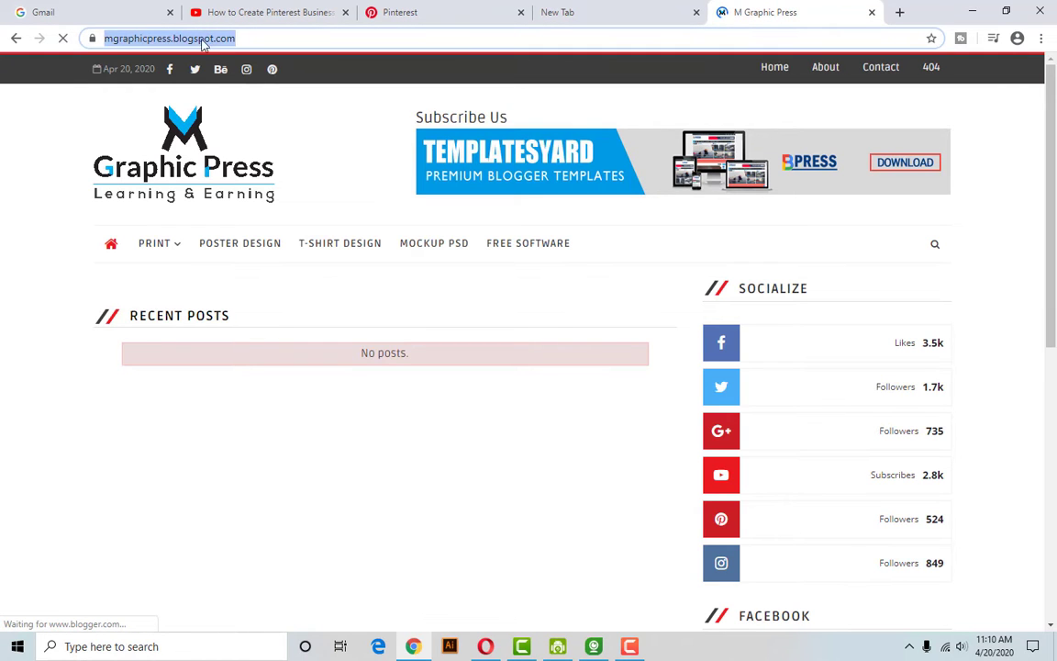
pyautogui.click(272, 39)
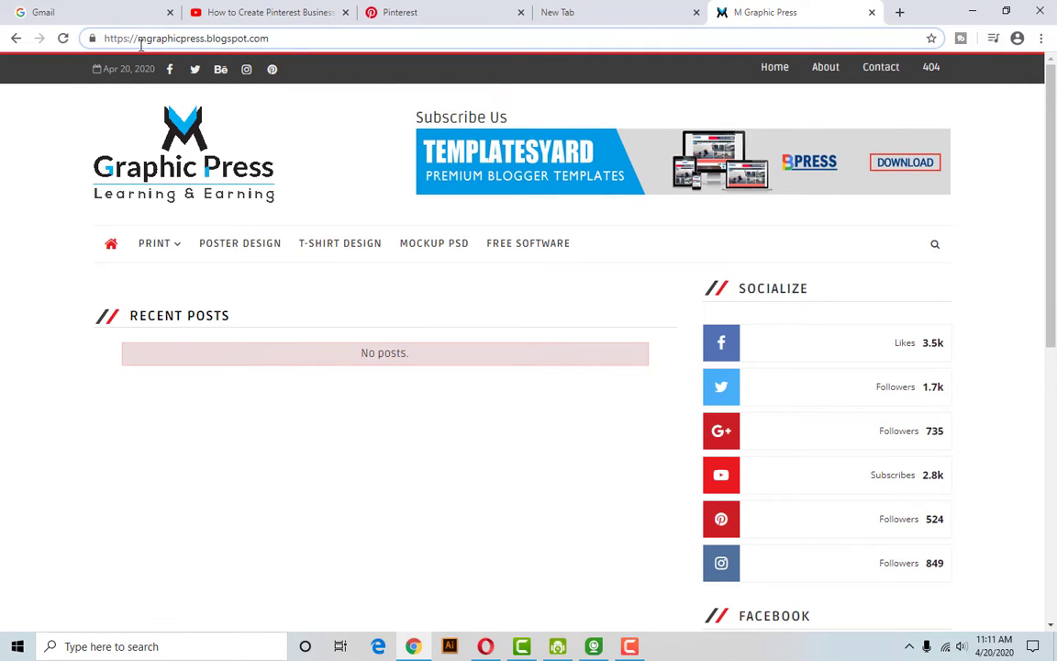
pyautogui.moveTo(272, 39); pyautogui.dragTo(108, 39)
pyautogui.hotkey('ctrl', 'c')
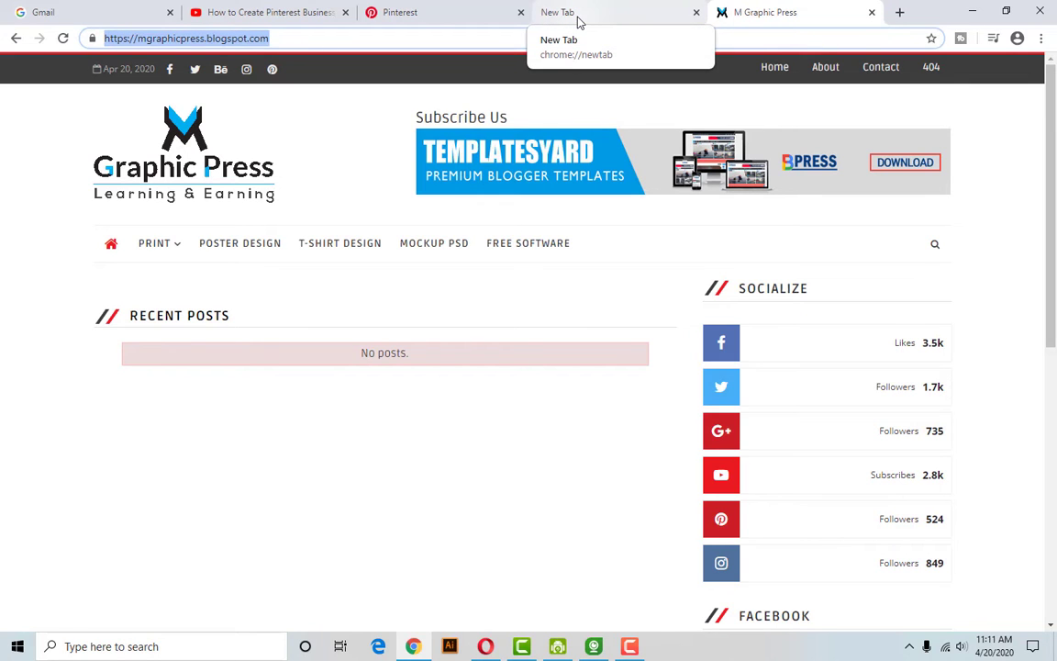
pyautogui.click(424, 18)
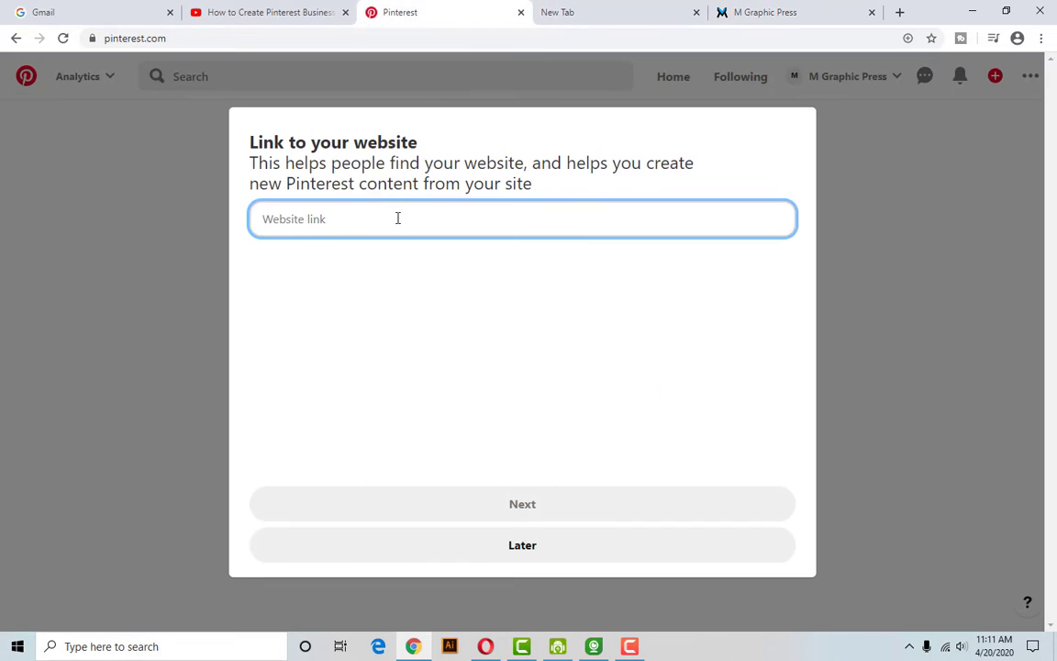
pyautogui.hotkey('ctrl', 'v')
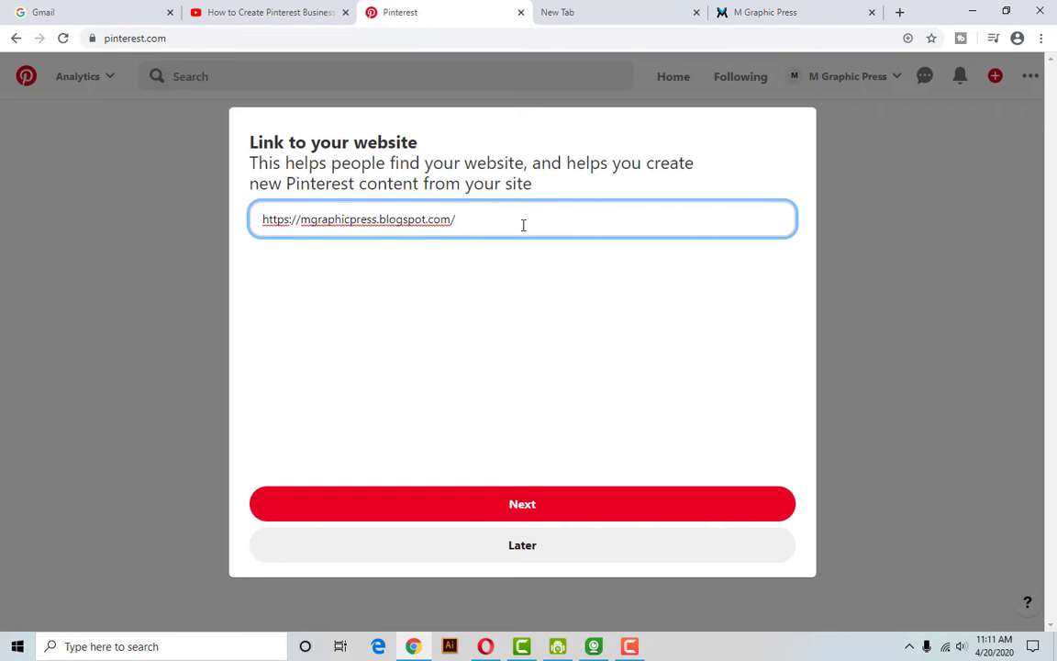
pyautogui.press('BackSpace')
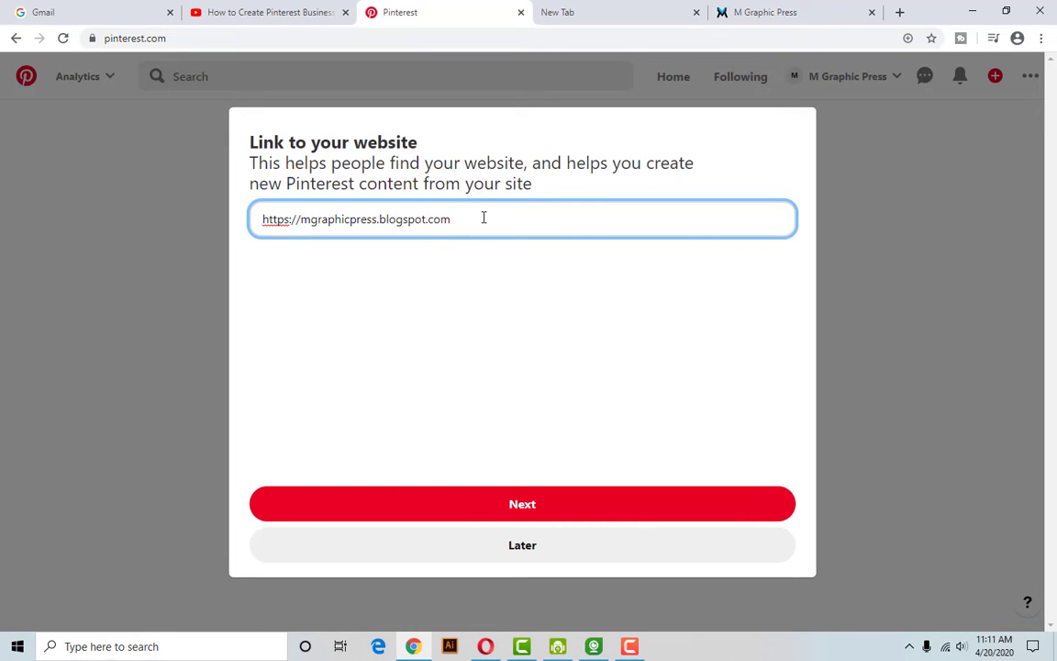
pyautogui.click(516, 508)
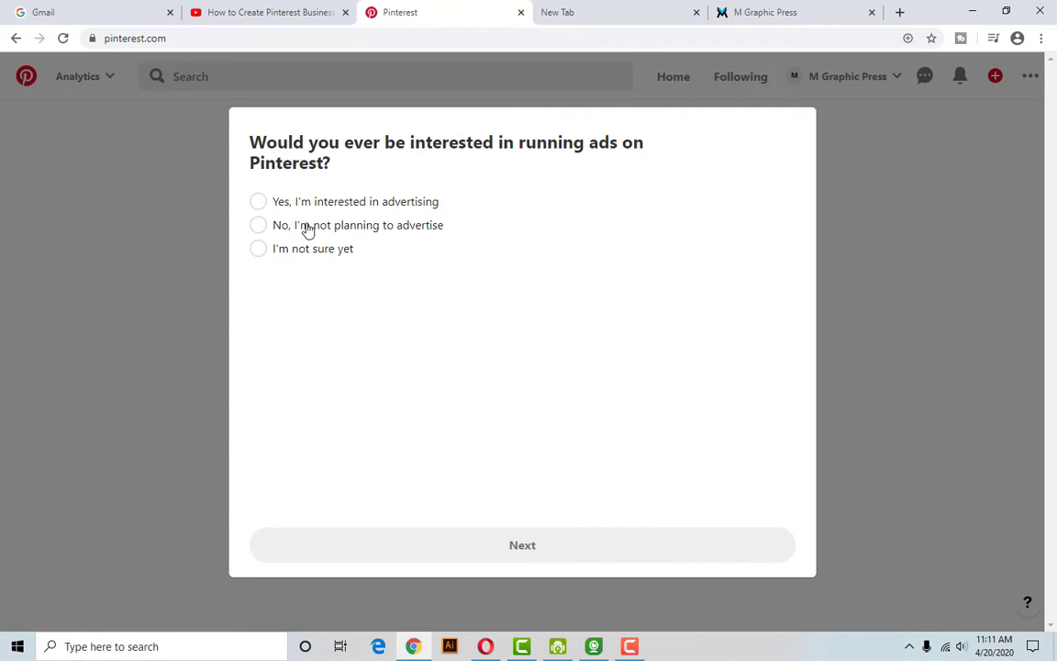
# Answer 'Yes, I'm interested in advertising' and continue.
pyautogui.click(257, 201)
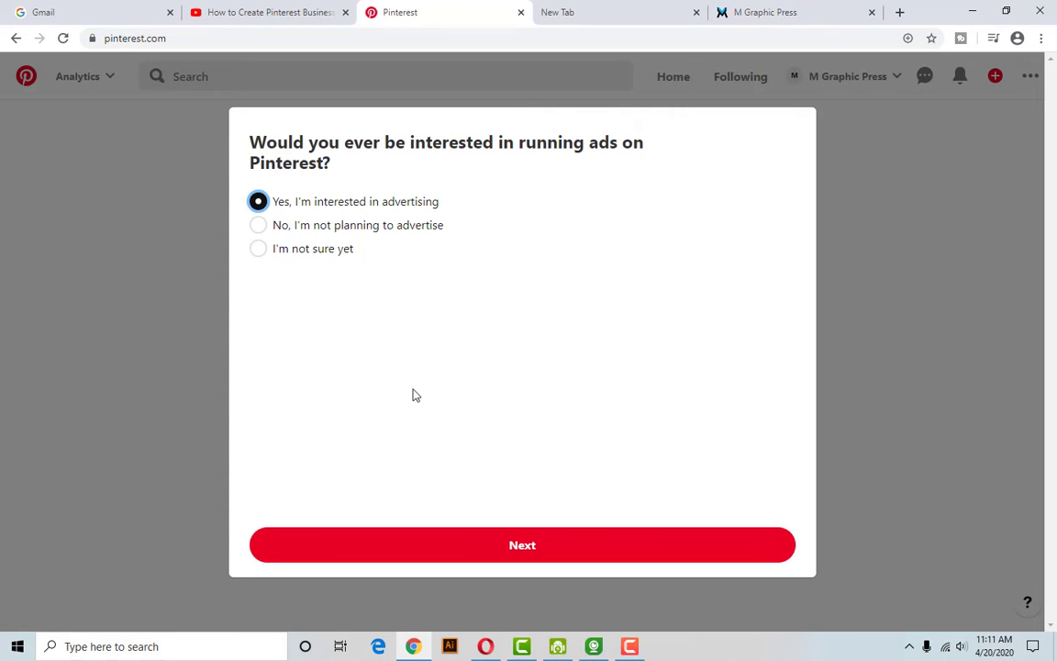
pyautogui.click(522, 545)
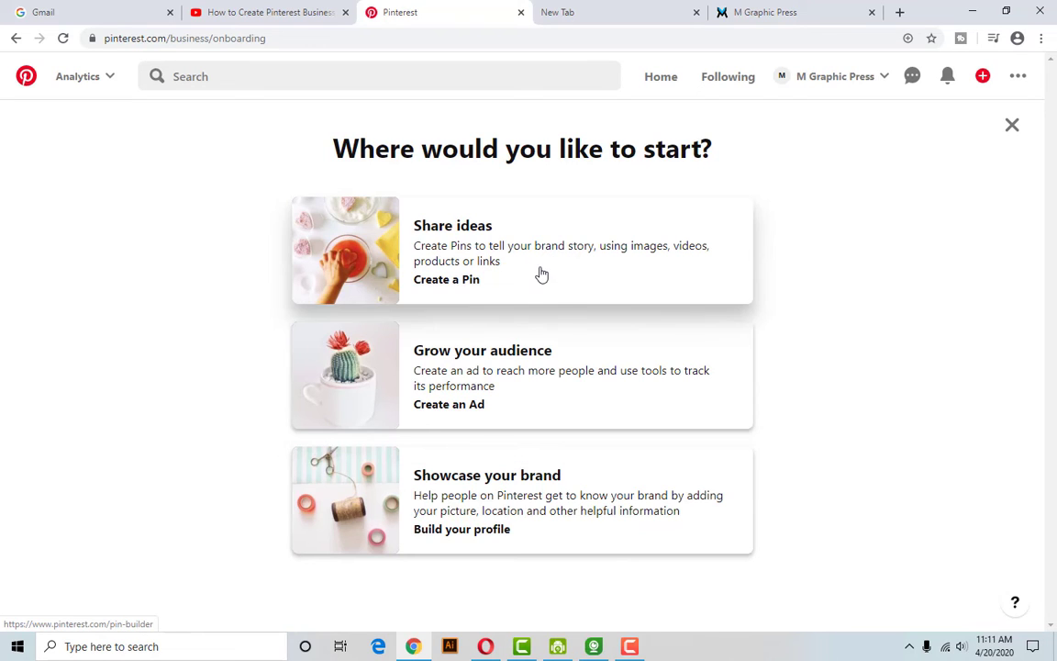
# Choose the 'Share ideas' card to start the Pin builder.
pyautogui.click(449, 237)
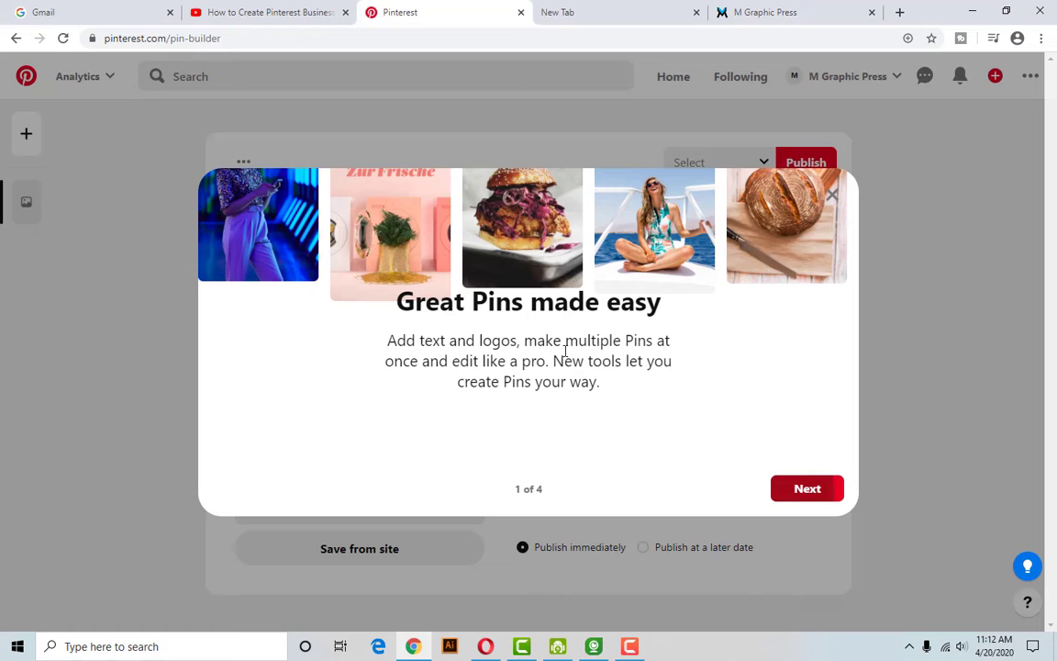
# Go through the Pin builder introduction pages and start the guided tour.
pyautogui.press('Return')
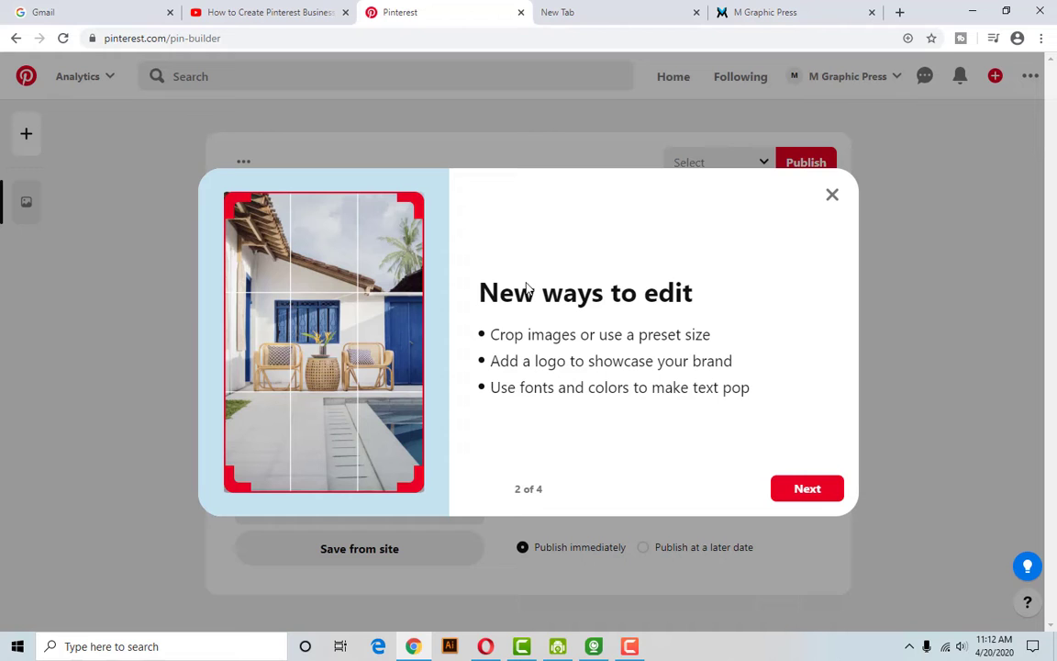
pyautogui.click(816, 495)
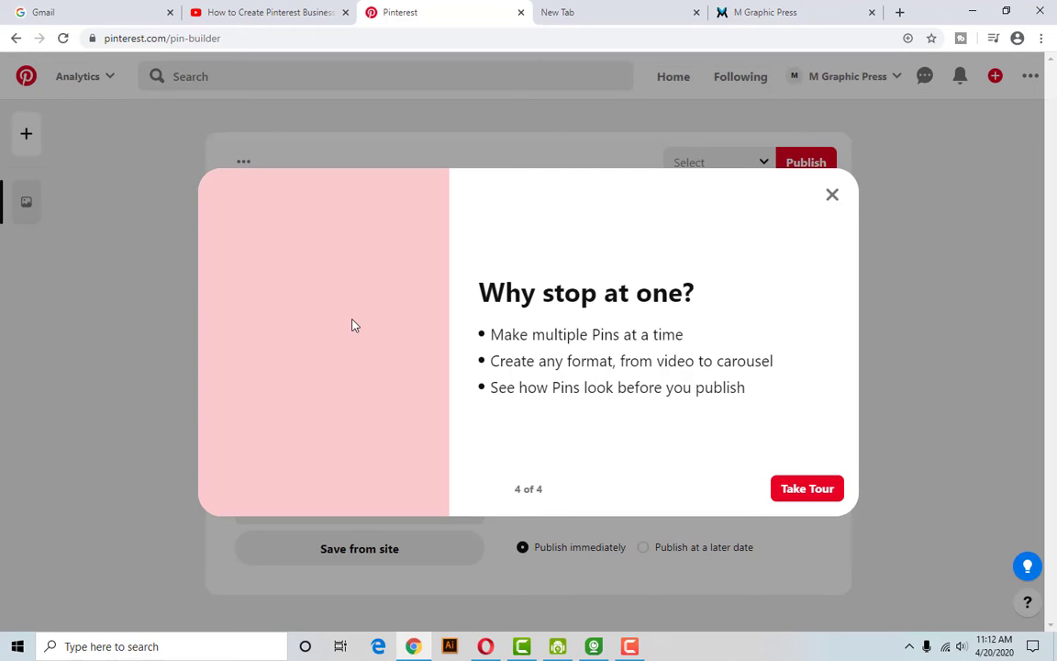
pyautogui.click(797, 496)
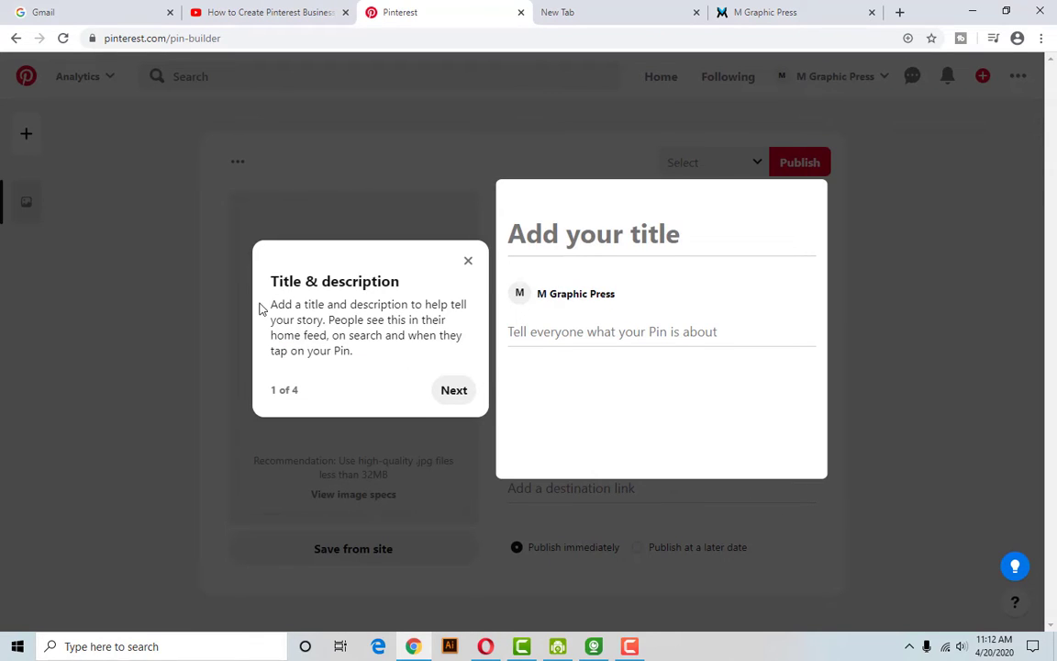
# Step through the tour tips for Destination link, Edits and Batch create, then finish it.
pyautogui.moveTo(312, 323); pyautogui.dragTo(401, 363)
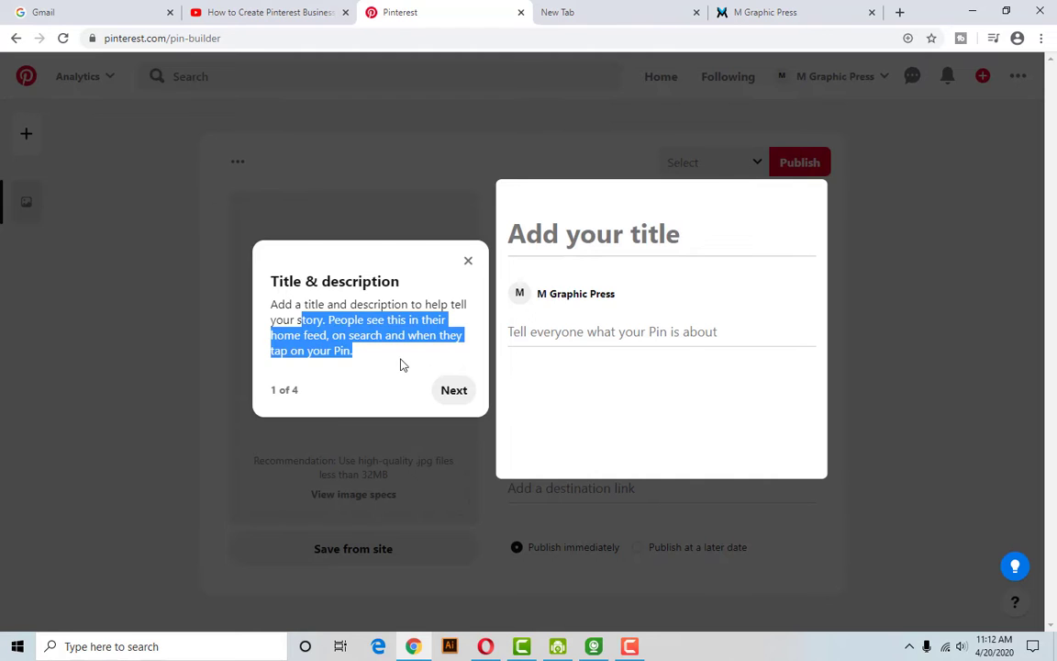
pyautogui.click(356, 360)
pyautogui.moveTo(295, 335); pyautogui.dragTo(367, 364)
pyautogui.click(387, 365)
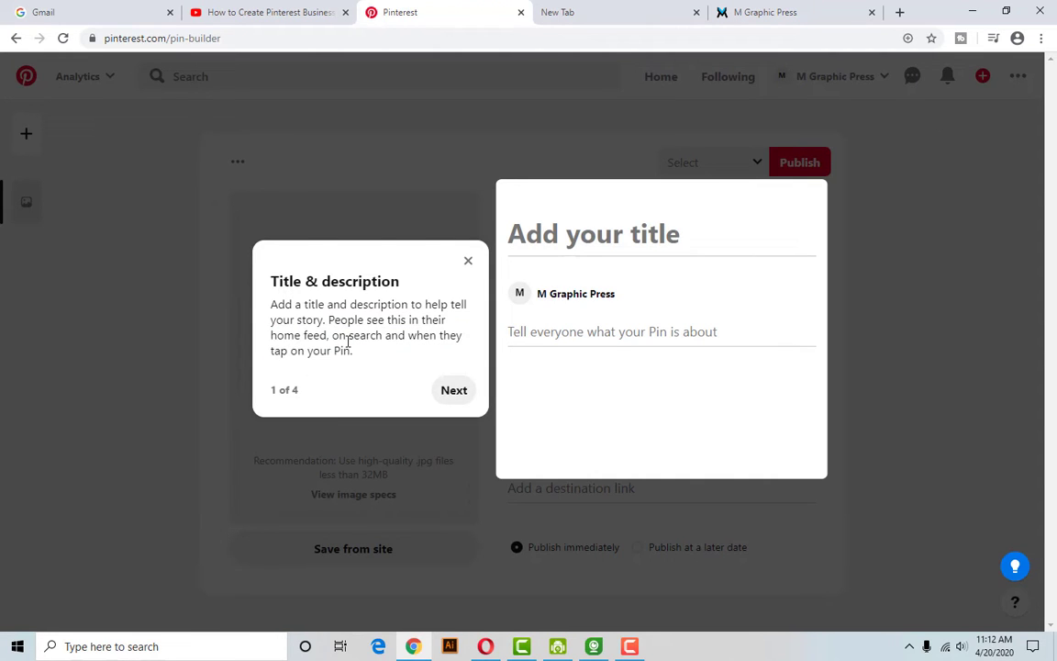
pyautogui.moveTo(353, 352); pyautogui.dragTo(227, 286)
pyautogui.click(239, 297)
pyautogui.click(454, 392)
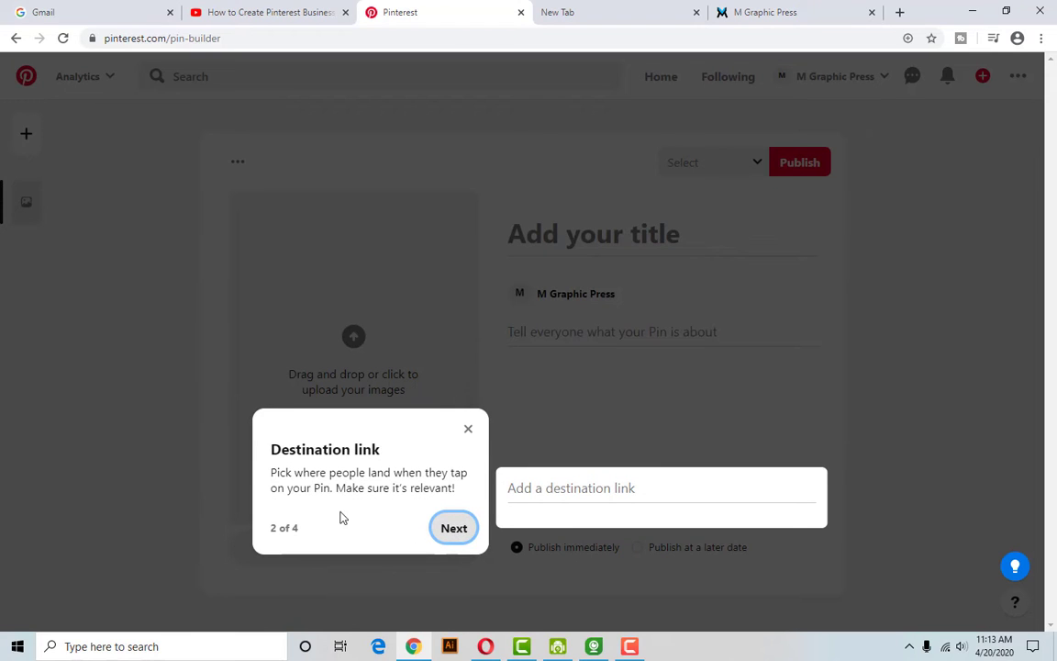
pyautogui.click(453, 529)
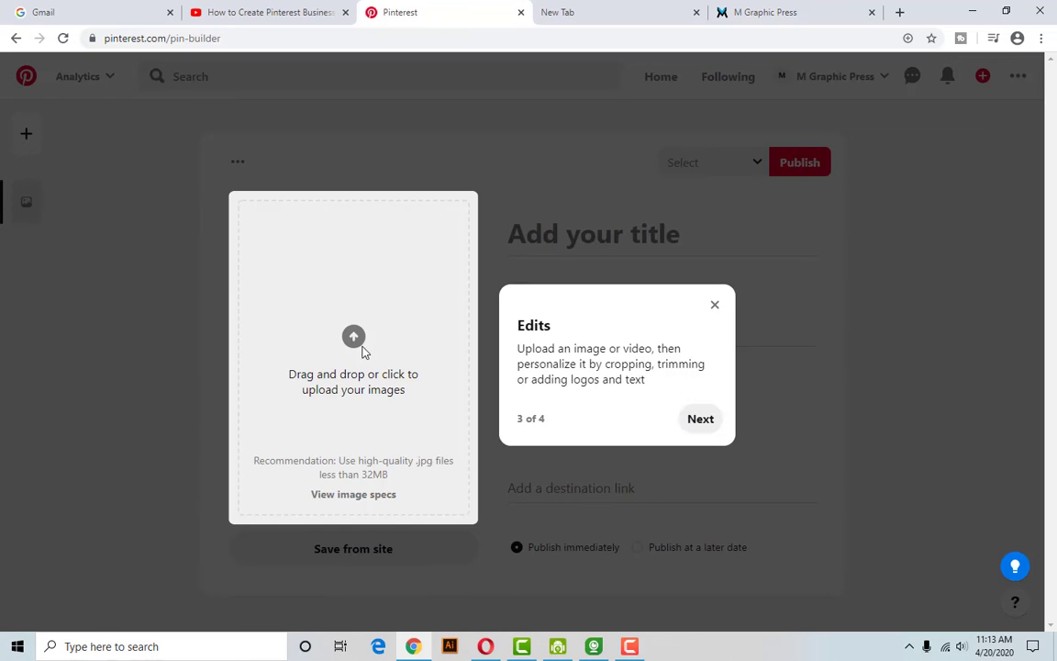
pyautogui.click(698, 425)
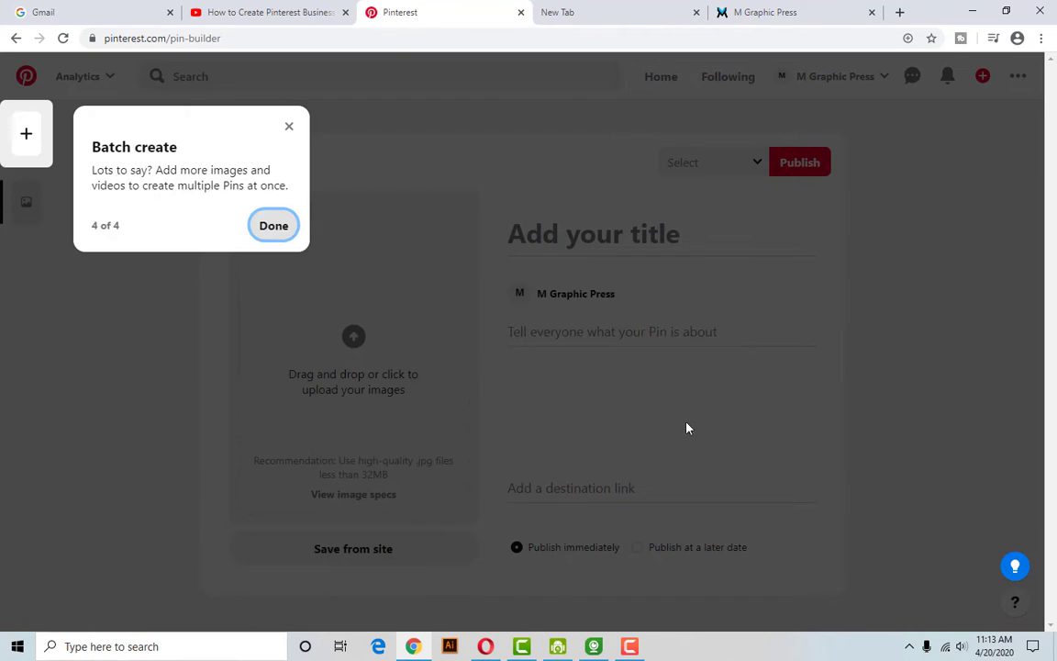
pyautogui.click(274, 228)
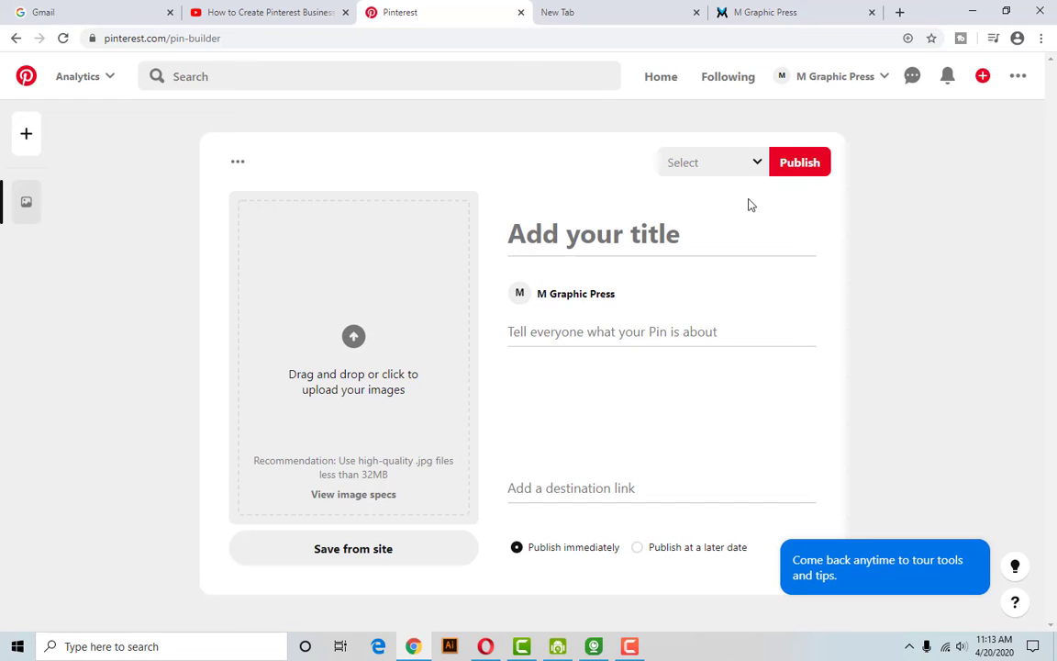
# Leave the Pin builder and go to the Pinterest home feed.
pyautogui.click(886, 79)
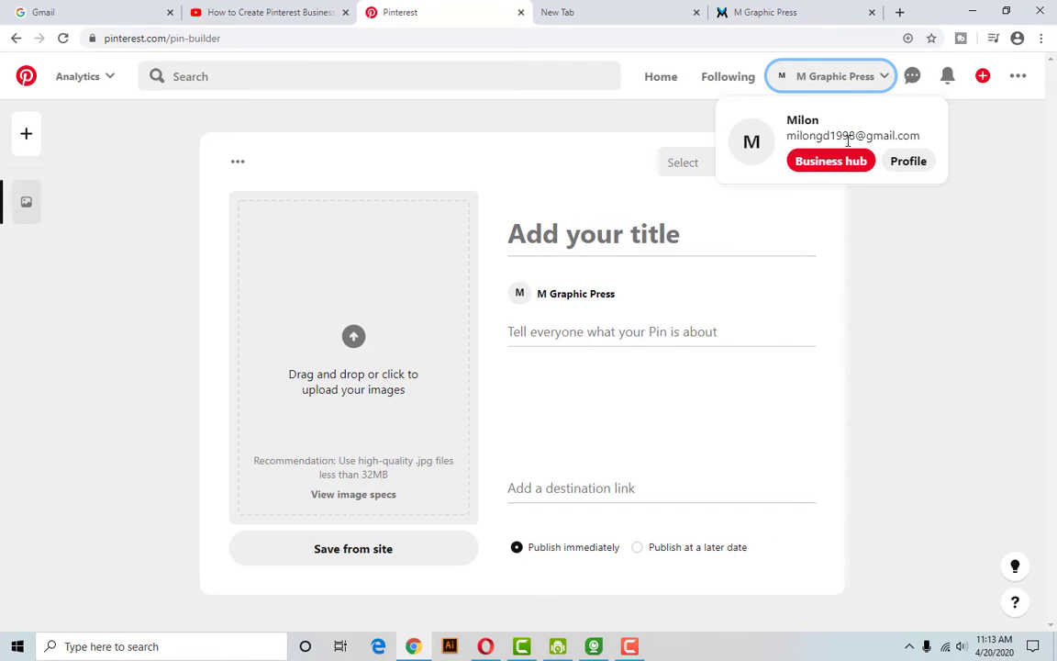
pyautogui.click(886, 78)
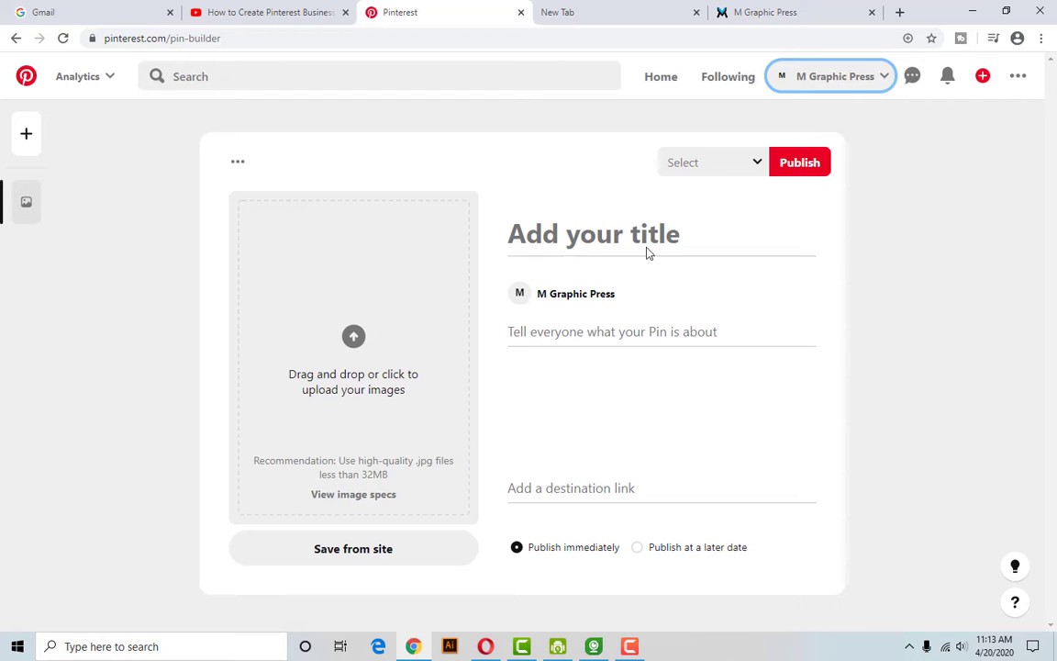
pyautogui.click(661, 83)
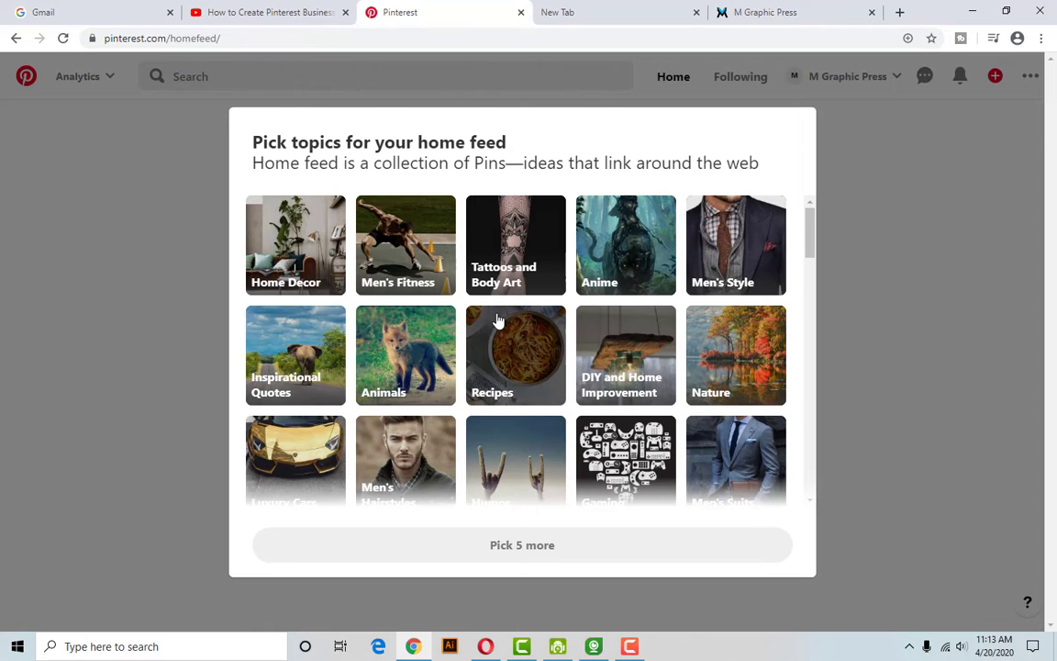
# Pick Men's Fitness, Recipes, Nature, Humor and Inspirational Quotes as home feed topics and confirm.
pyautogui.scroll(-4, 602, 373)
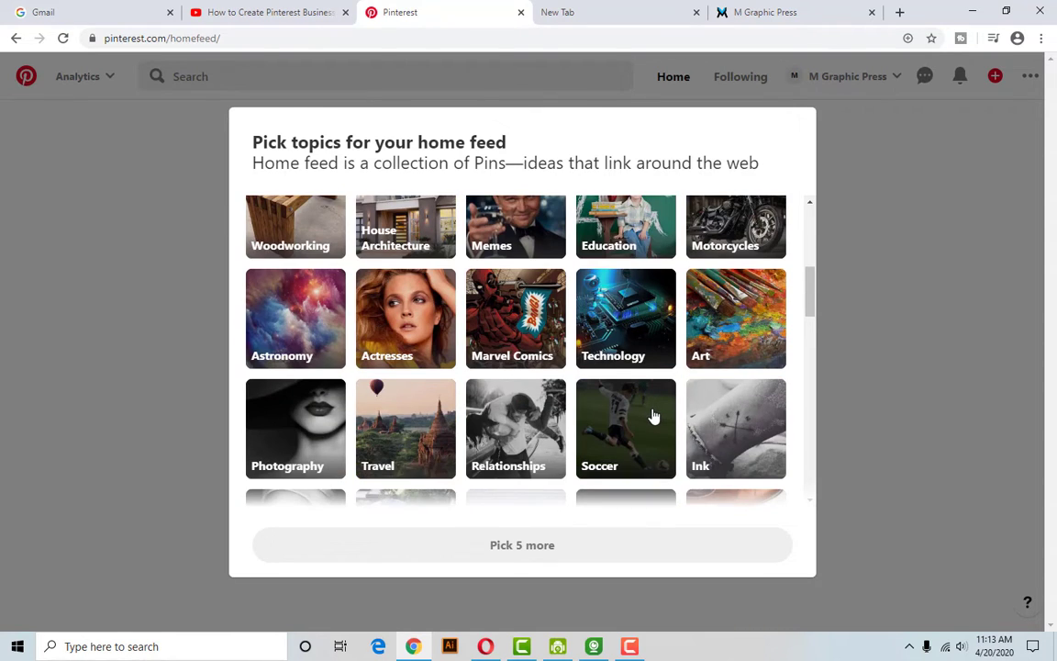
pyautogui.scroll(3, 652, 418)
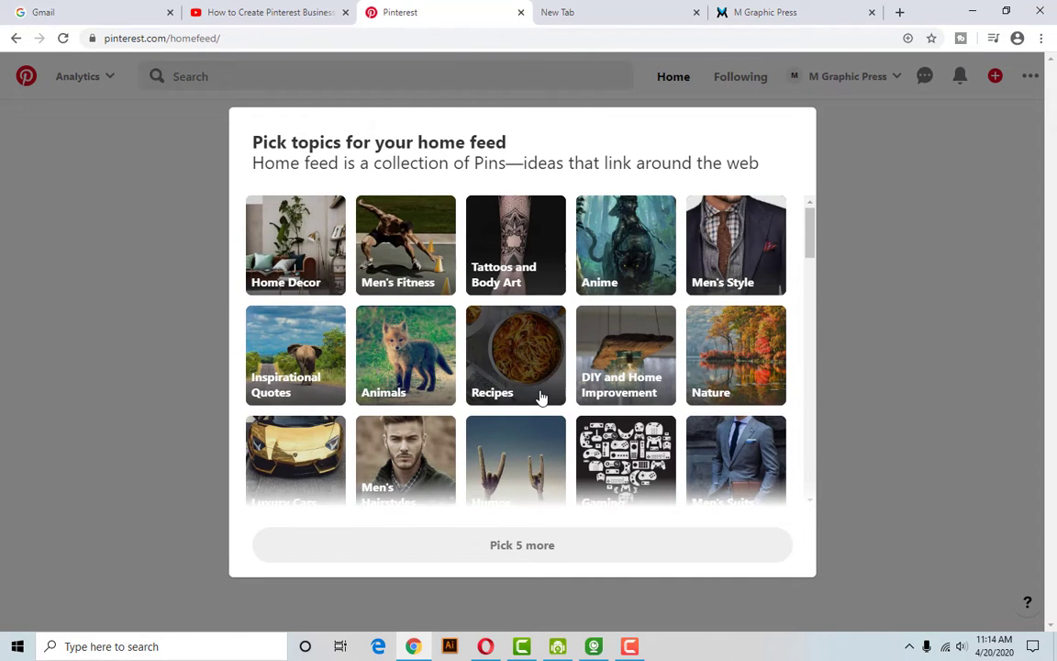
pyautogui.click(389, 273)
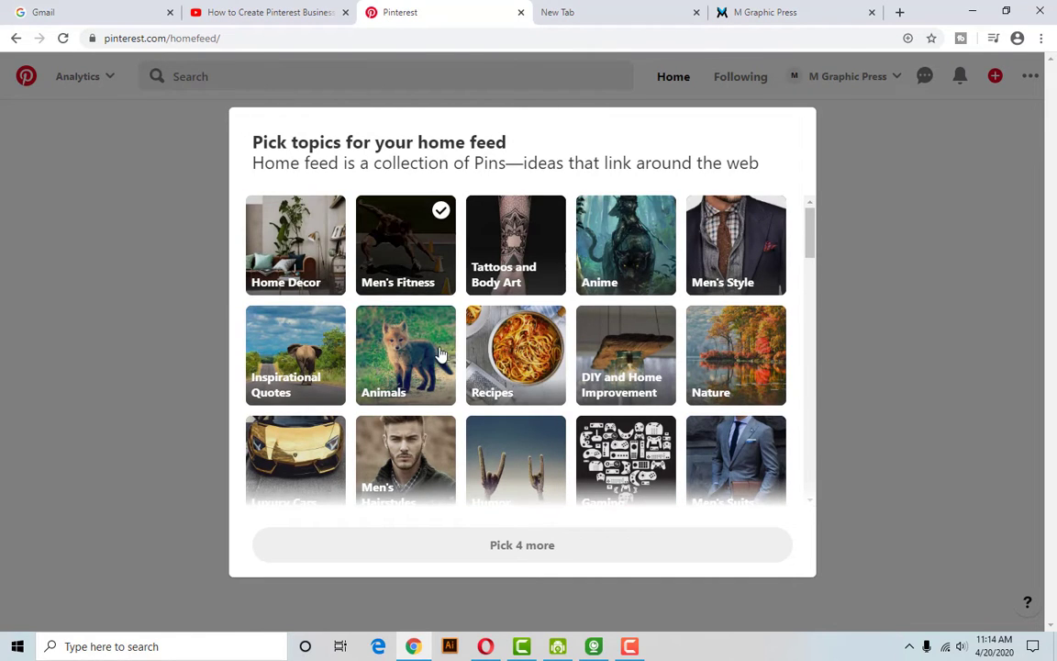
pyautogui.click(512, 385)
pyautogui.click(711, 395)
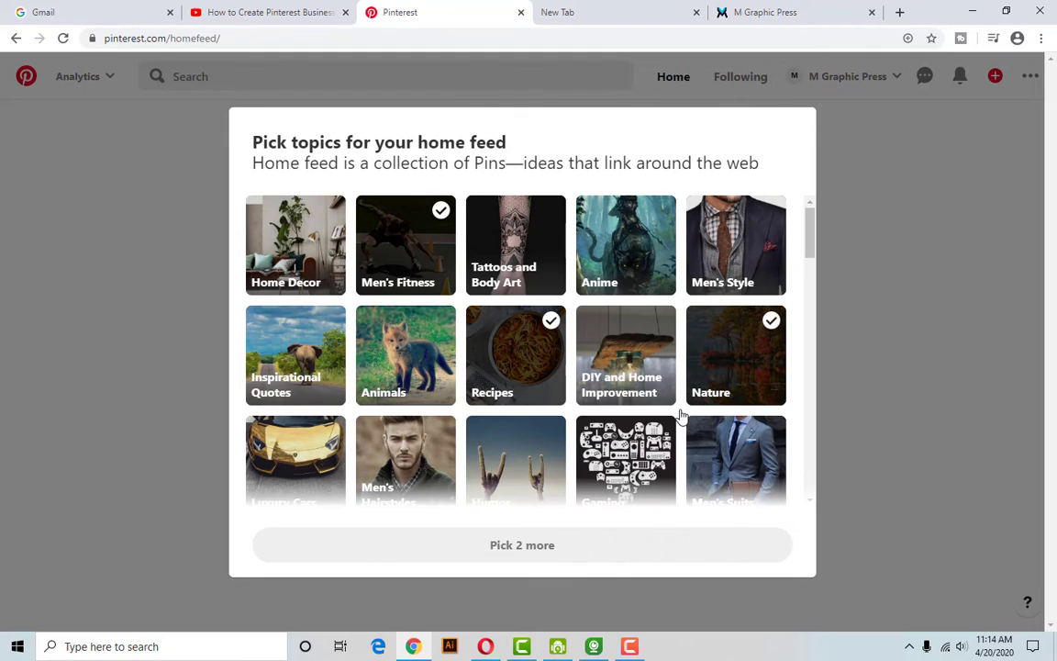
pyautogui.click(503, 485)
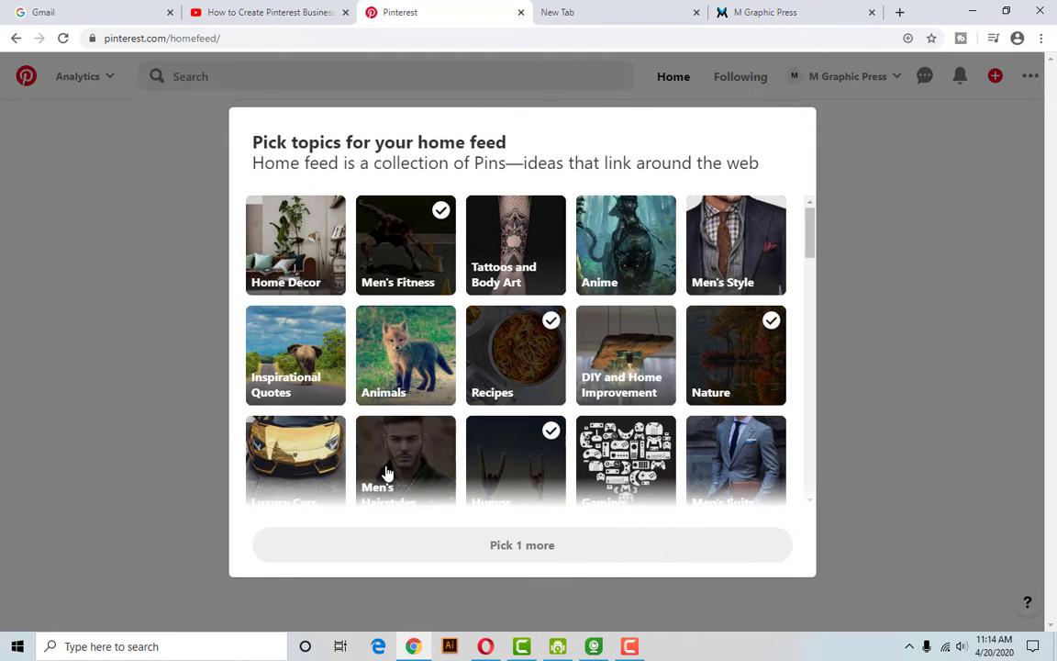
pyautogui.click(294, 389)
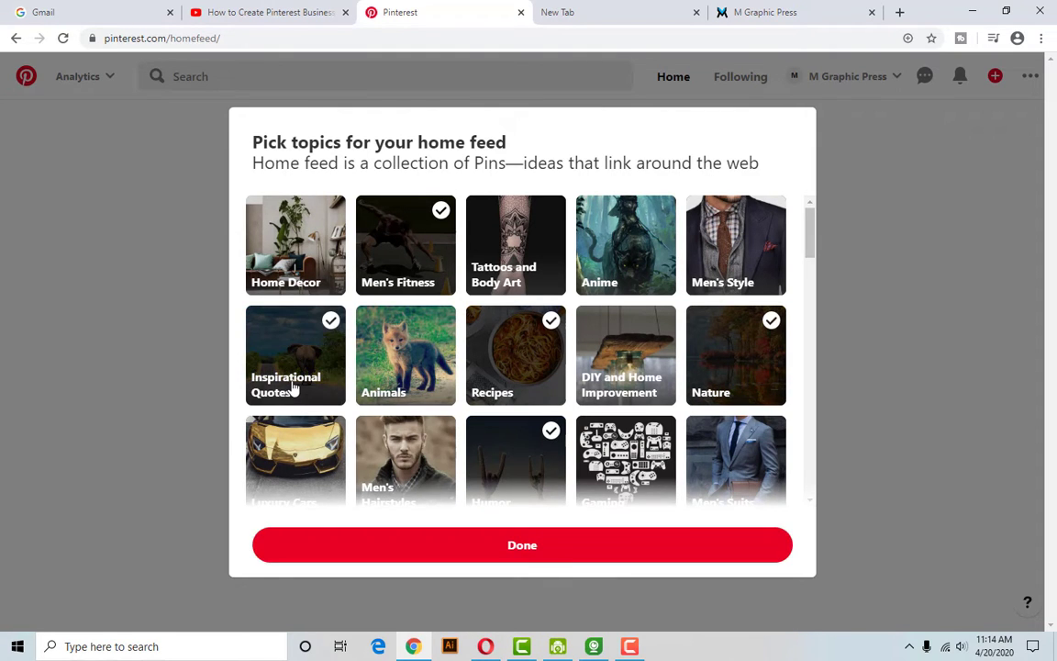
pyautogui.click(553, 557)
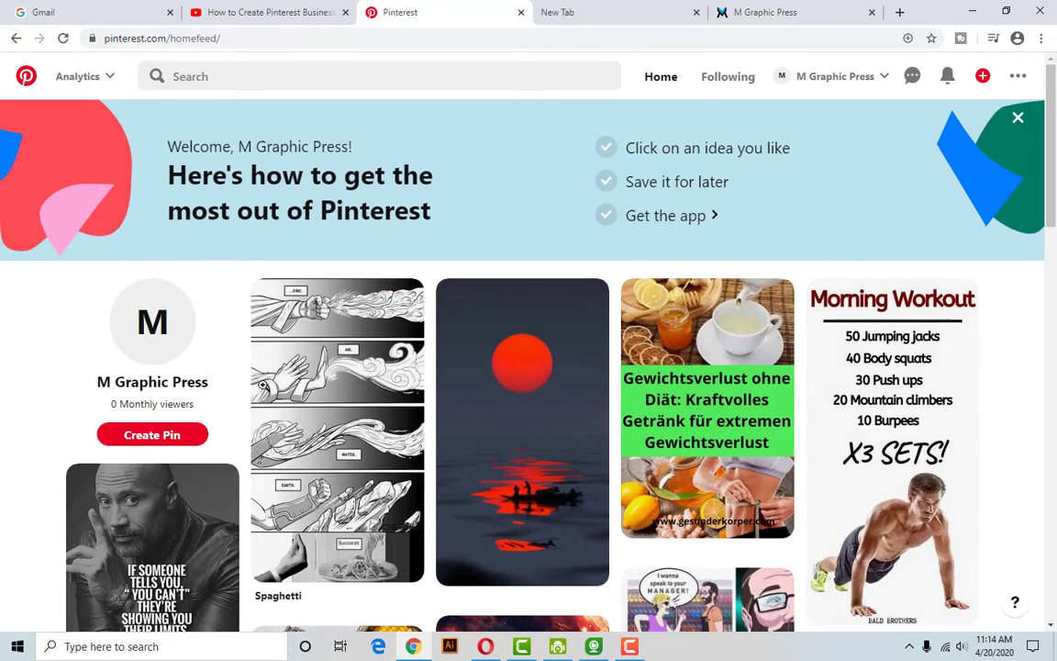
# Check the updates panel, then close it.
pyautogui.scroll(-7, 519, 468)
pyautogui.scroll(7, 519, 467)
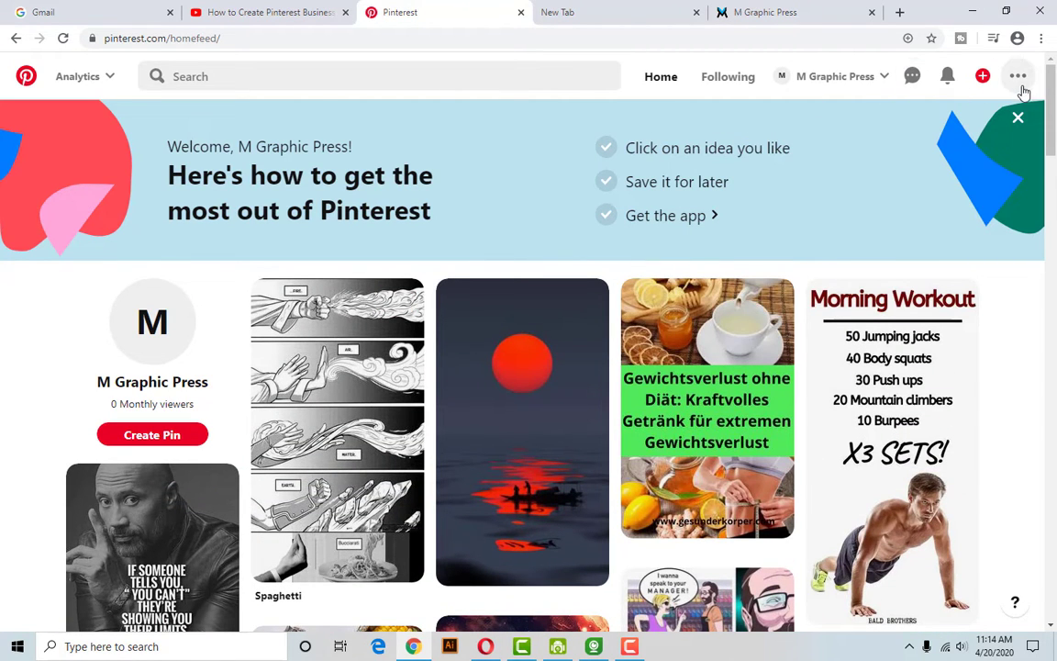
pyautogui.click(947, 78)
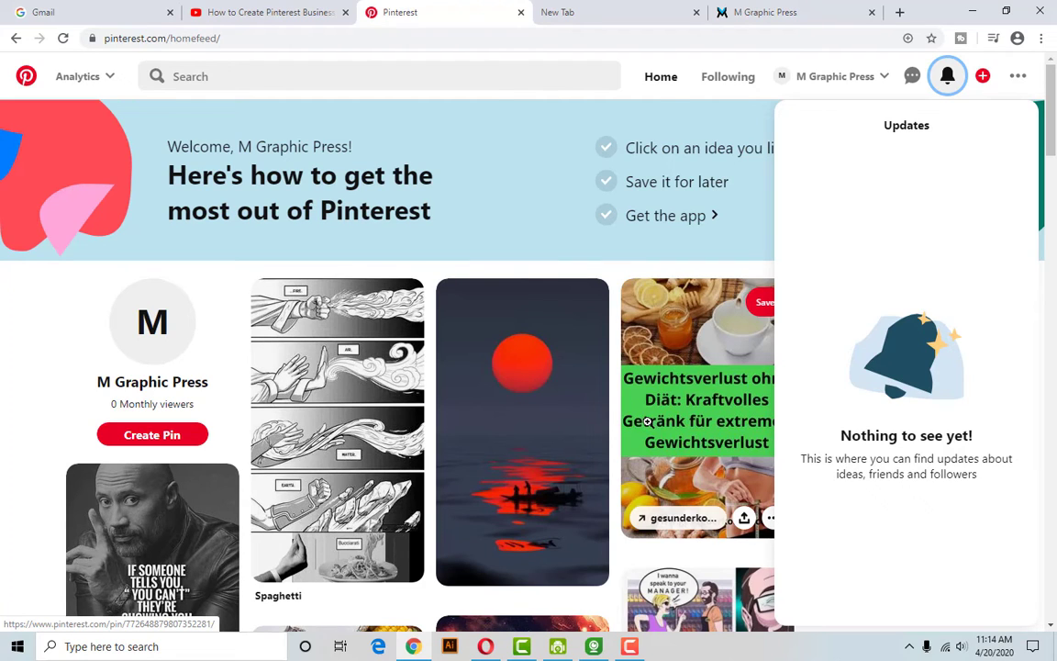
pyautogui.click(946, 80)
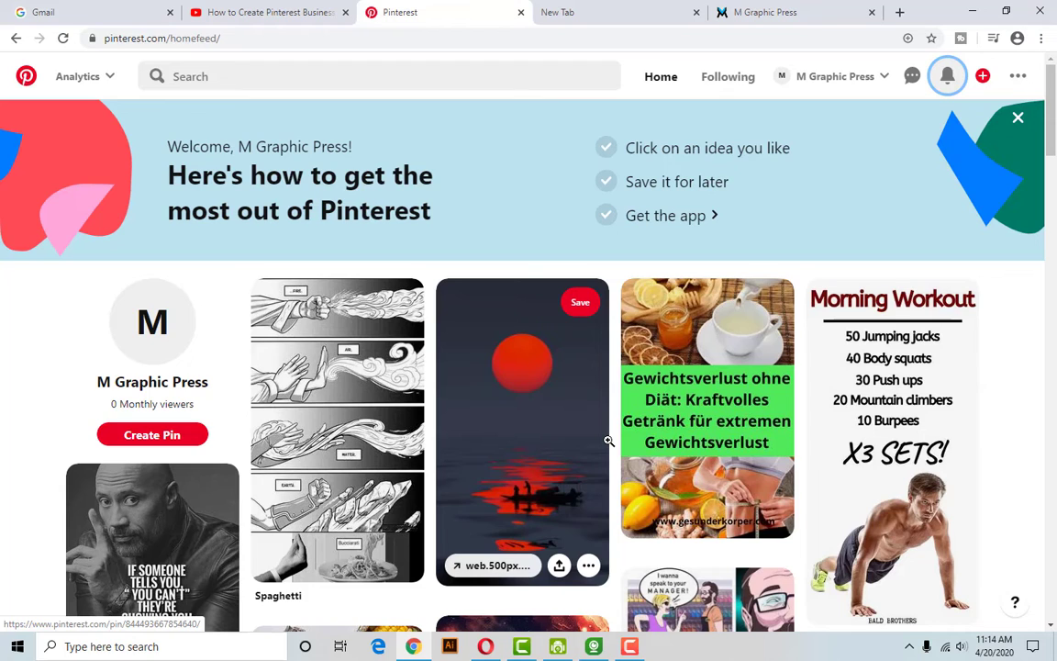
# Check the message inbox, then switch to the Following feed.
pyautogui.click(907, 86)
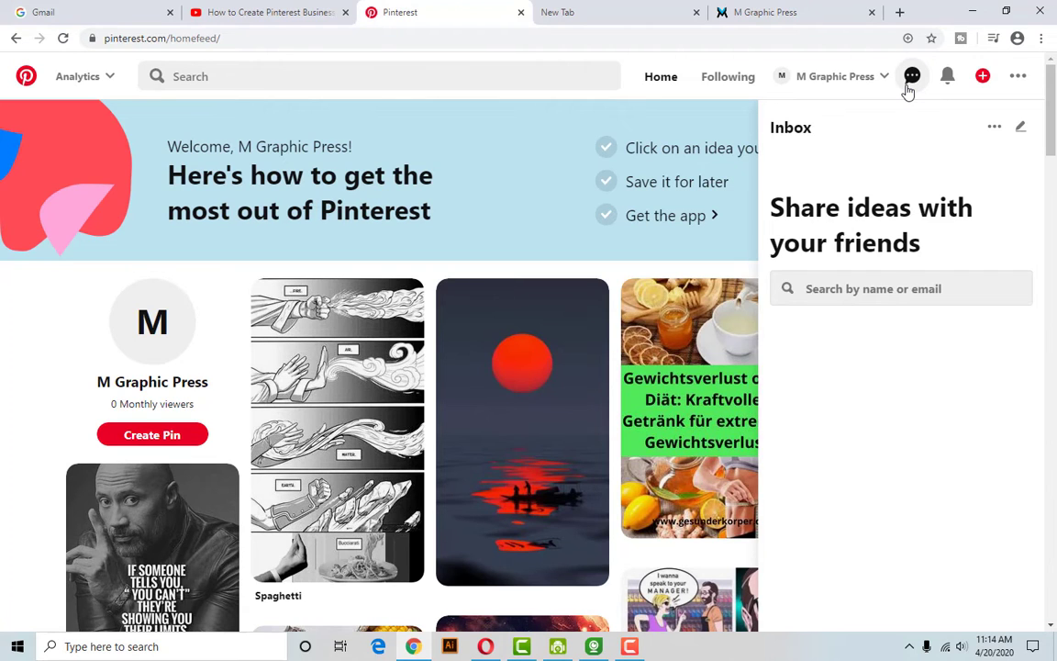
pyautogui.click(911, 79)
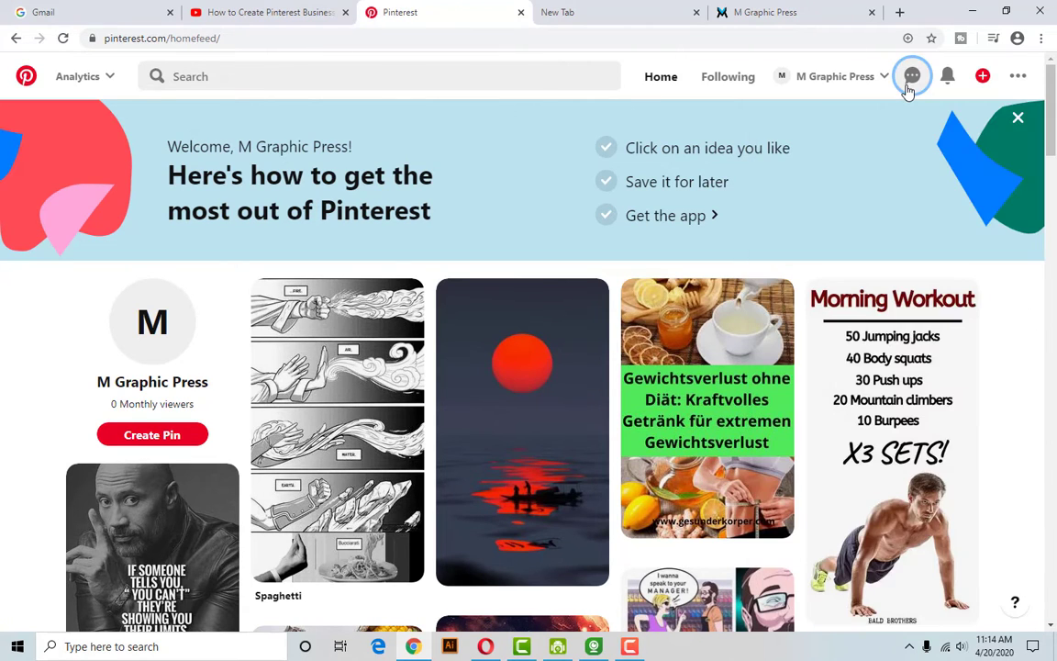
pyautogui.click(723, 83)
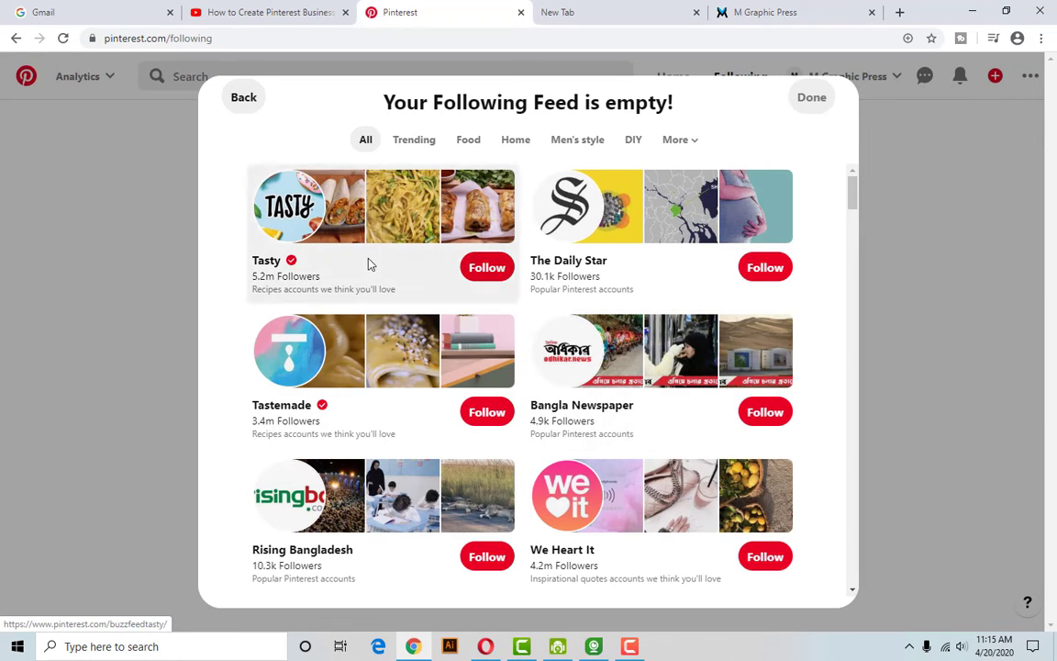
# Follow Tasty, The Daily Star, Tastemade, We Heart It, Target, The Minds Journal and others.
pyautogui.click(495, 272)
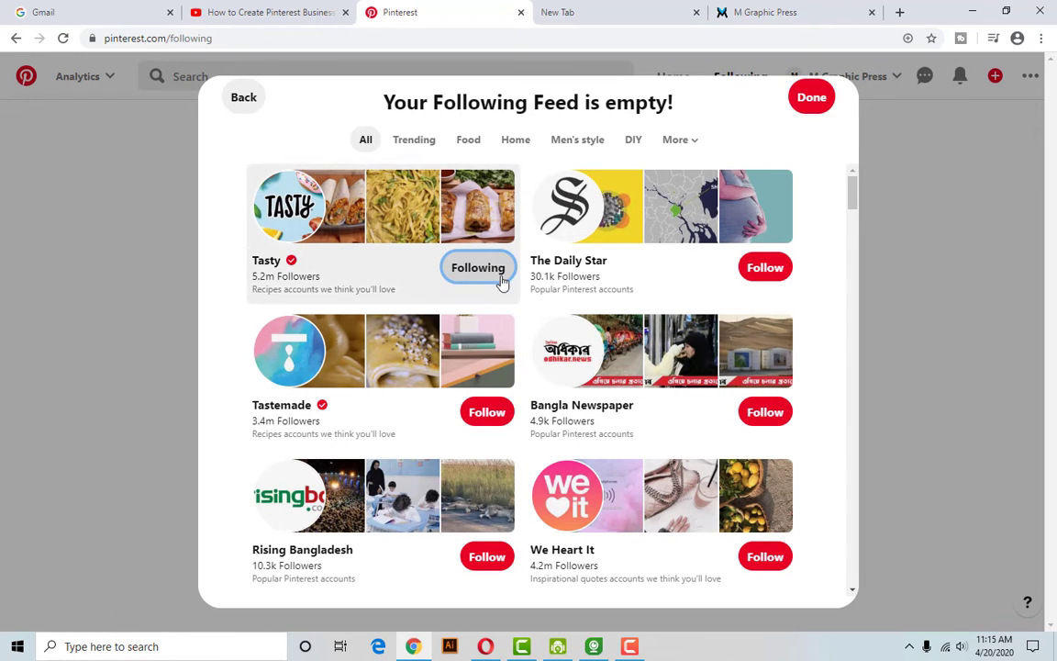
pyautogui.click(764, 267)
pyautogui.click(763, 412)
pyautogui.click(488, 412)
pyautogui.click(495, 557)
pyautogui.scroll(-2, 725, 551)
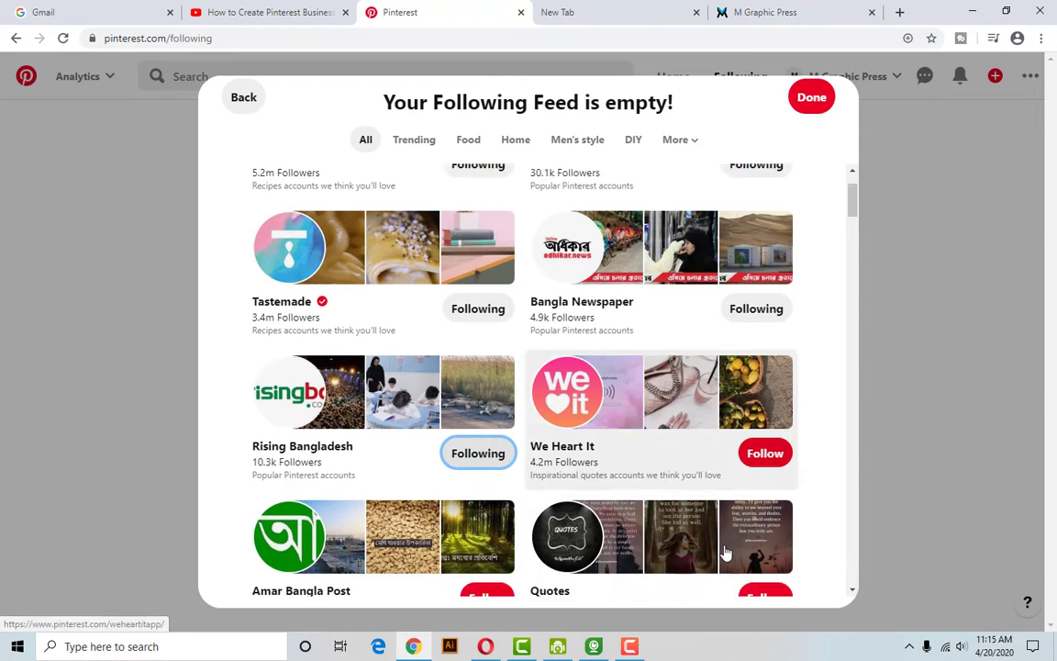
pyautogui.click(762, 409)
pyautogui.click(762, 554)
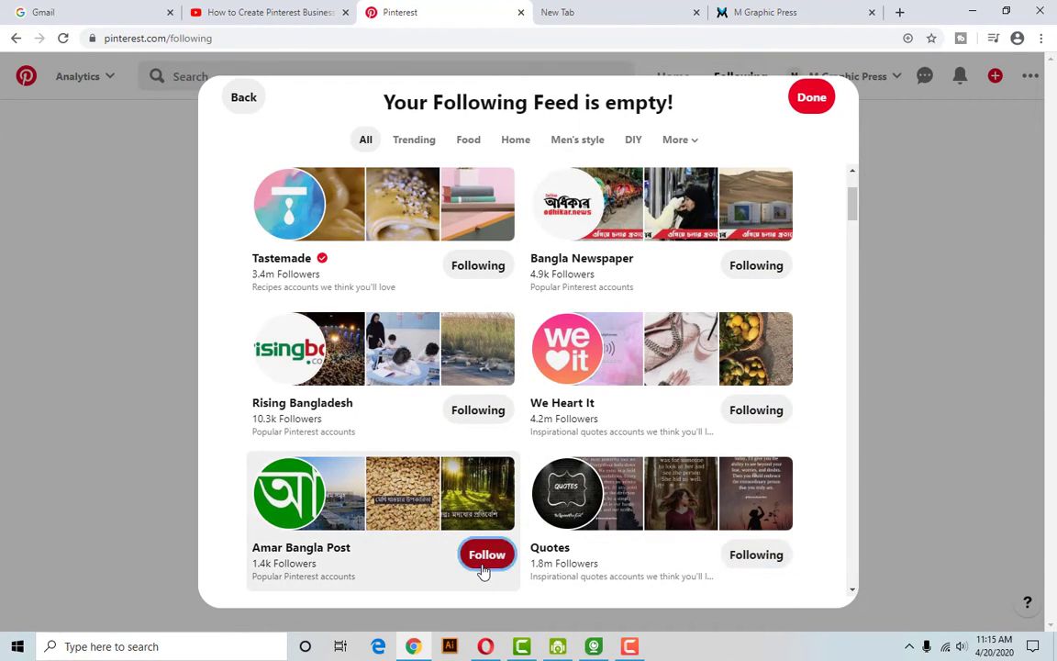
pyautogui.click(486, 554)
pyautogui.scroll(-4, 611, 505)
pyautogui.click(486, 406)
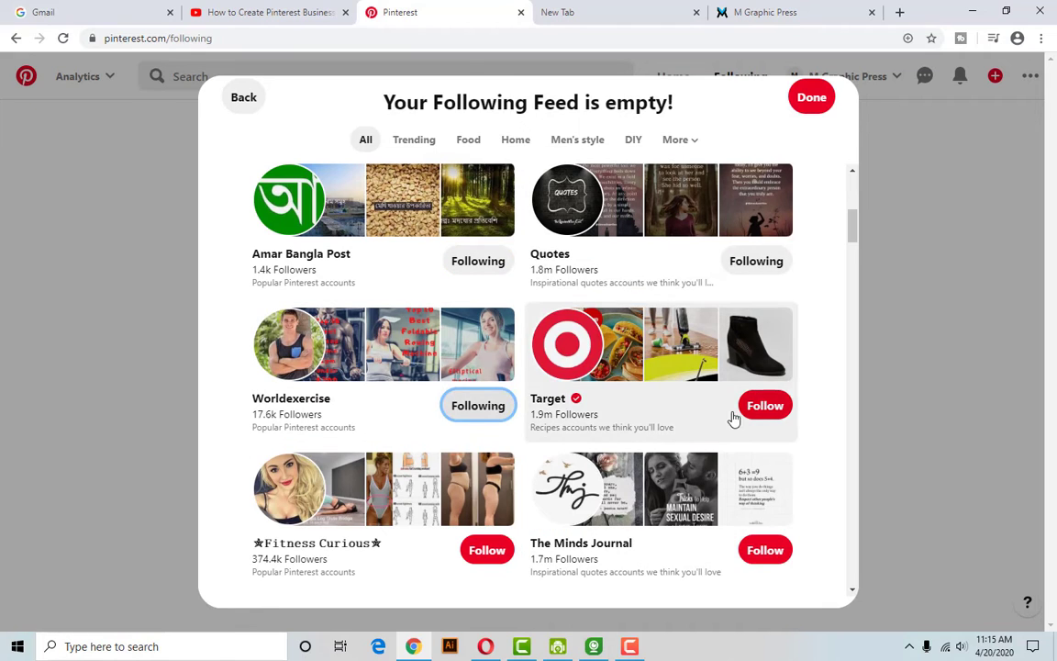
pyautogui.click(765, 406)
pyautogui.click(762, 551)
pyautogui.click(477, 553)
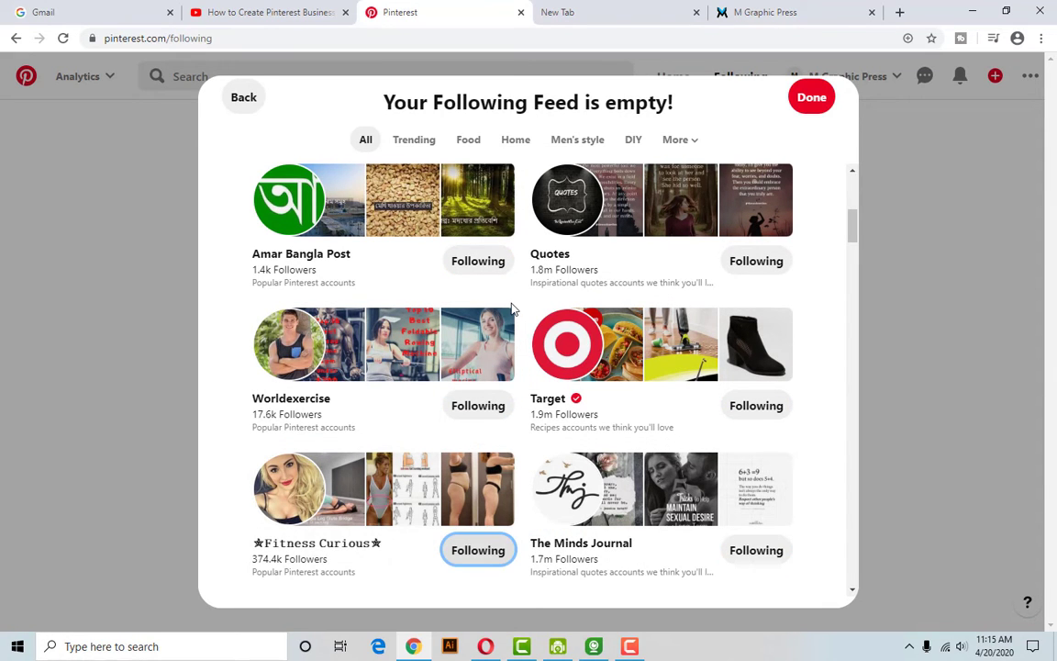
# Follow SEO Alien, 9GAG, Cheezburger, Know Your Meme, Bored Panda and more, then finish.
pyautogui.scroll(-3, 587, 367)
pyautogui.click(485, 475)
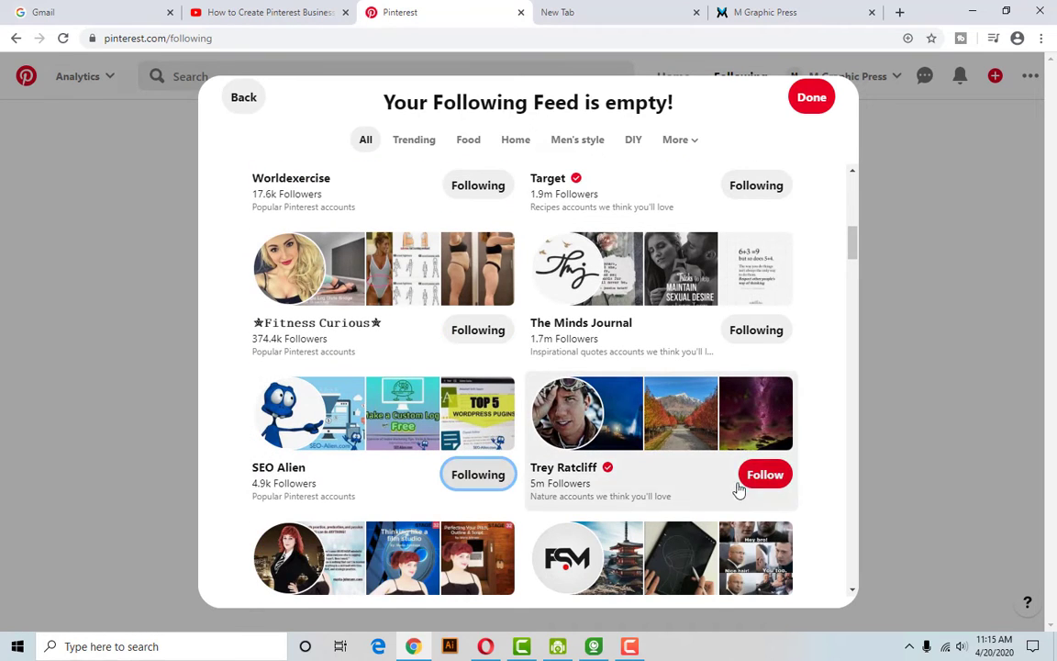
pyautogui.click(764, 481)
pyautogui.scroll(-5, 642, 505)
pyautogui.click(486, 396)
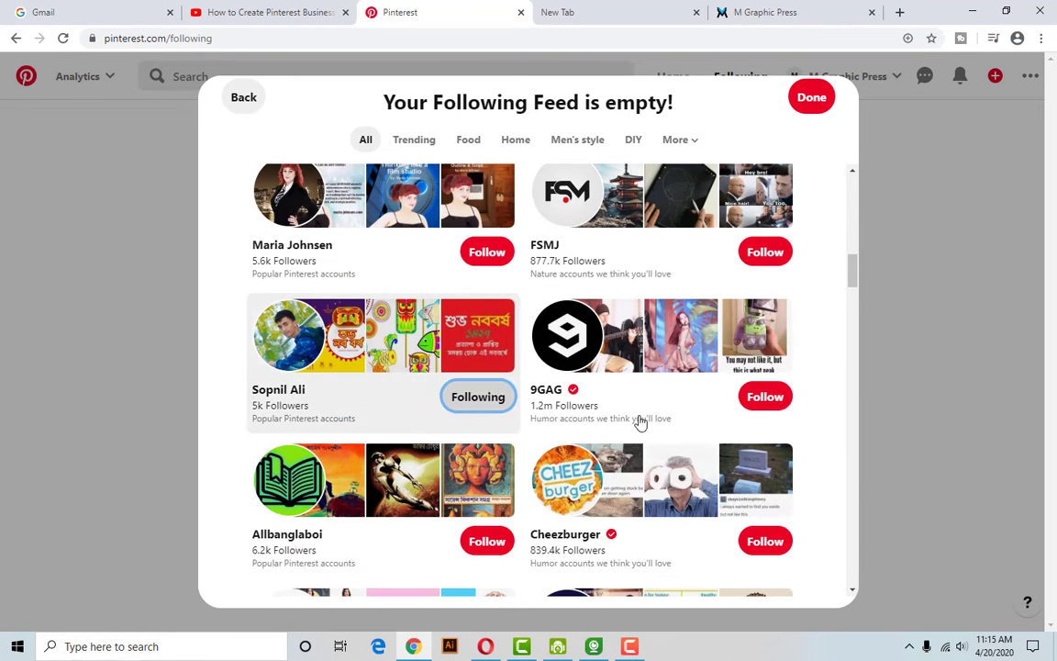
pyautogui.click(764, 396)
pyautogui.click(774, 541)
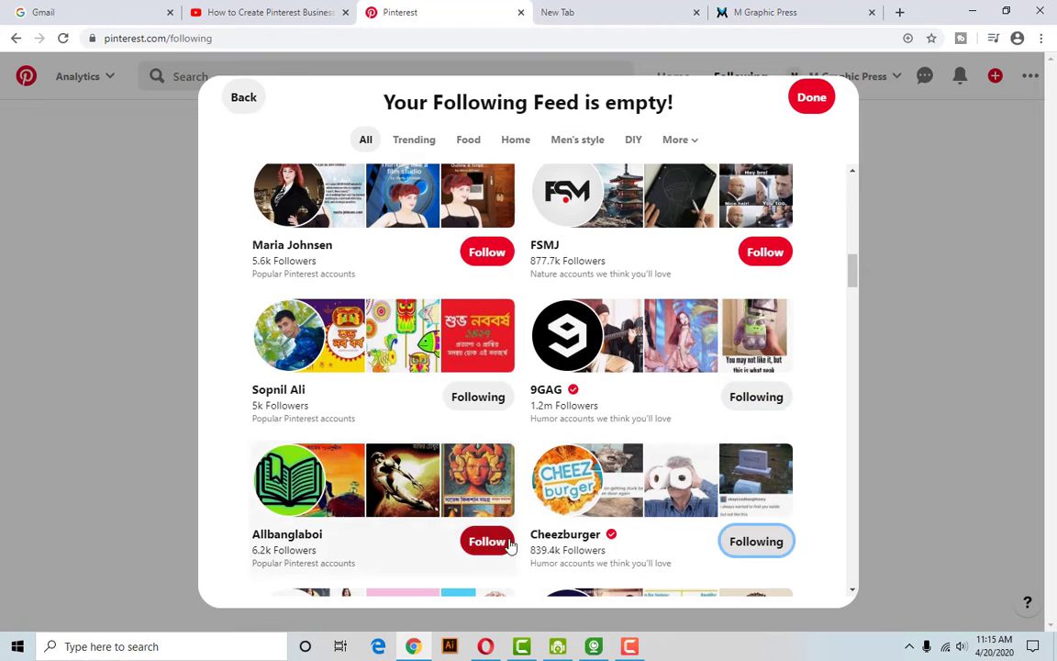
pyautogui.click(486, 542)
pyautogui.scroll(-4, 486, 541)
pyautogui.click(765, 393)
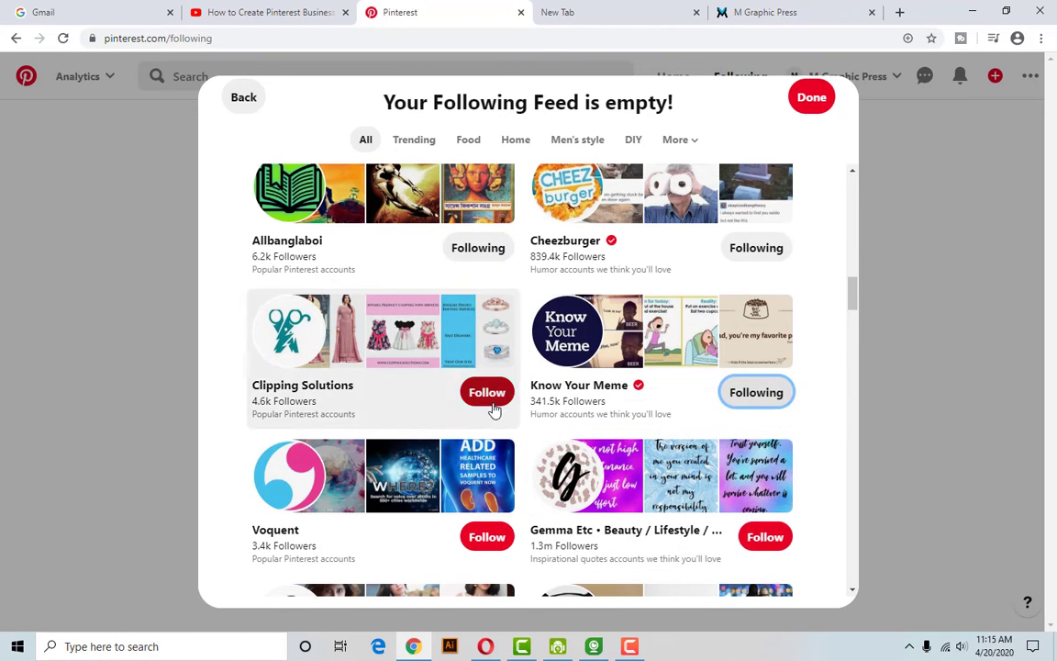
pyautogui.click(489, 402)
pyautogui.click(486, 536)
pyautogui.click(765, 537)
pyautogui.scroll(-4, 677, 502)
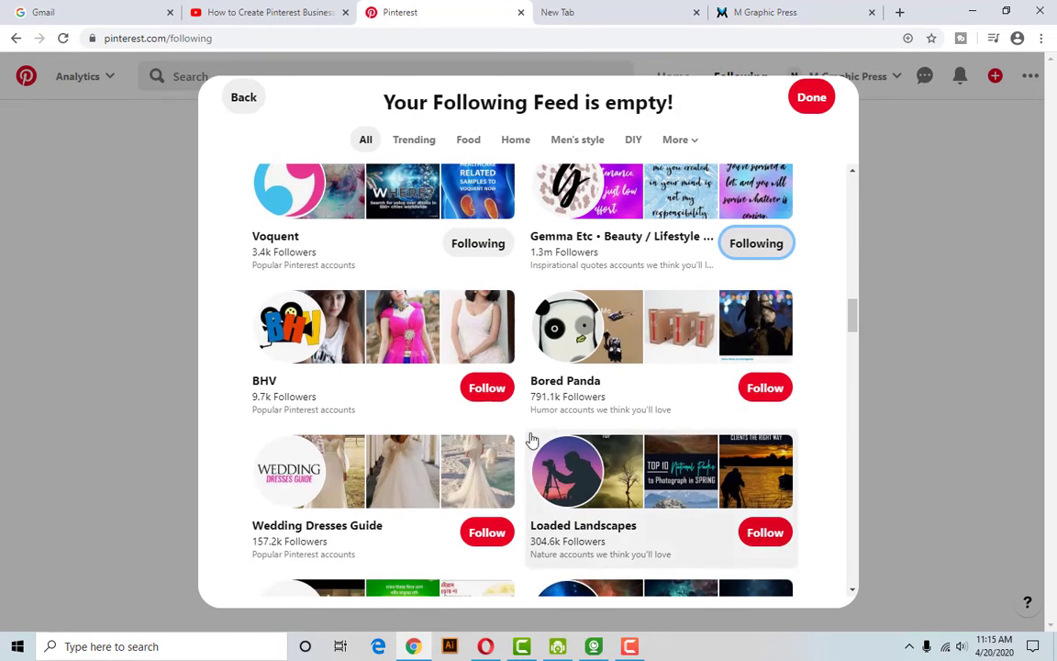
pyautogui.click(487, 388)
pyautogui.click(764, 387)
pyautogui.scroll(4, 769, 197)
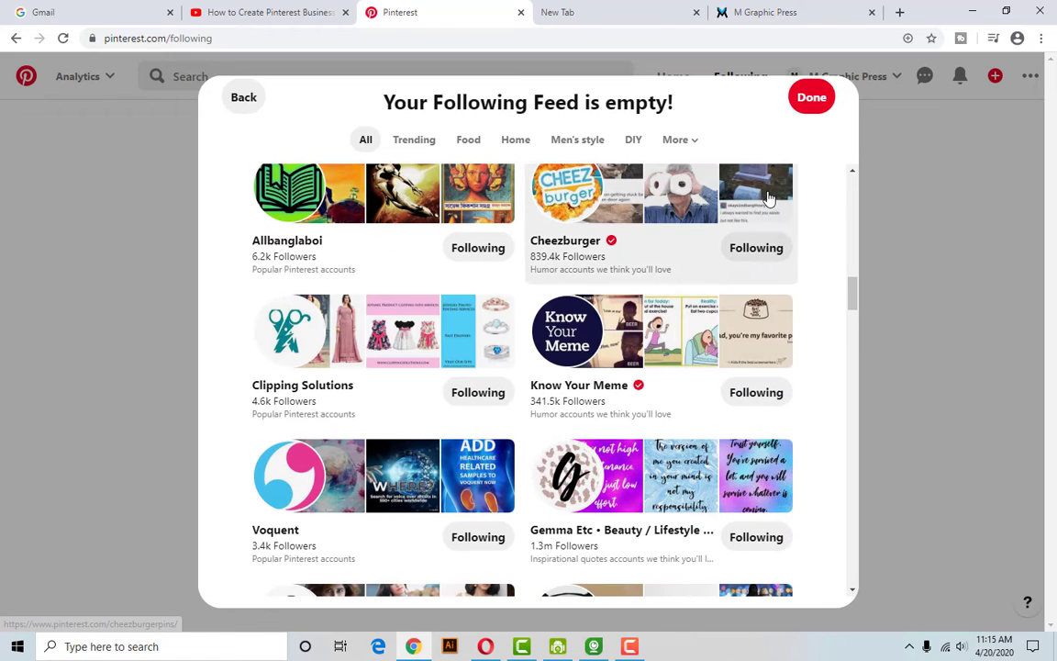
pyautogui.click(812, 104)
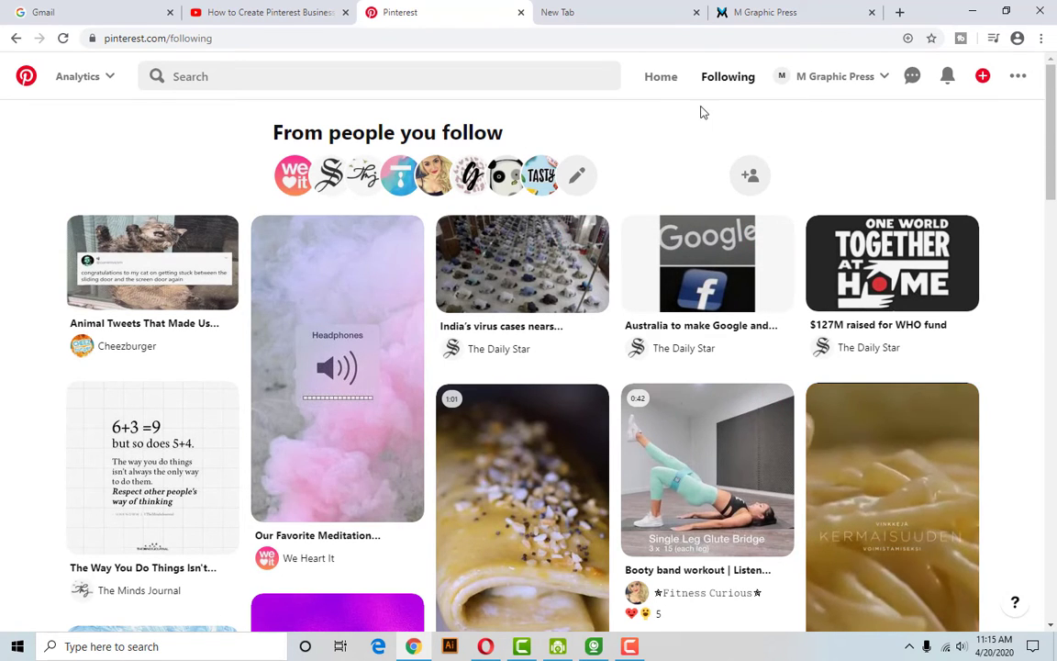
pyautogui.click(863, 83)
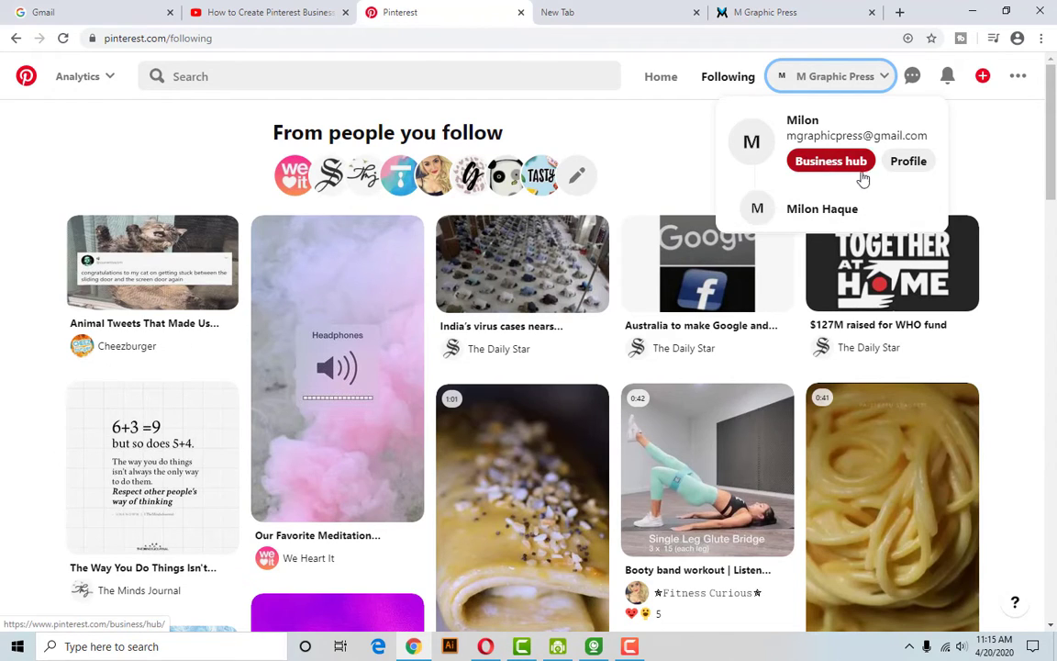
pyautogui.click(910, 169)
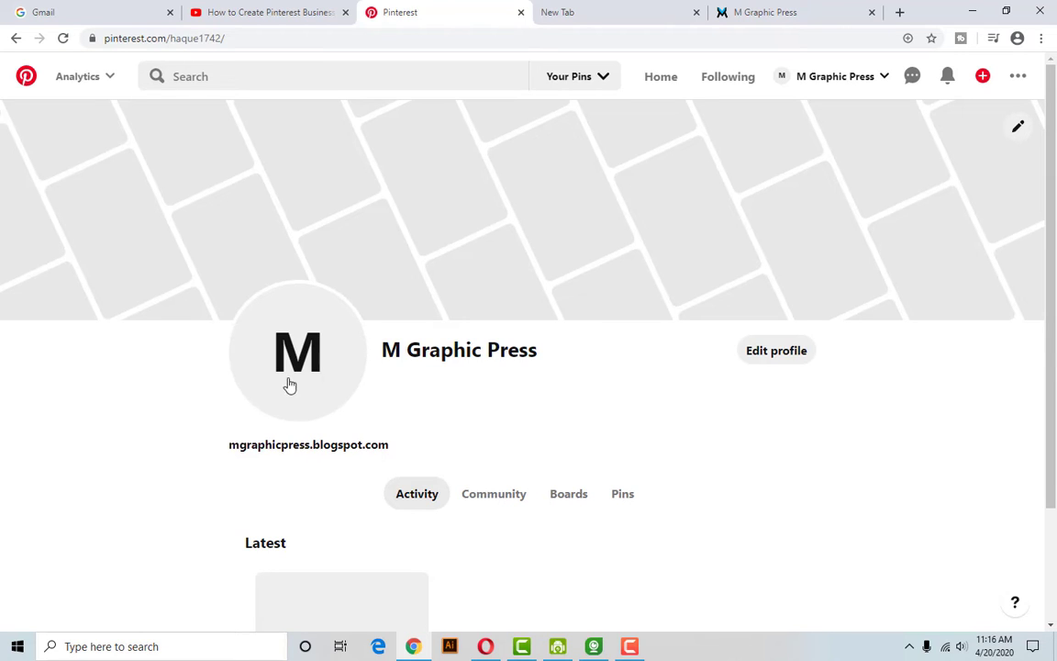
pyautogui.scroll(-1, 344, 389)
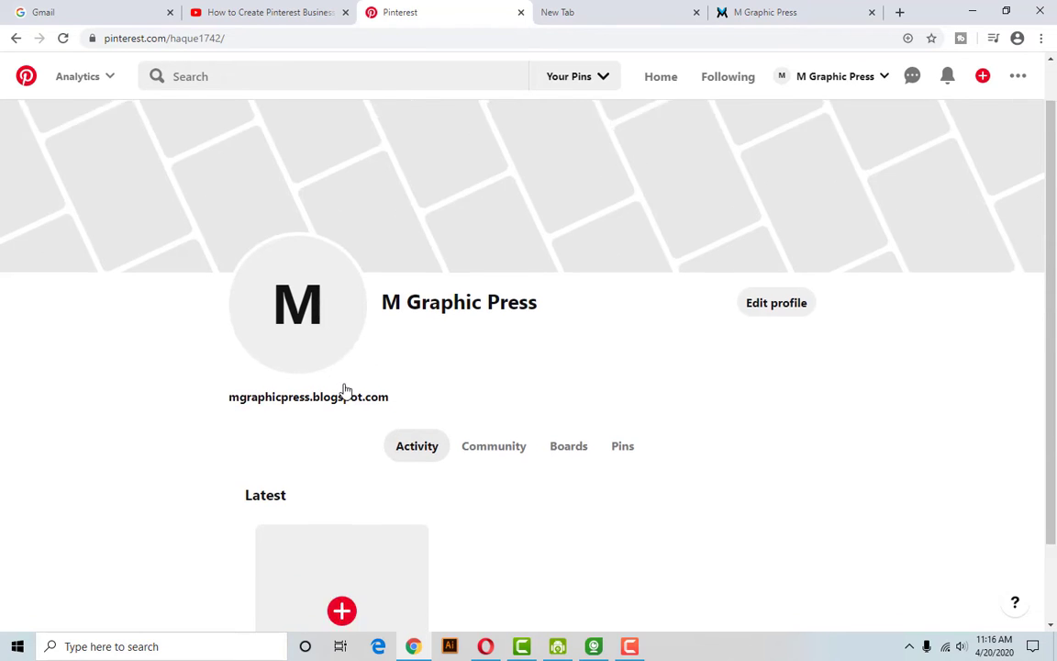
pyautogui.scroll(1, 373, 392)
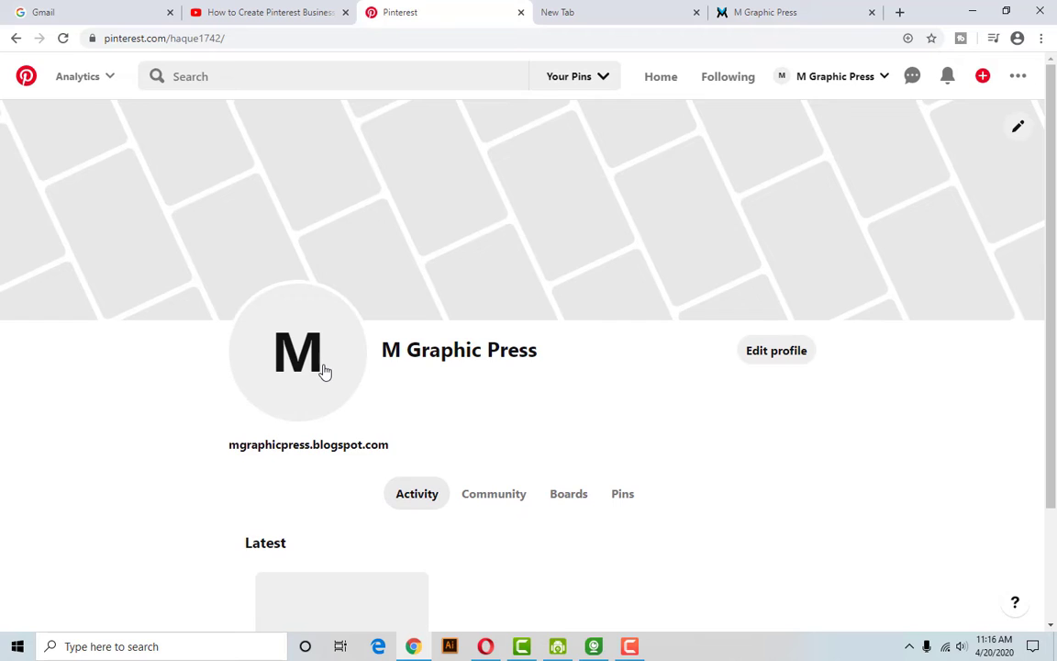
# From Edit profile, start changing the profile photo and browse to the Work (D:) drive.
pyautogui.click(789, 358)
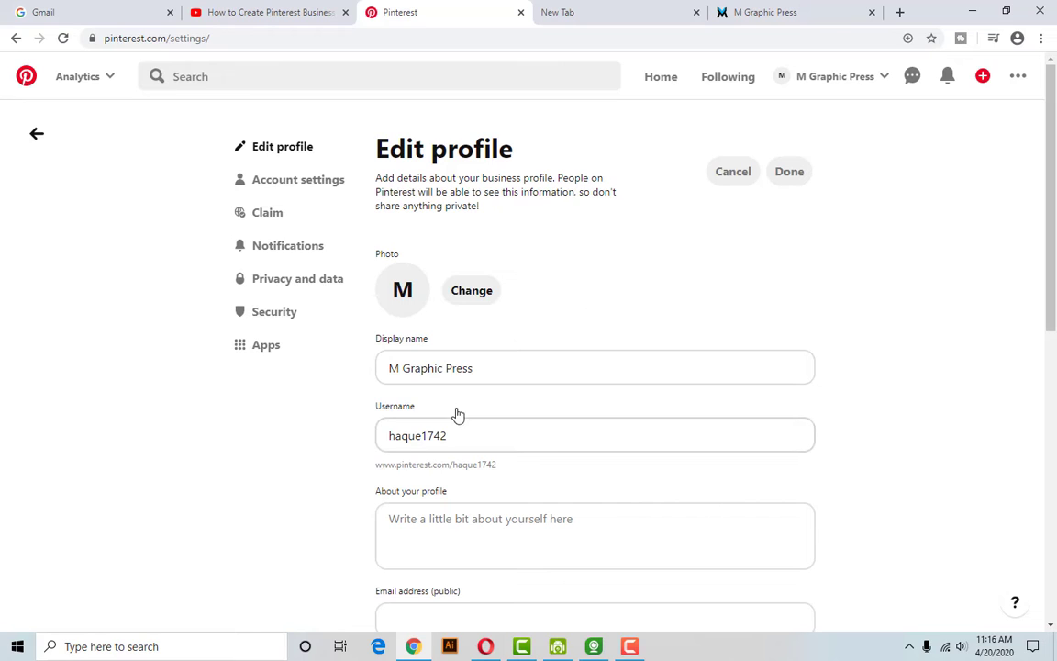
pyautogui.click(474, 294)
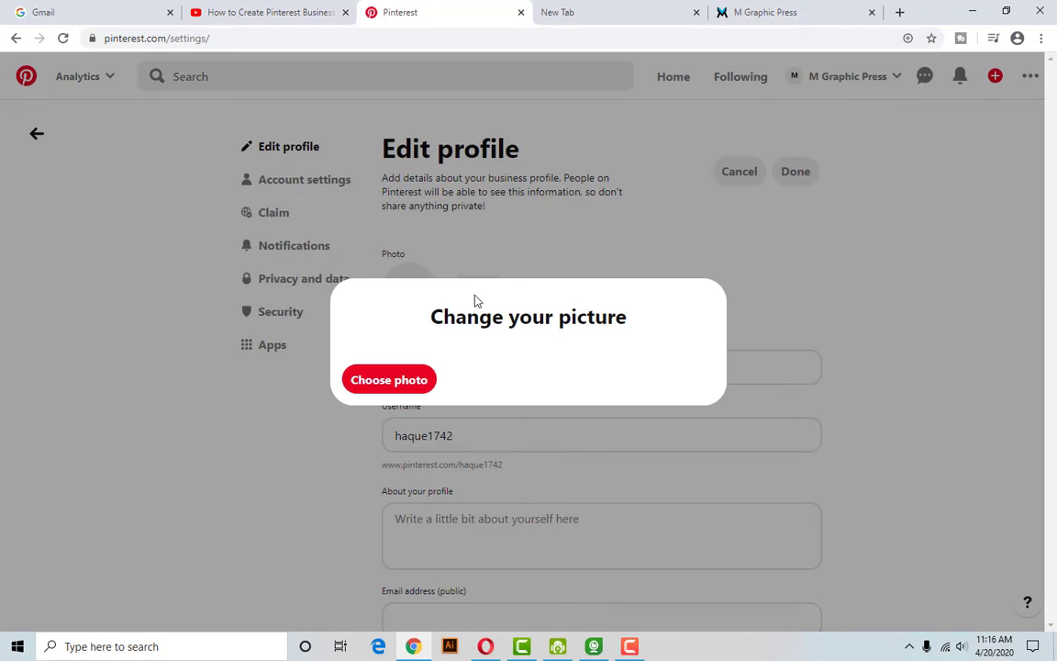
pyautogui.click(415, 380)
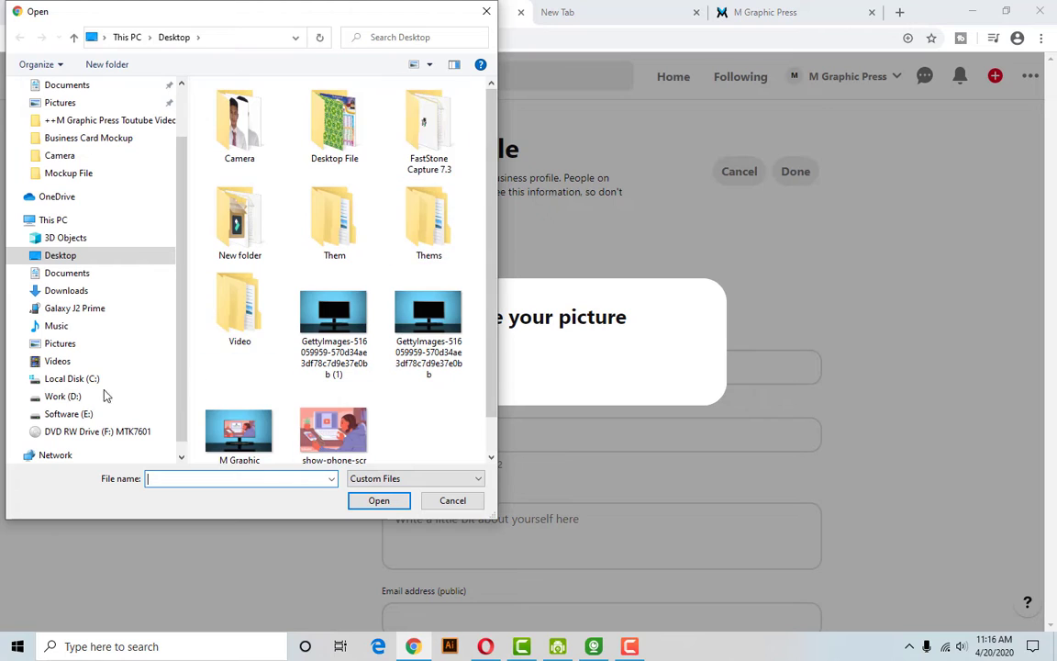
pyautogui.click(92, 380)
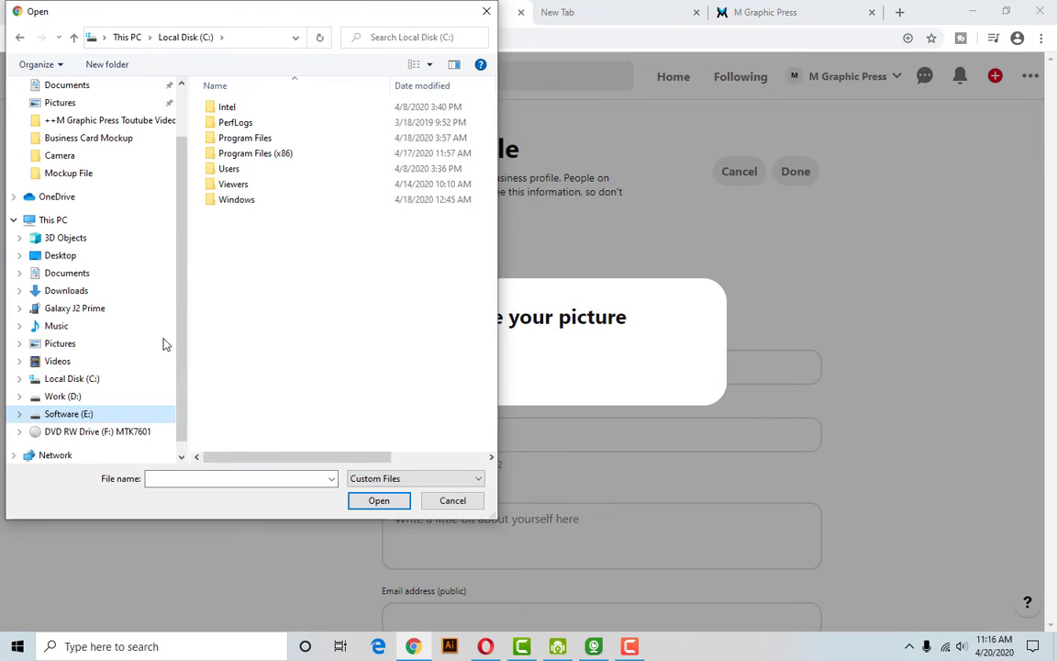
pyautogui.scroll(-1, 183, 289)
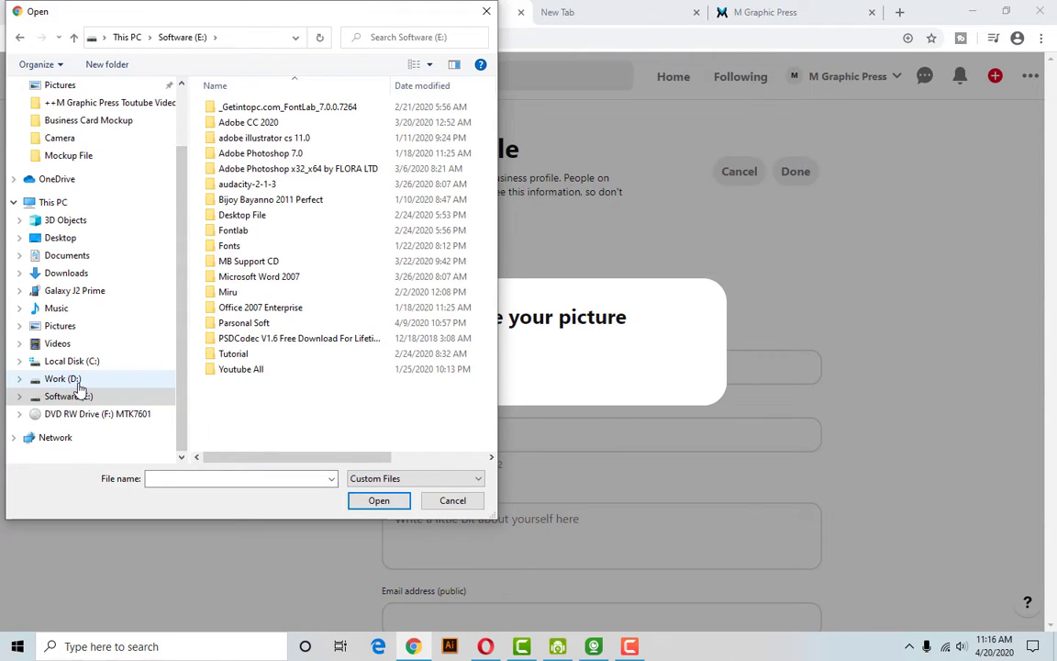
pyautogui.click(64, 378)
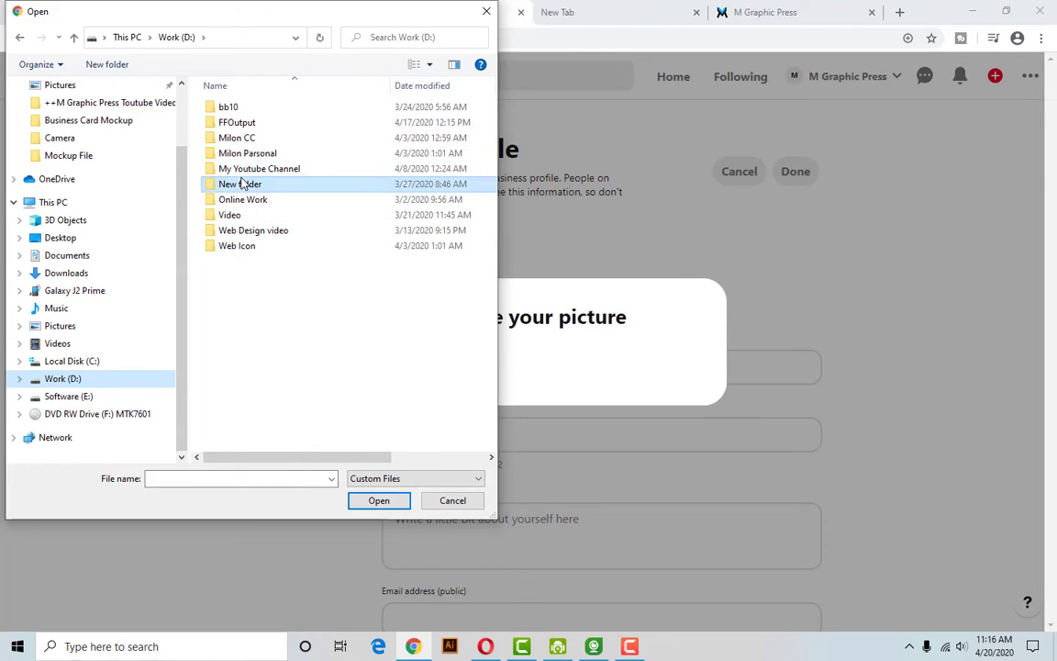
# Upload '150 x 150 Pxcel' from My Youtube Channel > M Graphic Press as the profile photo.
pyautogui.doubleClick(244, 169)
pyautogui.doubleClick(255, 109)
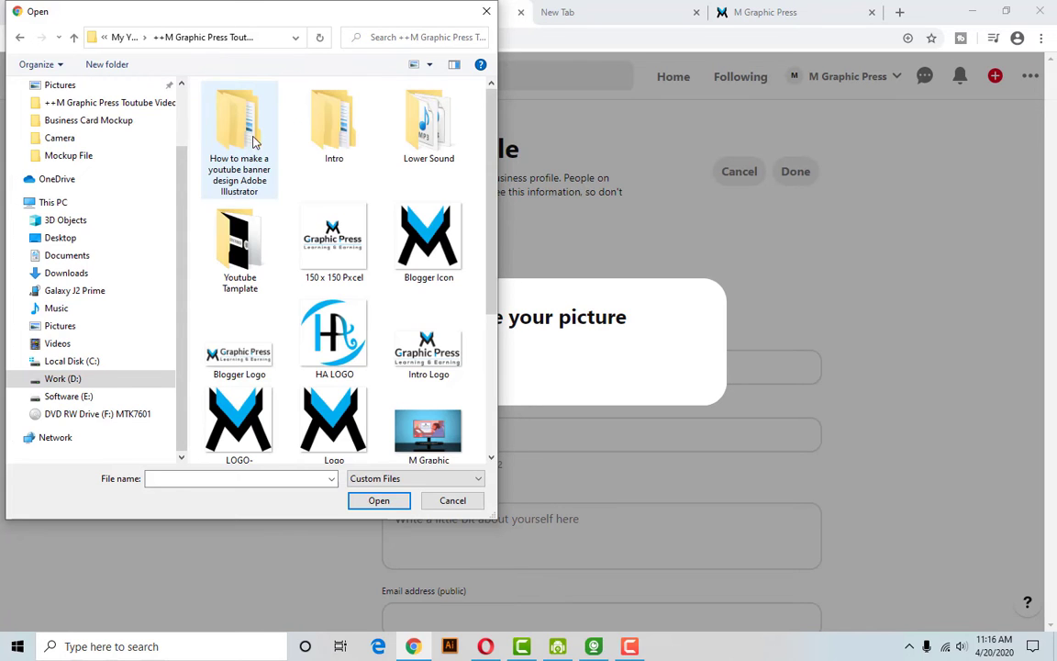
pyautogui.moveTo(493, 289); pyautogui.dragTo(486, 347)
pyautogui.scroll(2, 486, 348)
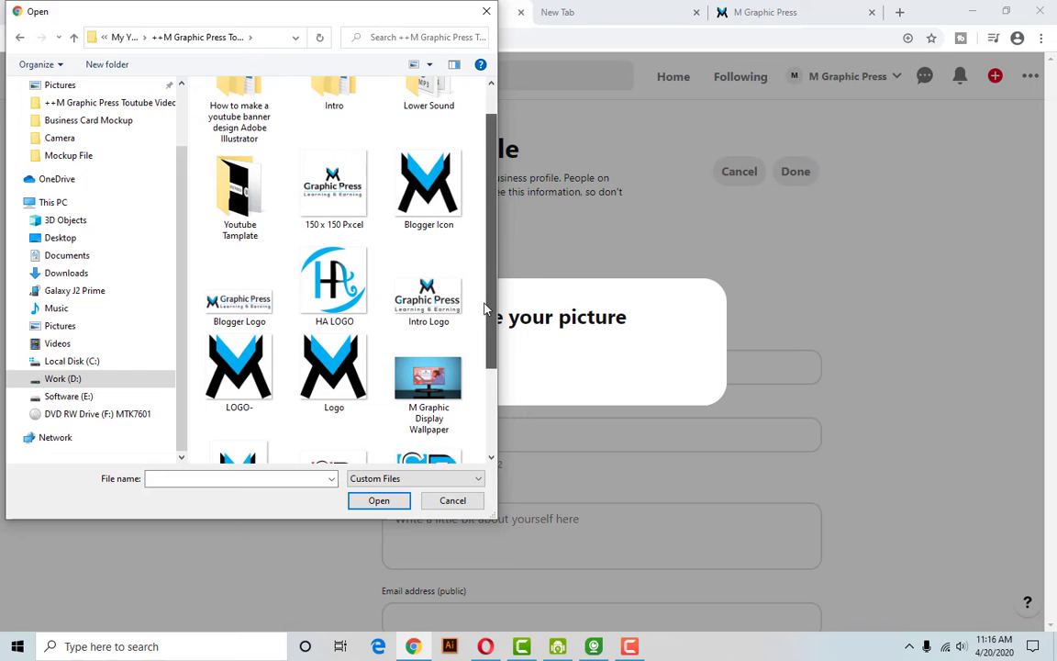
pyautogui.click(437, 312)
pyautogui.click(323, 188)
pyautogui.click(378, 500)
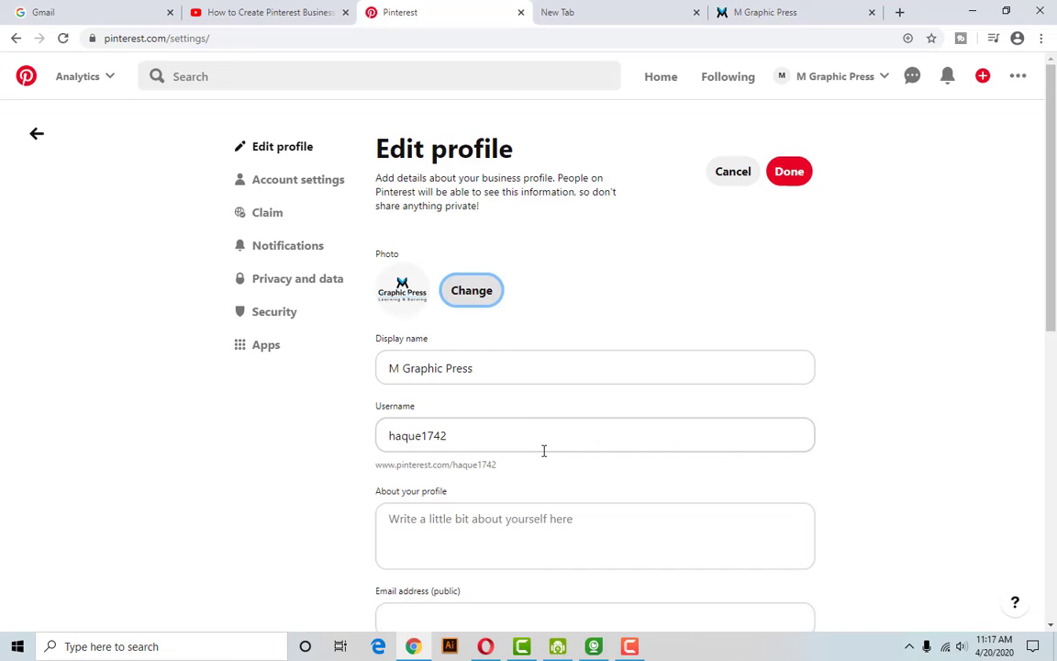
# Replace the old username in the Username field with a new, unique username.
pyautogui.scroll(-1, 544, 450)
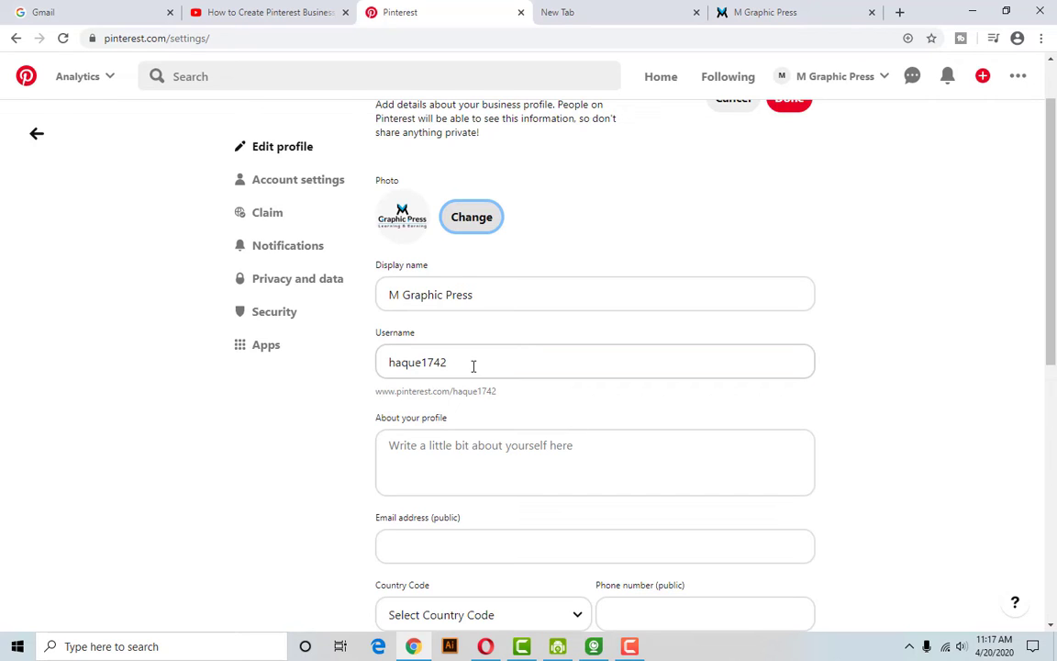
pyautogui.moveTo(473, 365); pyautogui.dragTo(366, 370)
pyautogui.click(496, 364)
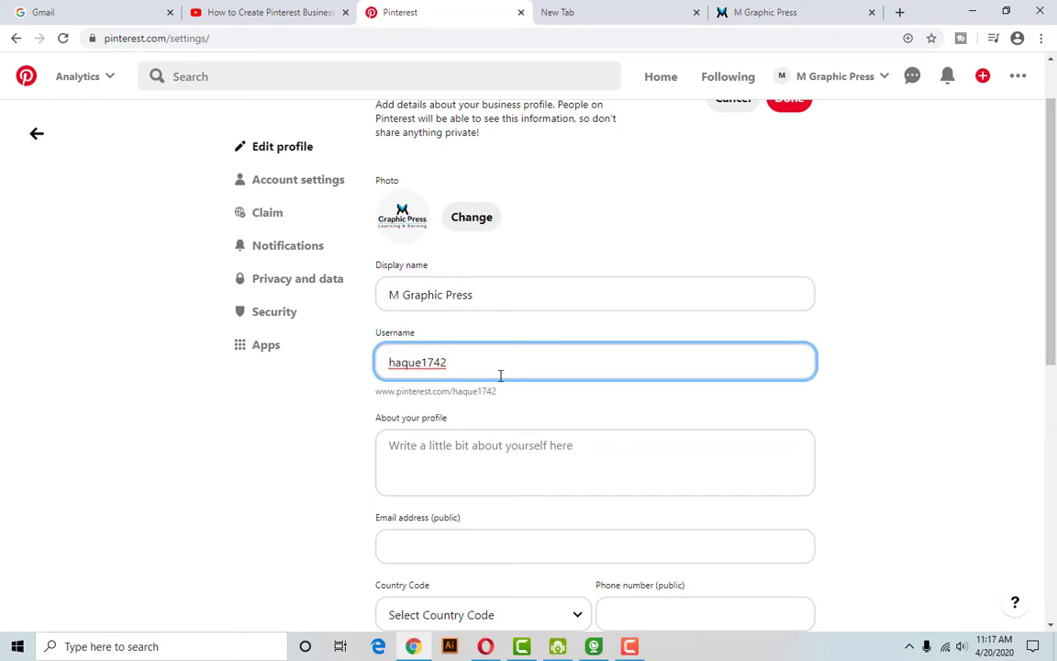
pyautogui.moveTo(499, 369); pyautogui.dragTo(361, 384)
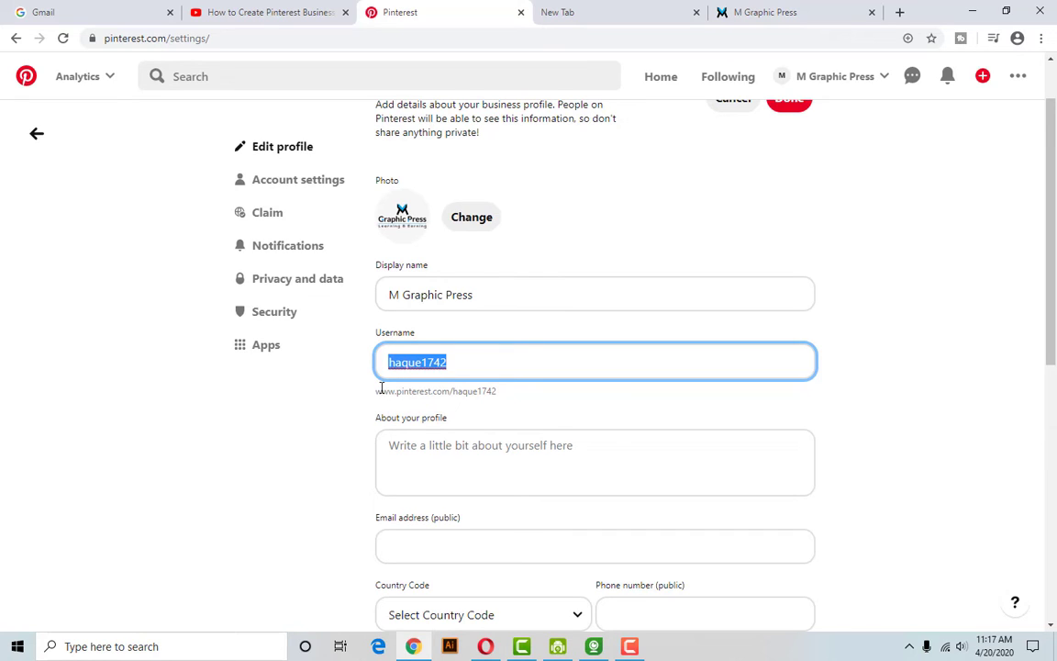
pyautogui.write('M')
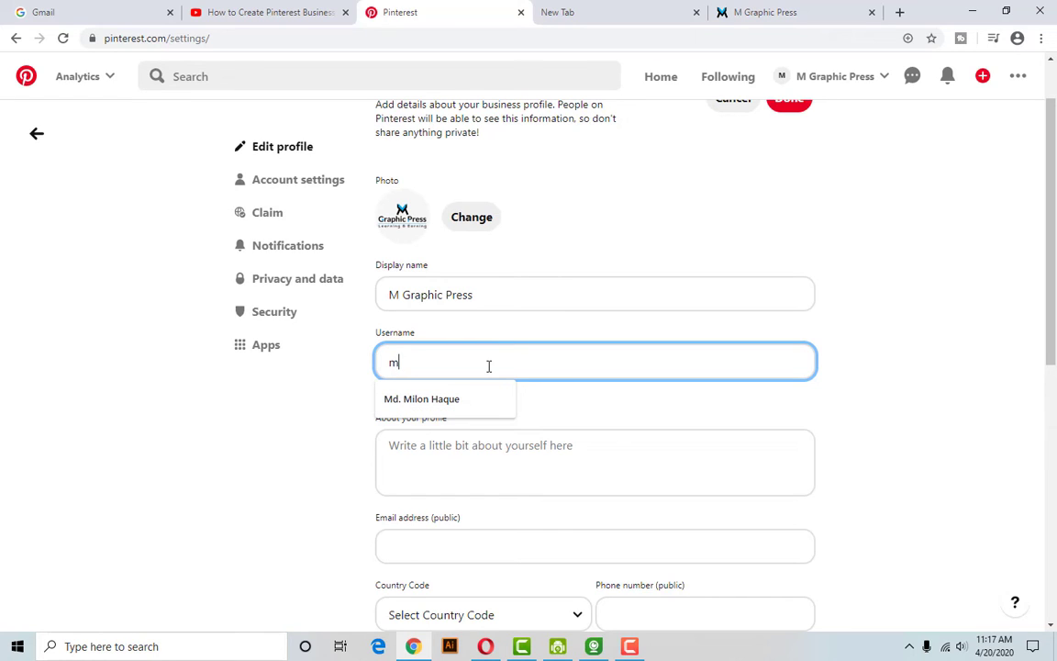
pyautogui.write('ilon')
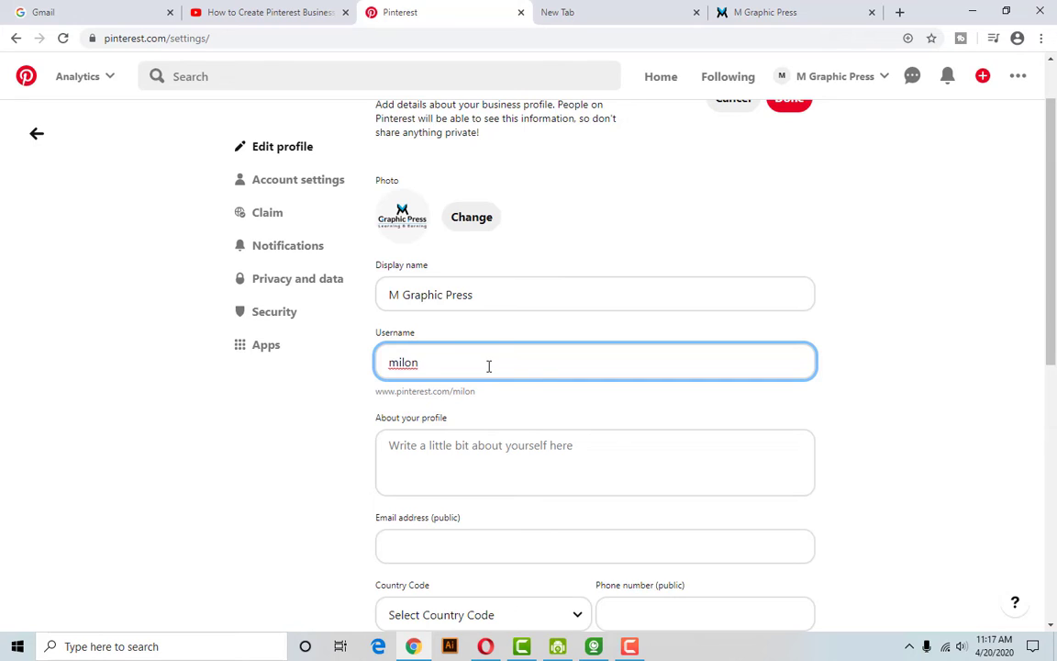
pyautogui.write('1998')
# Start the bio with "I'am Graphic Designer", fixing Dessigner with the spelling suggestion.
pyautogui.click(542, 465)
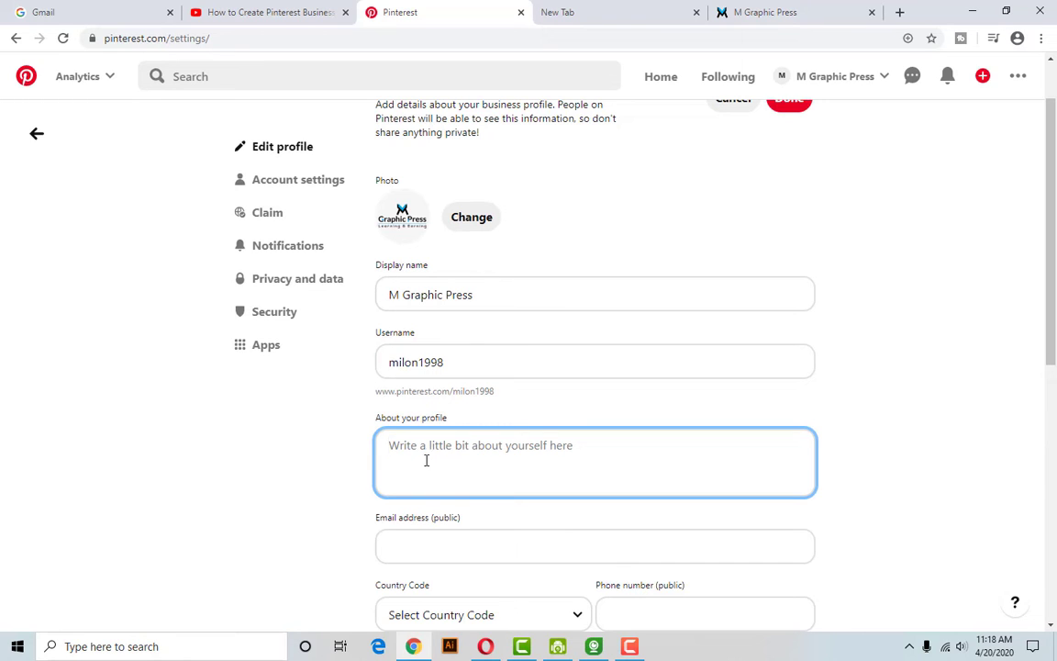
pyautogui.scroll(-3, 563, 463)
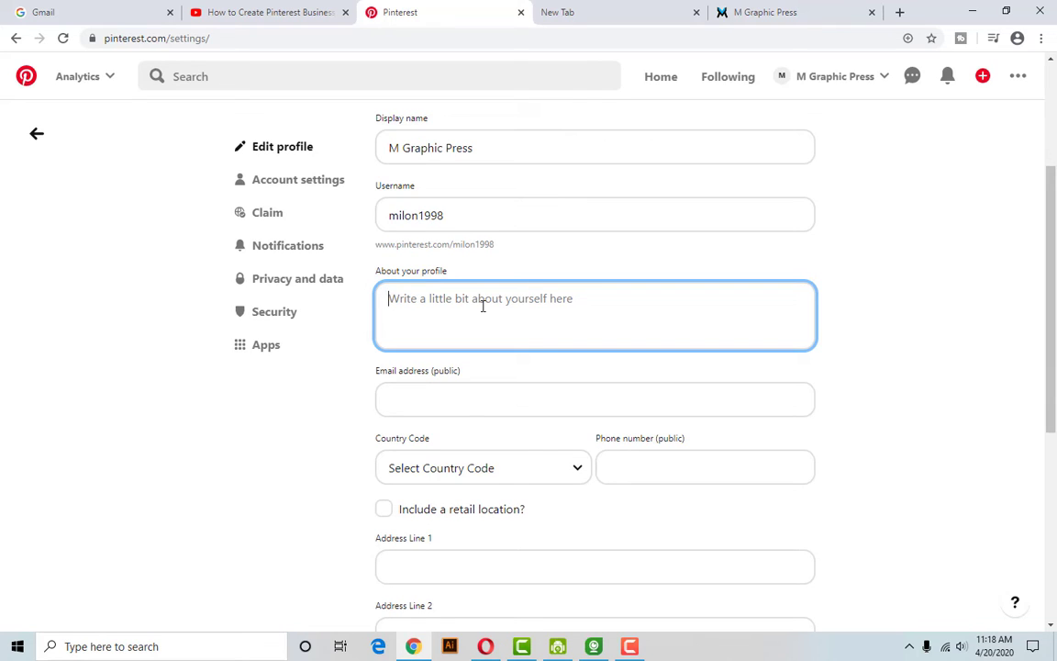
pyautogui.write('Gr')
pyautogui.press('BackSpace')
pyautogui.press('BackSpace')
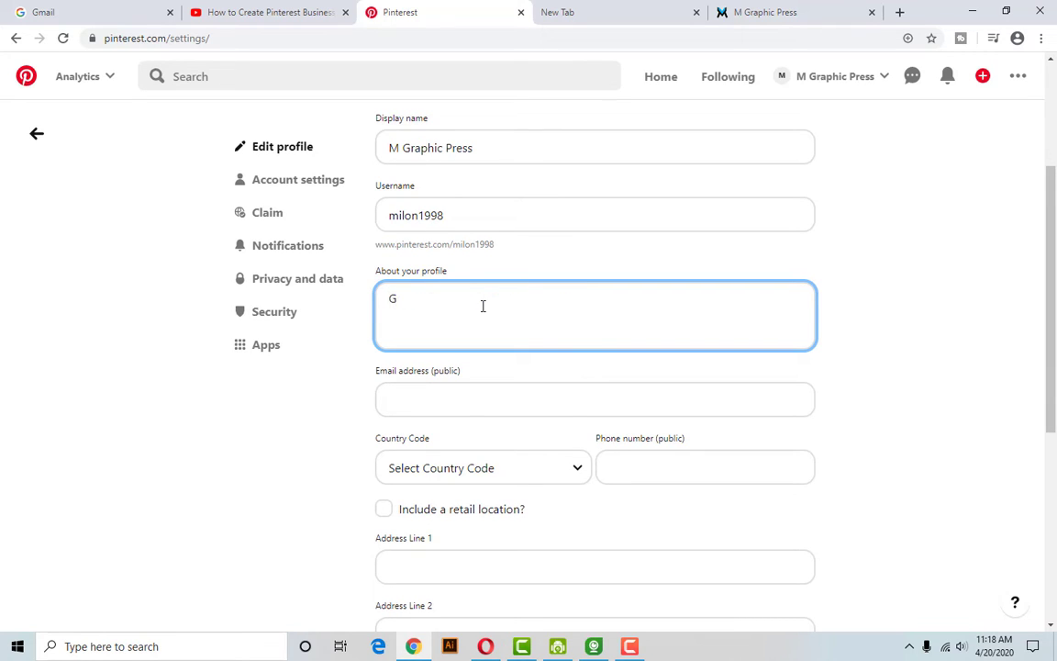
pyautogui.write('Ig')
pyautogui.press('BackSpace')
pyautogui.write(';a')
pyautogui.write('m')
pyautogui.press('BackSpace')
pyautogui.press('BackSpace')
pyautogui.press('BackSpace')
pyautogui.write("'am Graphic Desgi")
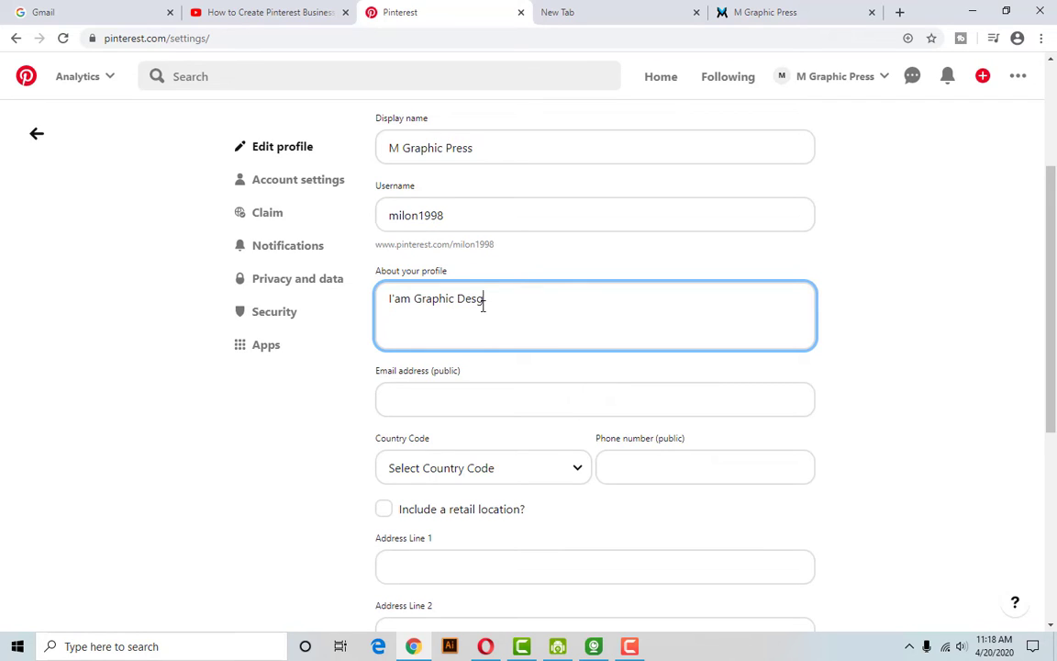
pyautogui.write('gner')
pyautogui.click(481, 308)
pyautogui.press('BackSpace')
pyautogui.write('s')
pyautogui.rightClick(485, 300)
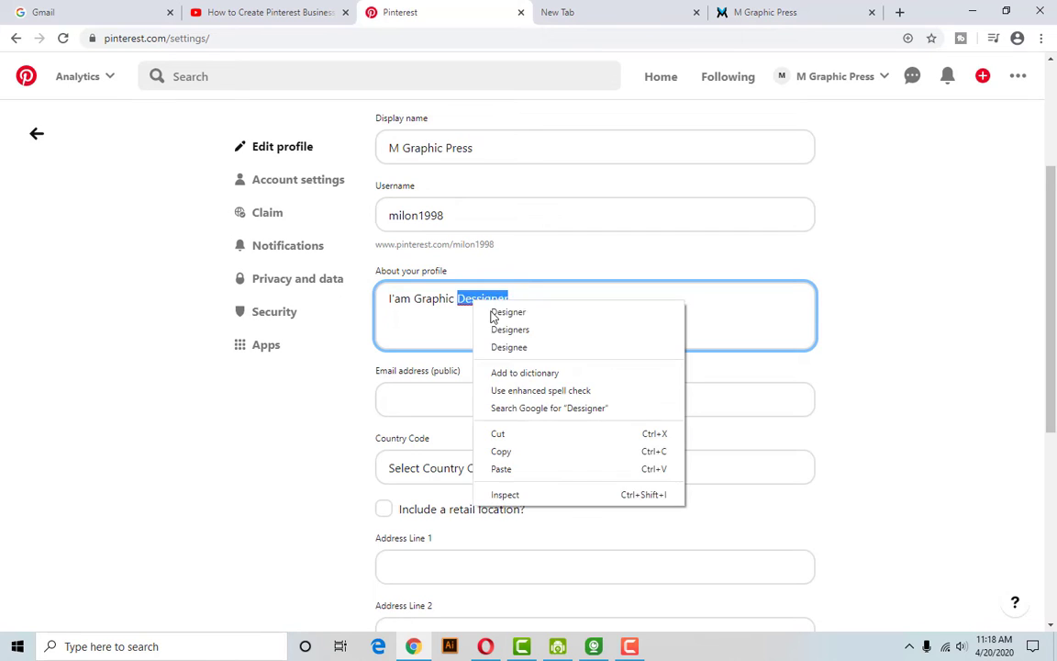
pyautogui.click(507, 311)
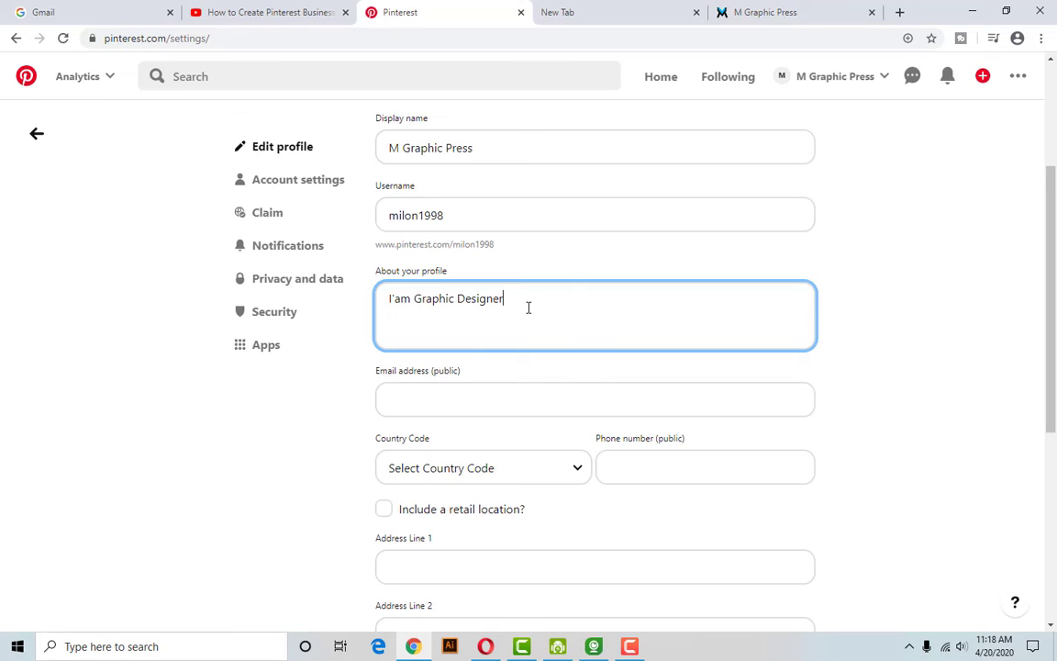
# Finish the bio with "my work poster design, Flayer, Bussiness Card ect.".
pyautogui.write('my work poster design')
pyautogui.press('BackSpace')
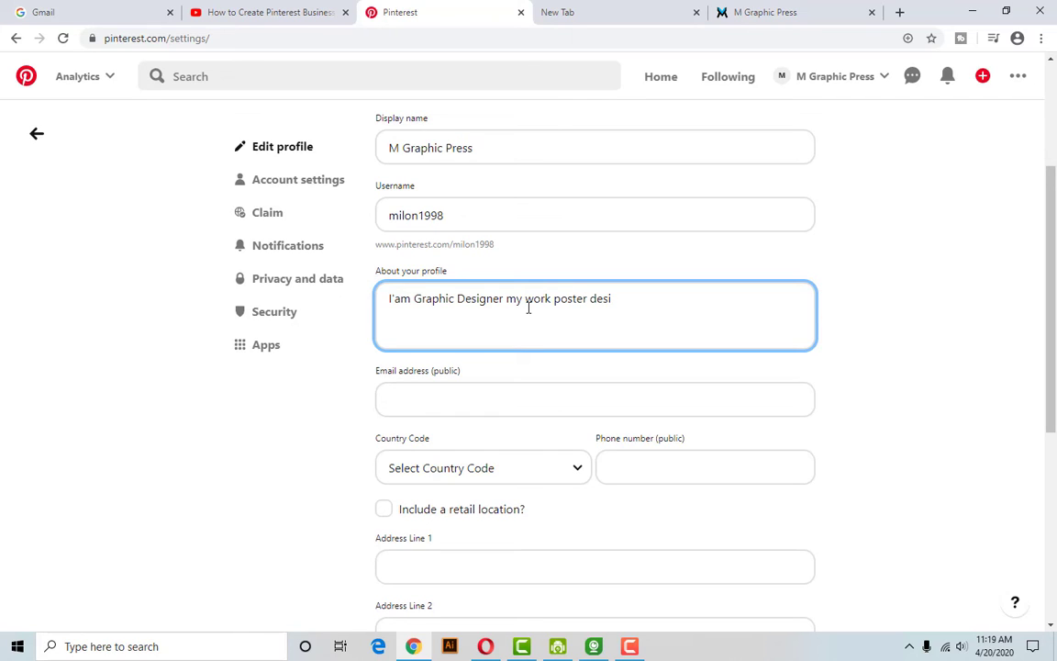
pyautogui.write('gn, Flayer, Bussiness C')
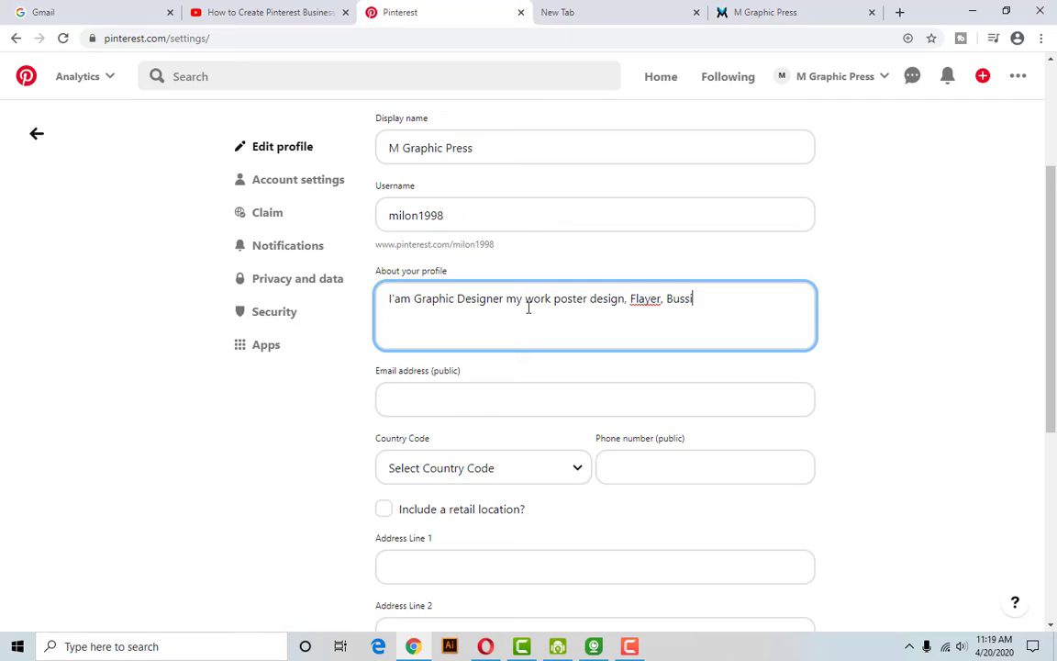
pyautogui.write('ard ect')
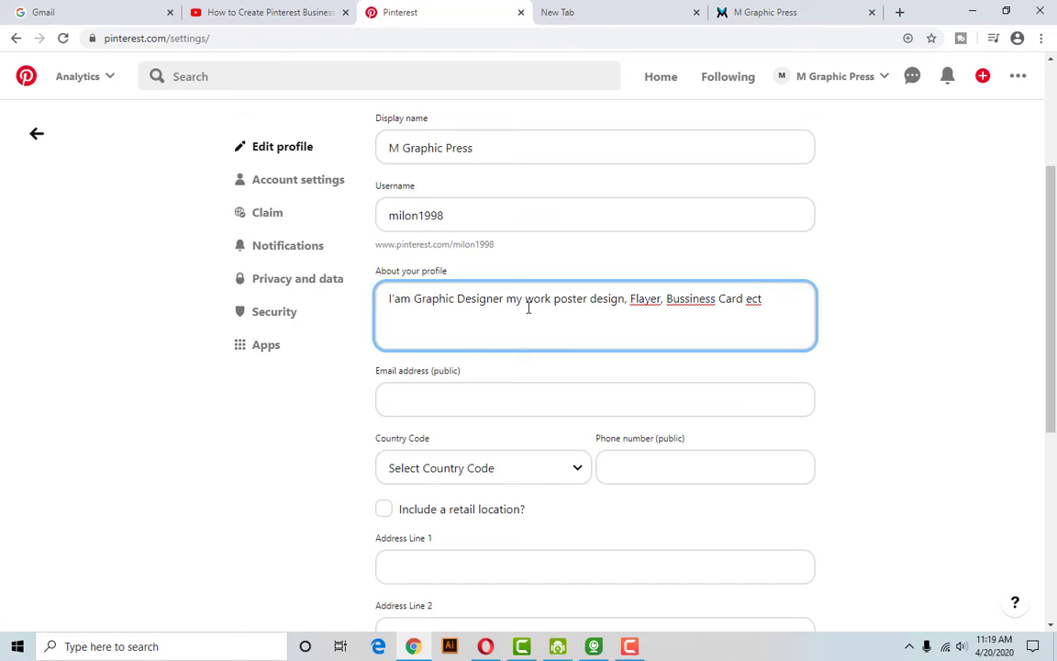
pyautogui.write('.')
pyautogui.click(440, 400)
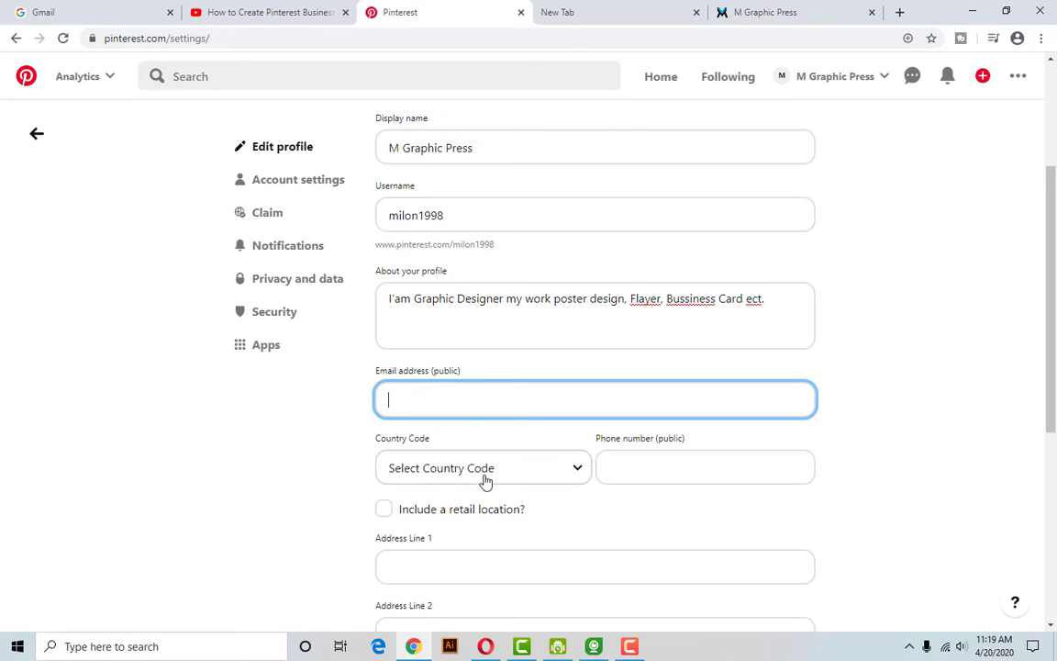
# Choose Bangladesh (+880) as the phone country code.
pyautogui.scroll(-2, 487, 431)
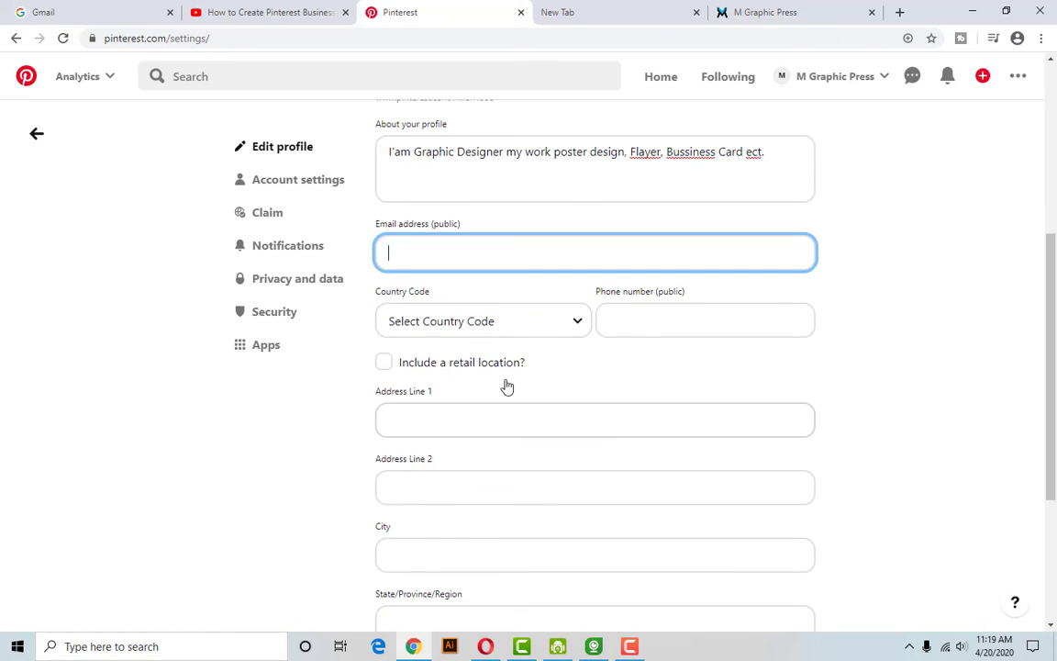
pyautogui.click(488, 328)
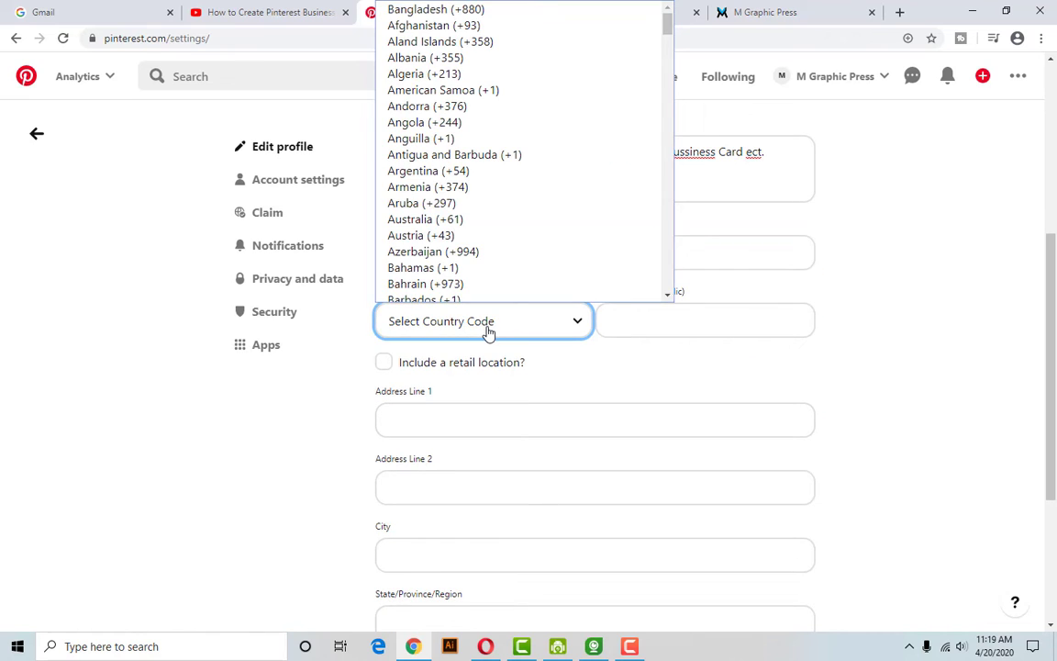
pyautogui.scroll(2, 522, 377)
pyautogui.click(509, 481)
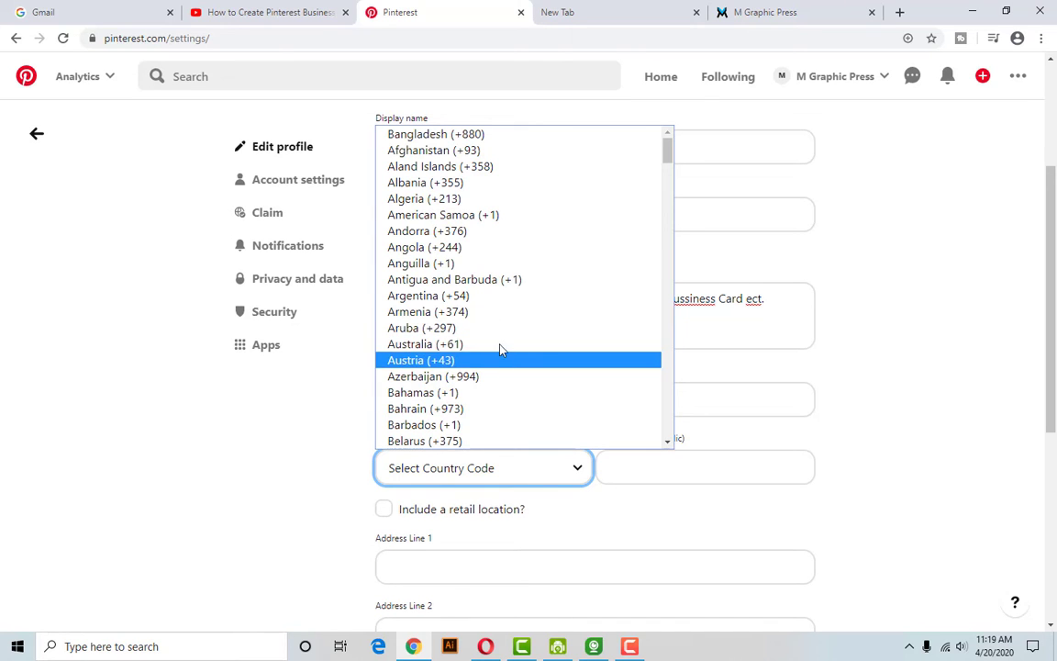
pyautogui.click(494, 138)
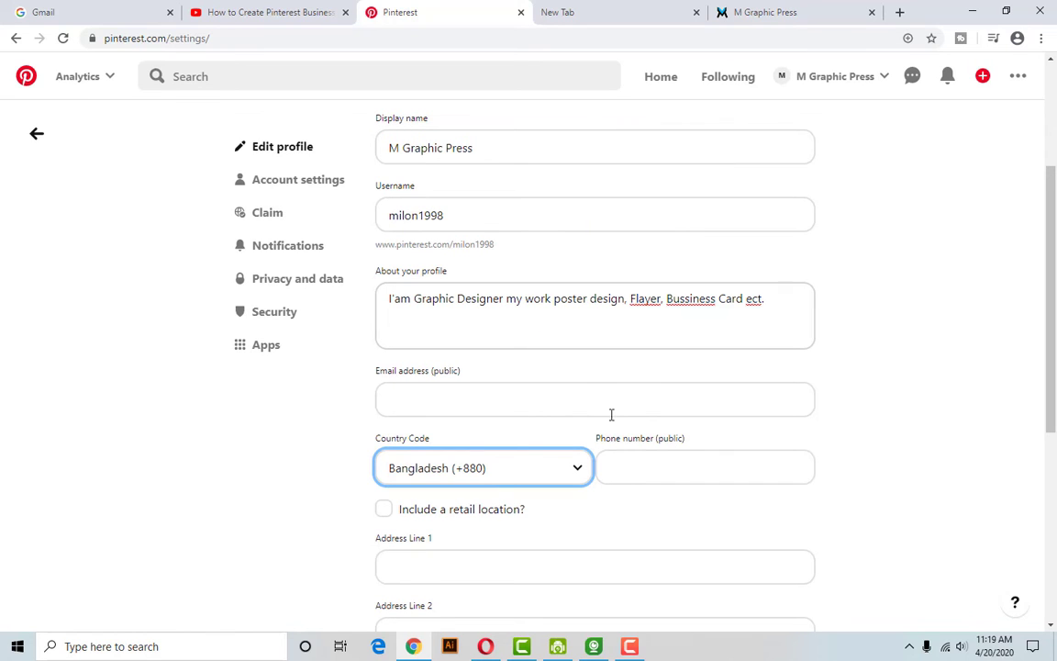
# Enter the business's public phone number.
pyautogui.click(655, 467)
pyautogui.scroll(-1, 675, 450)
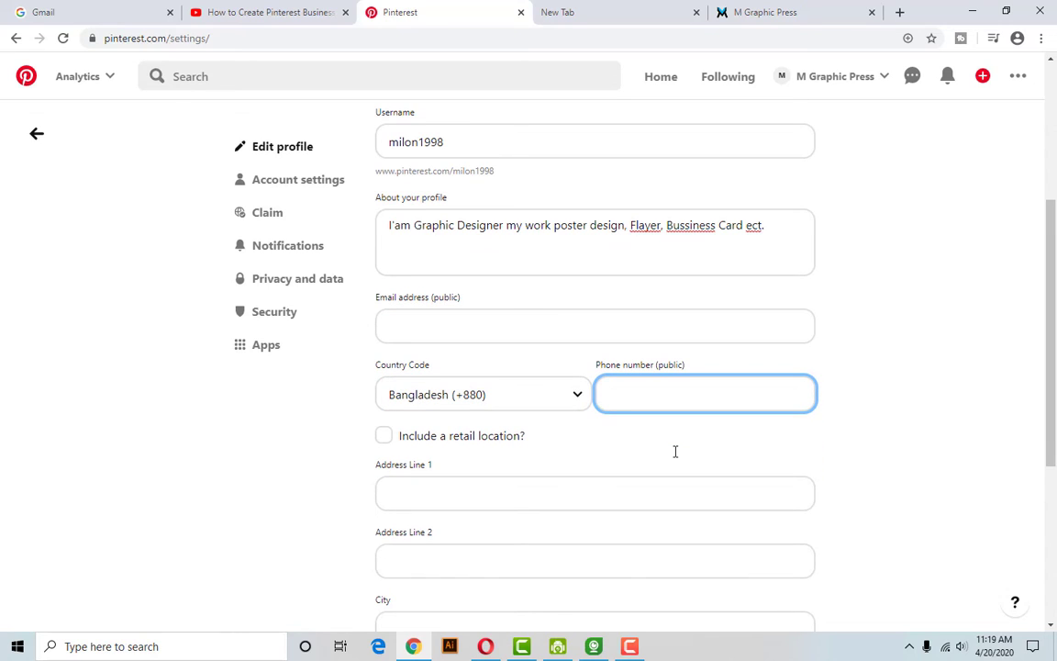
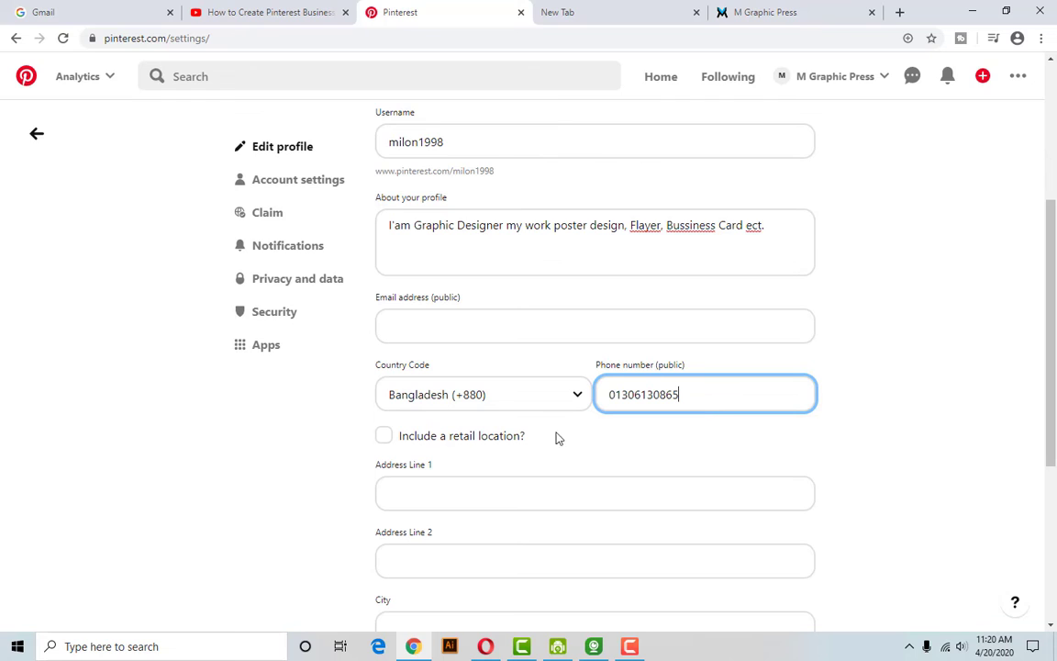
pyautogui.scroll(-1, 625, 434)
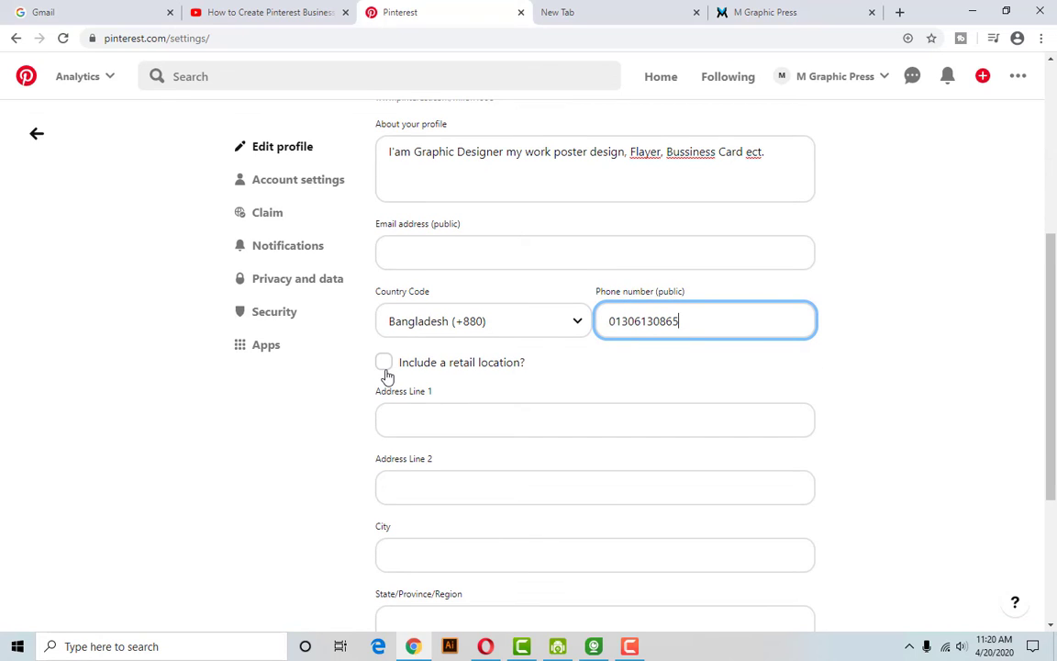
# Leave retail location unticked and enter the first address line.
pyautogui.click(386, 371)
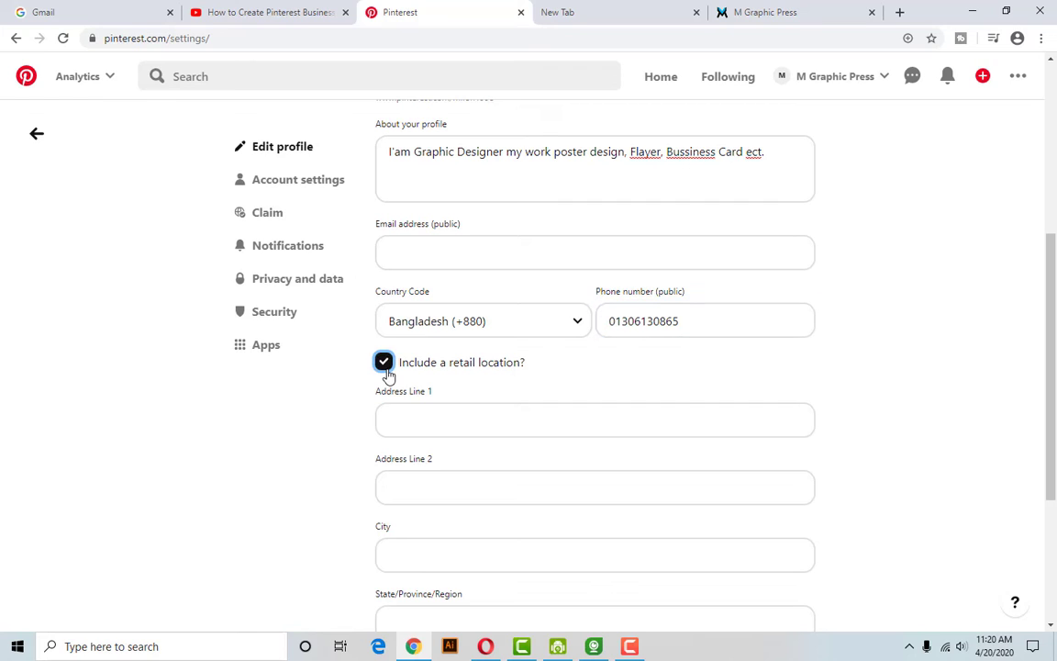
pyautogui.click(385, 371)
pyautogui.click(425, 424)
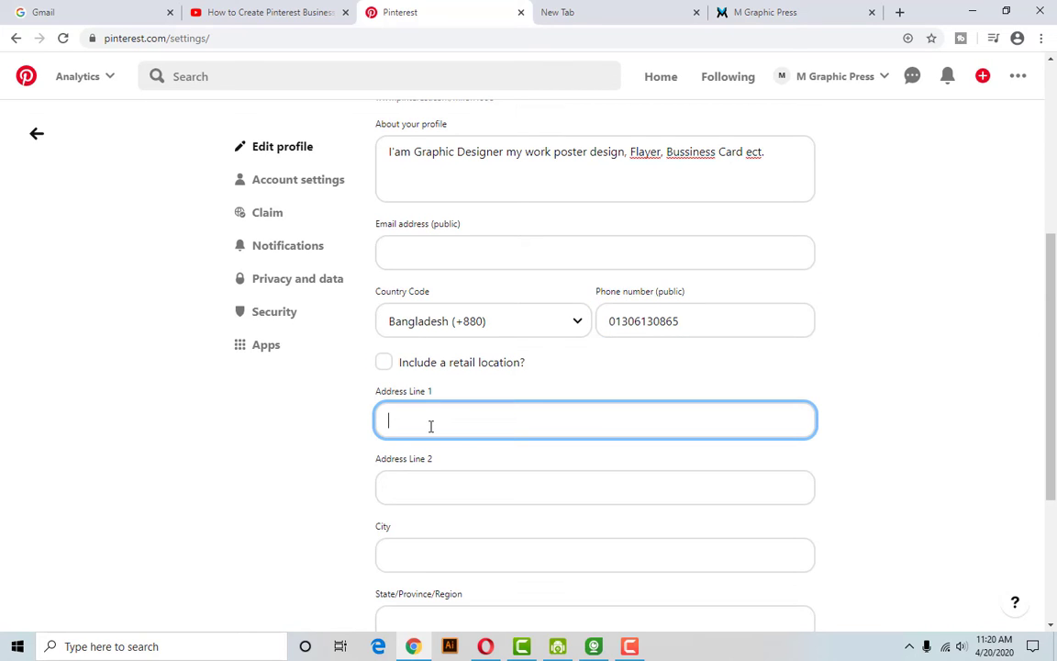
pyautogui.scroll(-2, 431, 426)
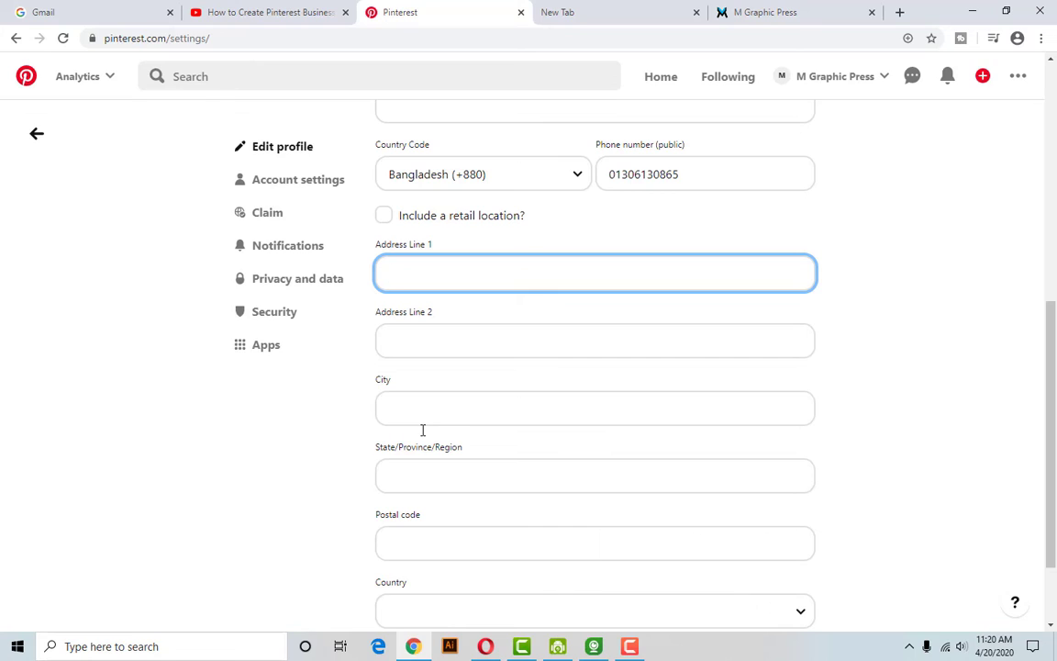
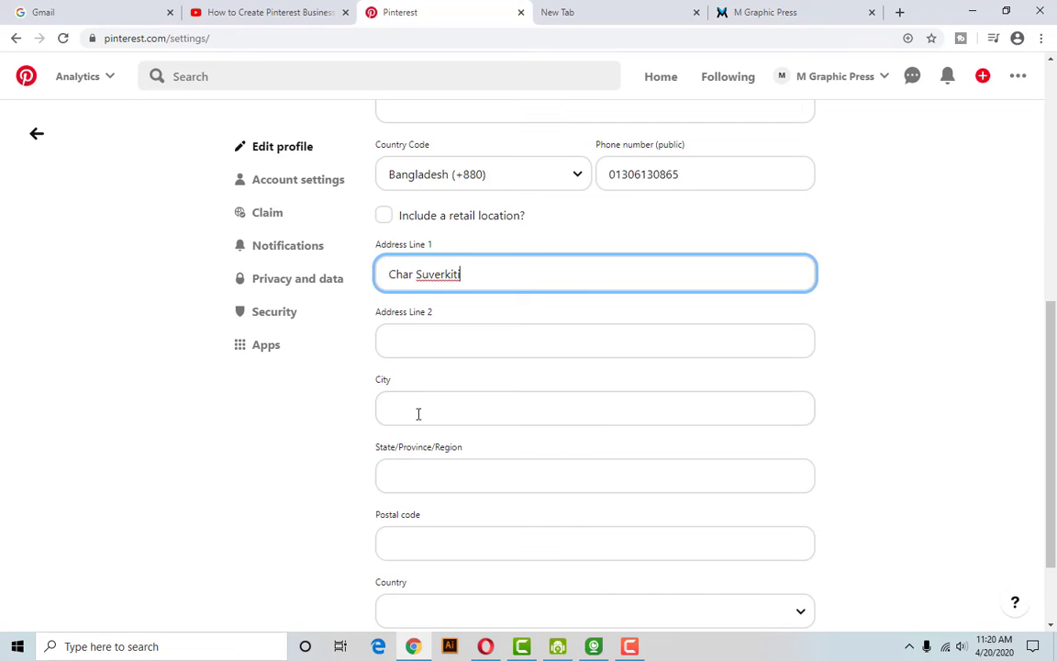
# Fill in the second address line and the city.
pyautogui.click(441, 355)
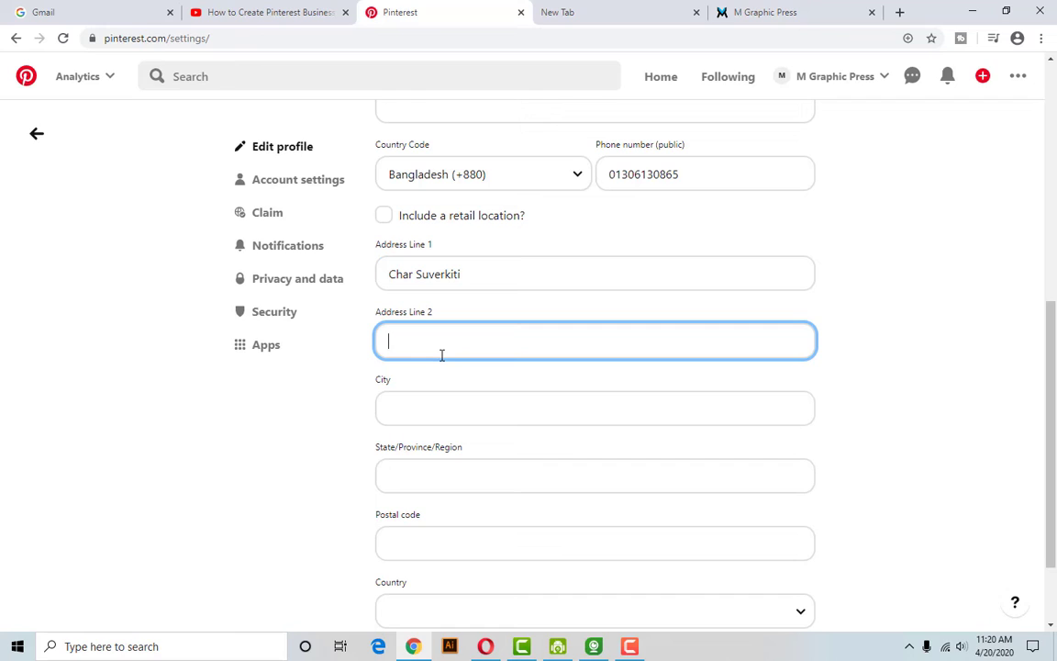
pyautogui.write('H')
pyautogui.press('BackSpace')
pyautogui.click(459, 402)
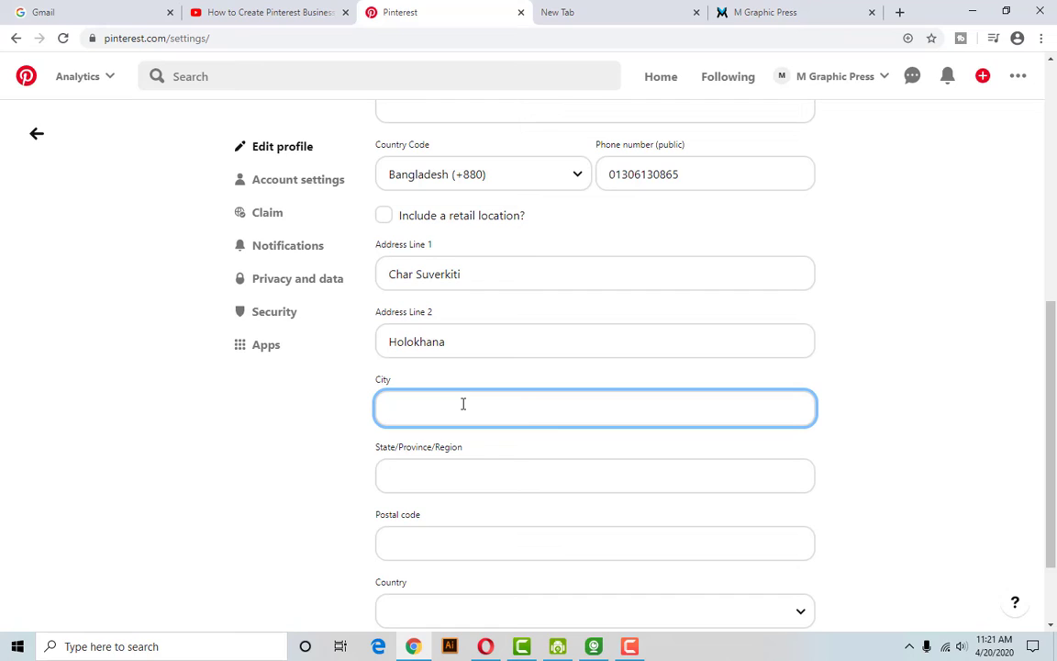
pyautogui.write('Kurigram')
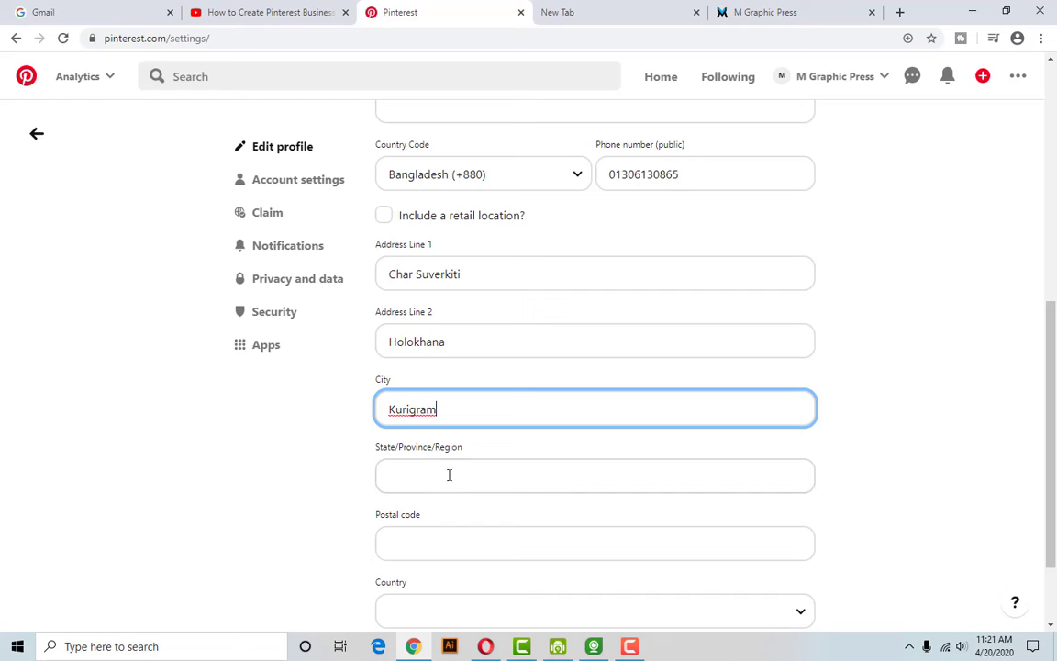
# Enter the state/province/region and the postal code.
pyautogui.click(448, 476)
pyautogui.scroll(-1, 449, 475)
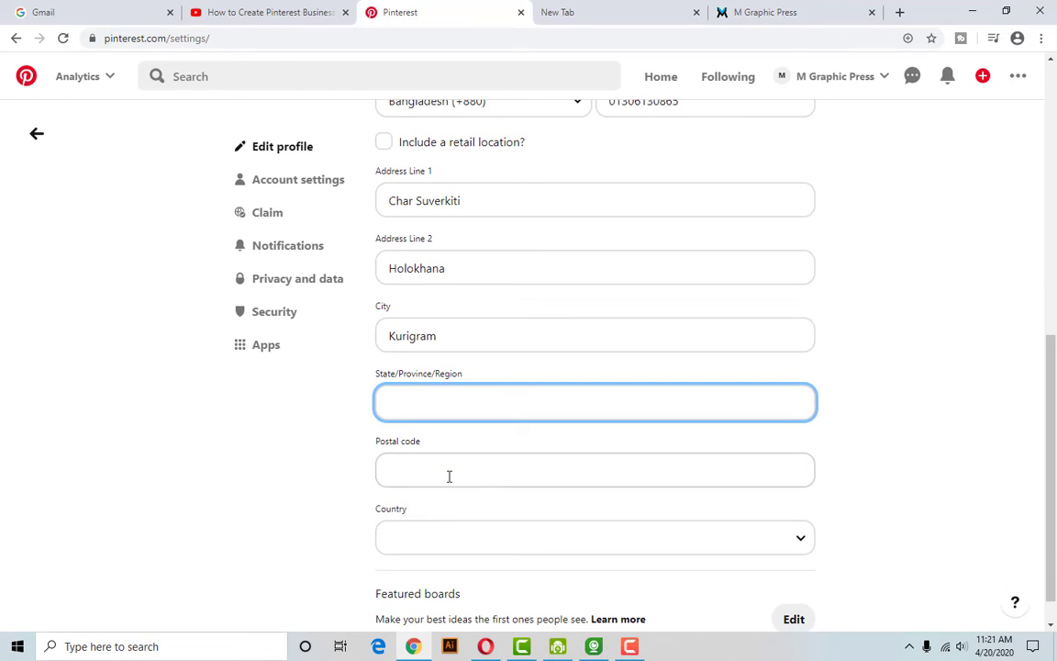
pyautogui.write('Rangpur')
pyautogui.click(442, 473)
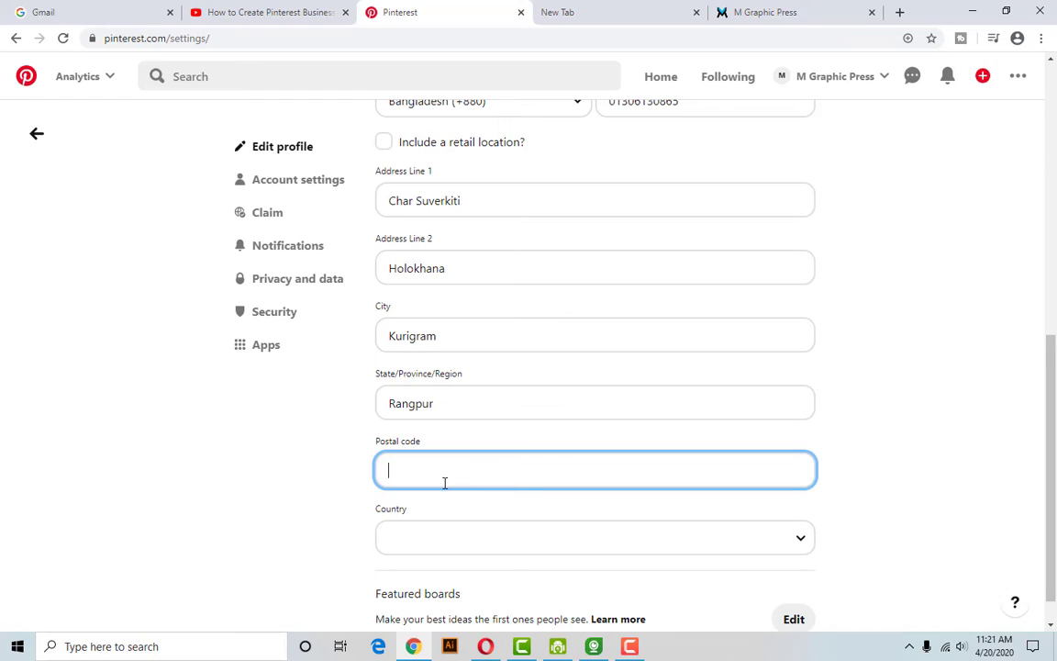
pyautogui.write('5600')
# Choose Bangladesh as the address country.
pyautogui.scroll(-1, 462, 508)
pyautogui.click(471, 505)
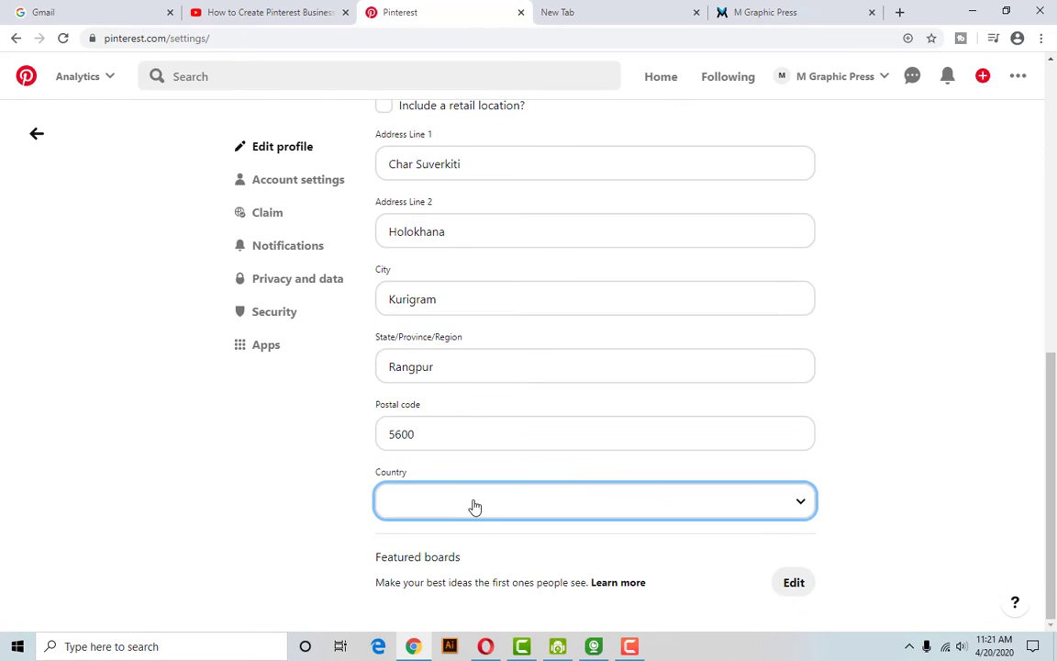
pyautogui.click(606, 510)
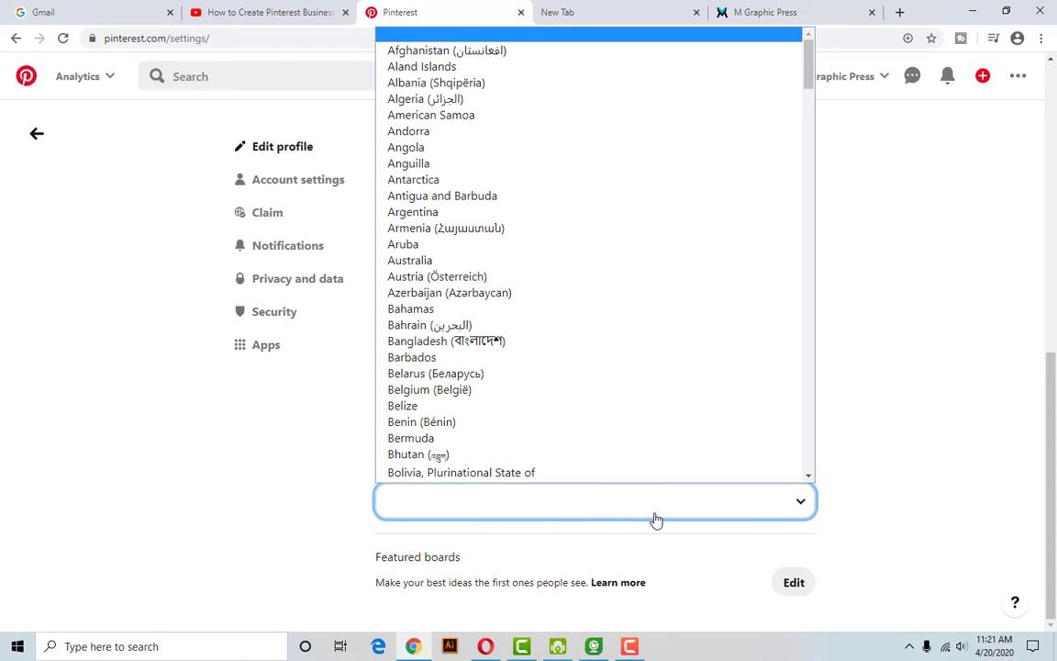
pyautogui.click(500, 335)
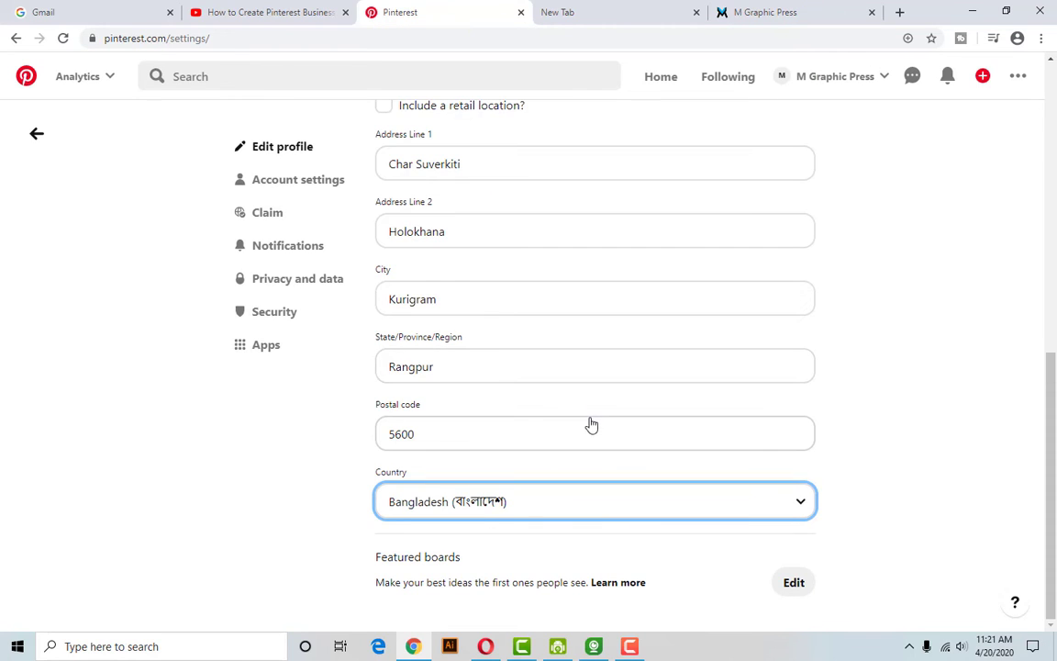
pyautogui.scroll(3, 605, 434)
pyautogui.scroll(5, 606, 434)
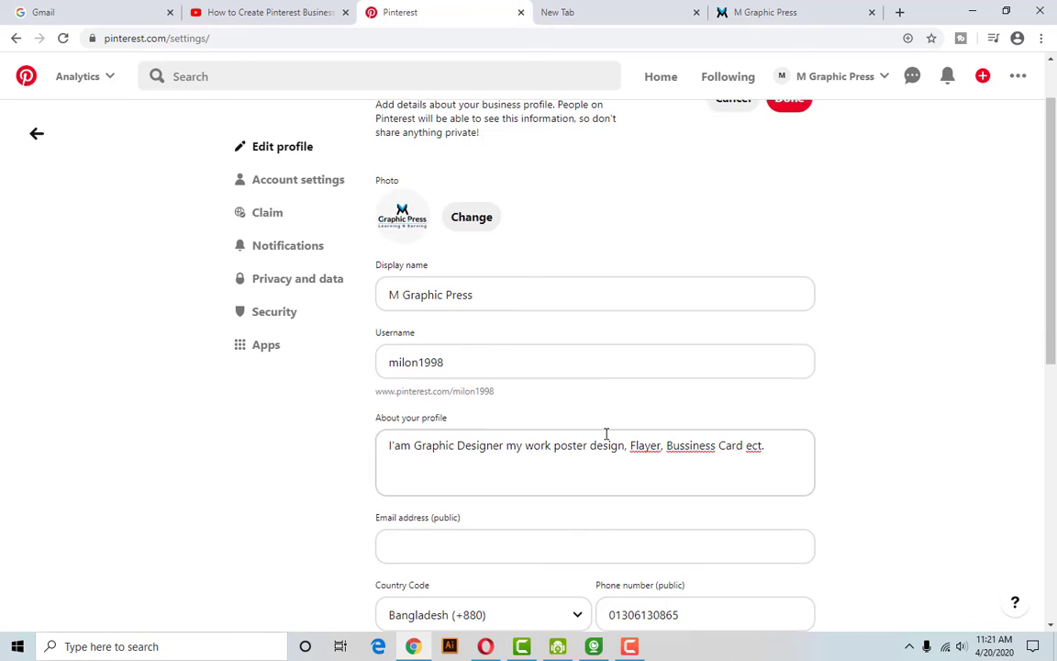
# Check that Bangladesh remains selected as the address country.
pyautogui.scroll(-2, 606, 434)
pyautogui.click(517, 435)
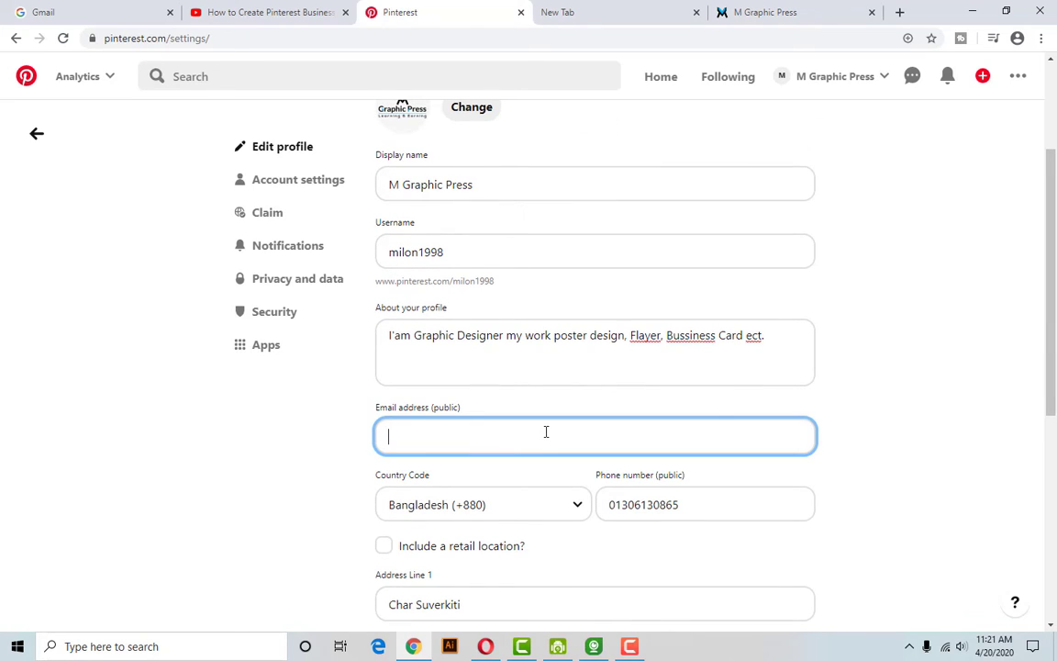
pyautogui.scroll(2, 546, 433)
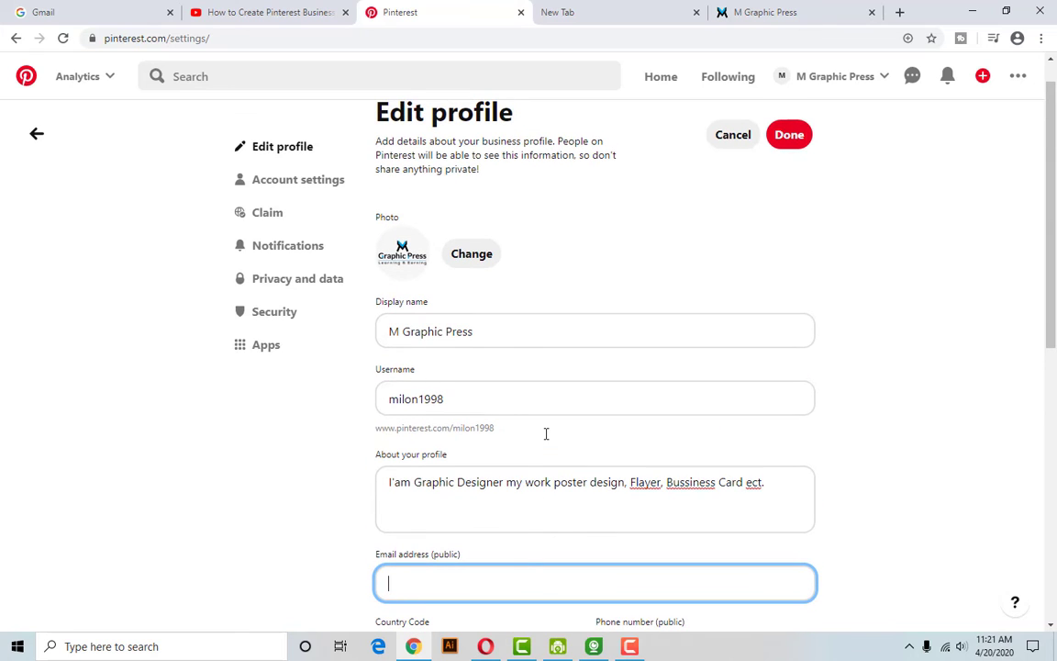
pyautogui.scroll(1, 546, 433)
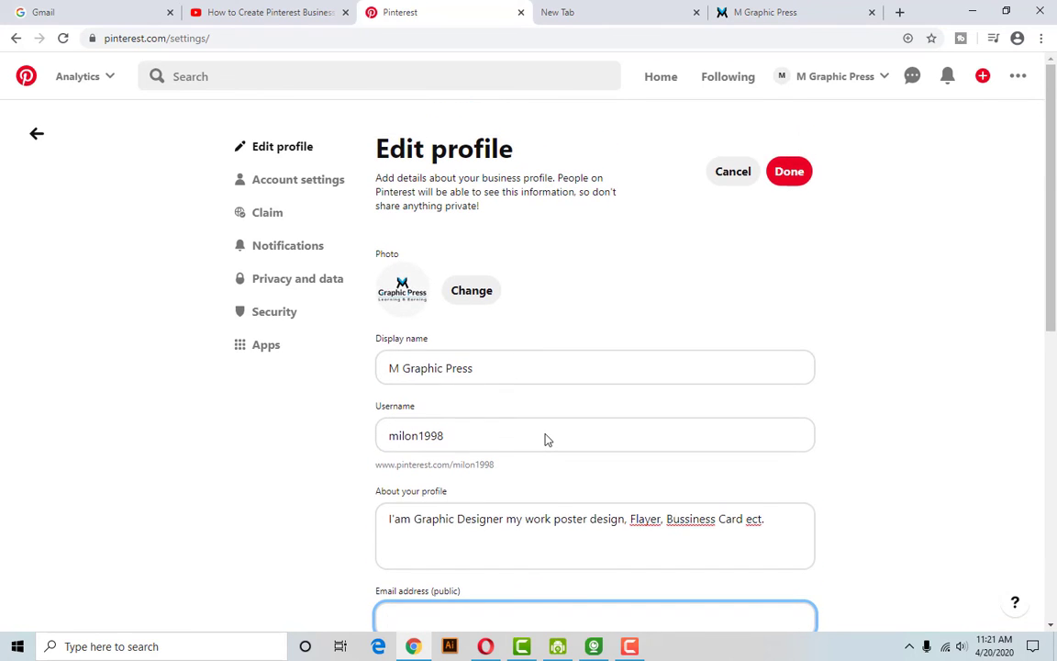
pyautogui.scroll(-6, 546, 435)
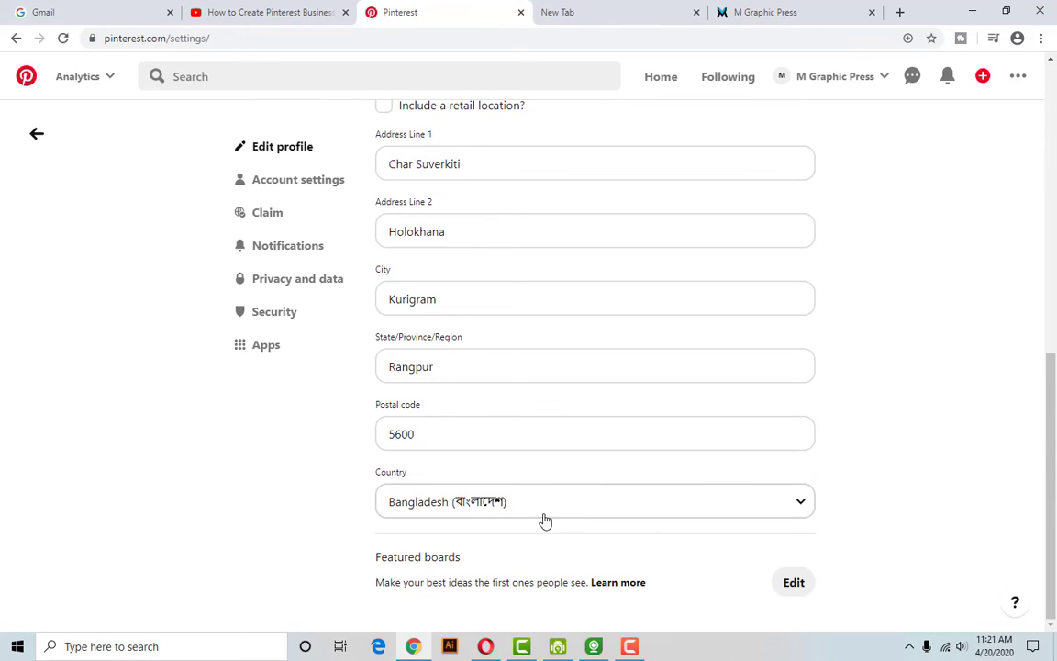
pyautogui.click(613, 516)
pyautogui.click(614, 519)
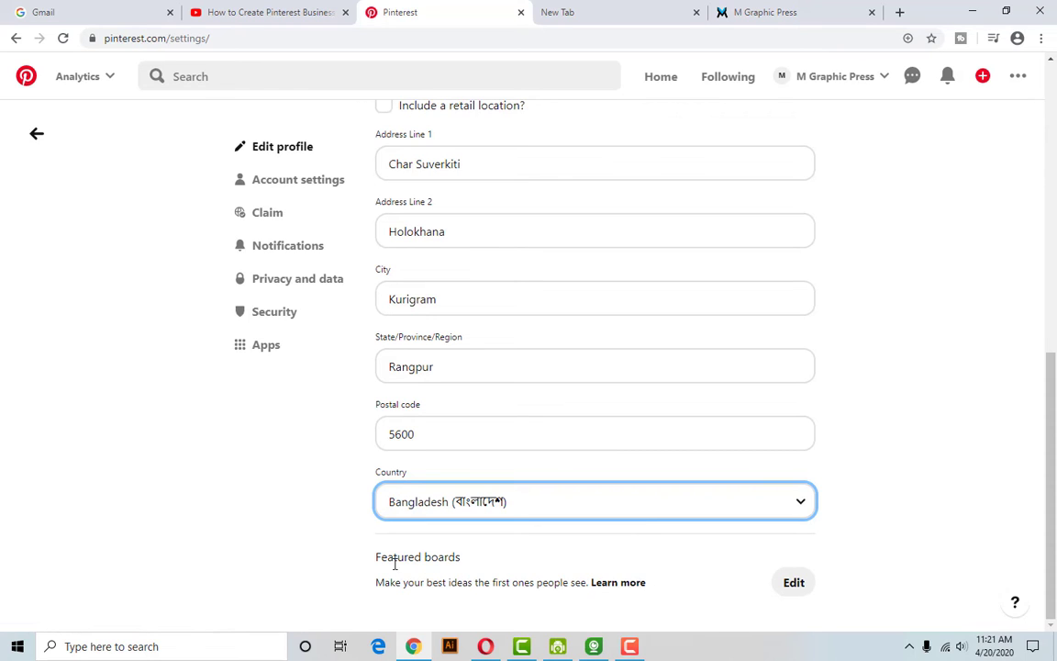
# Enter the business e-mail address in the Email address (public) field.
pyautogui.scroll(7, 626, 590)
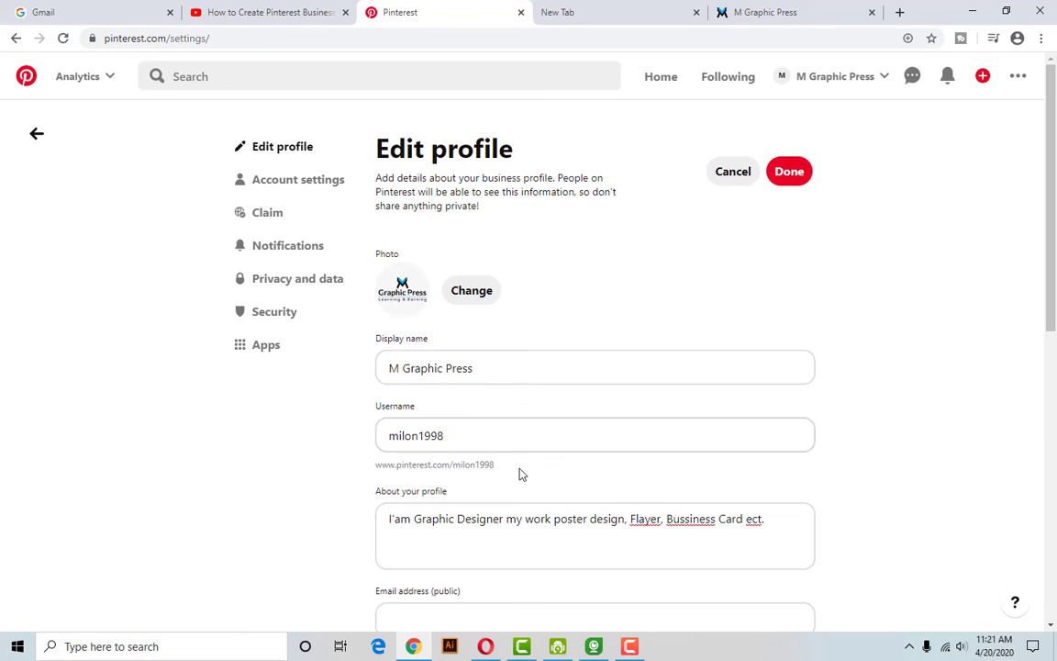
pyautogui.scroll(-3, 467, 498)
pyautogui.click(436, 326)
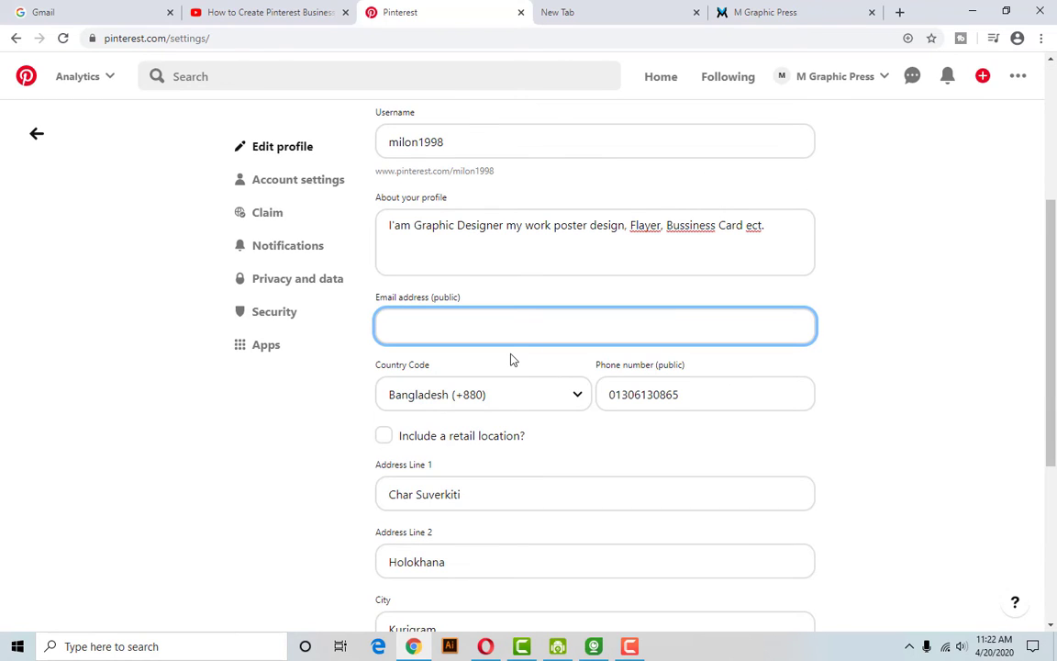
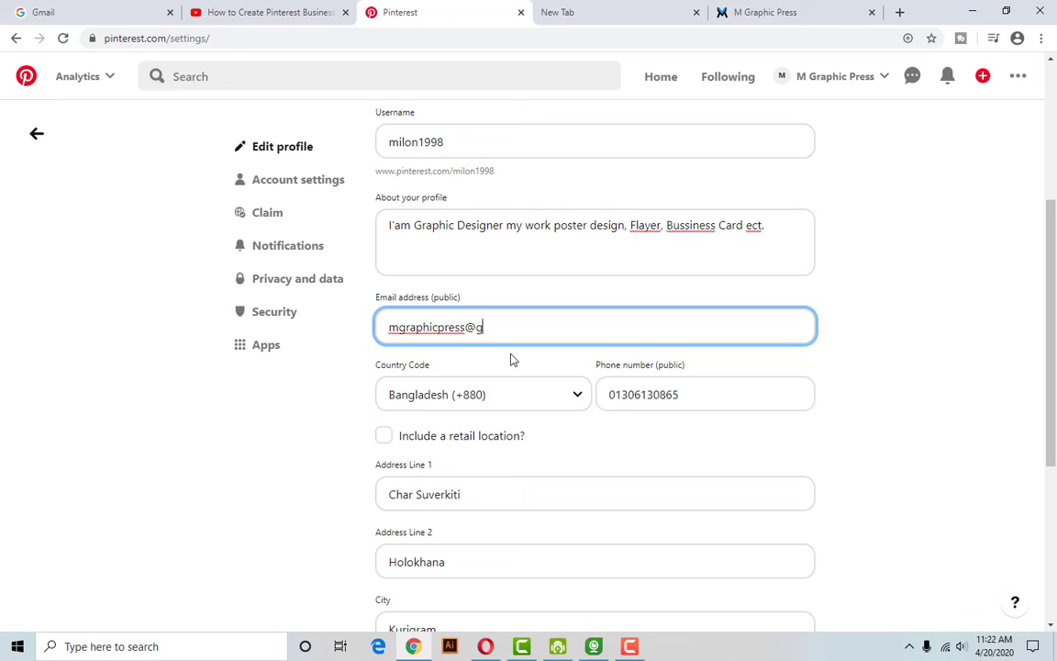
pyautogui.scroll(3, 512, 360)
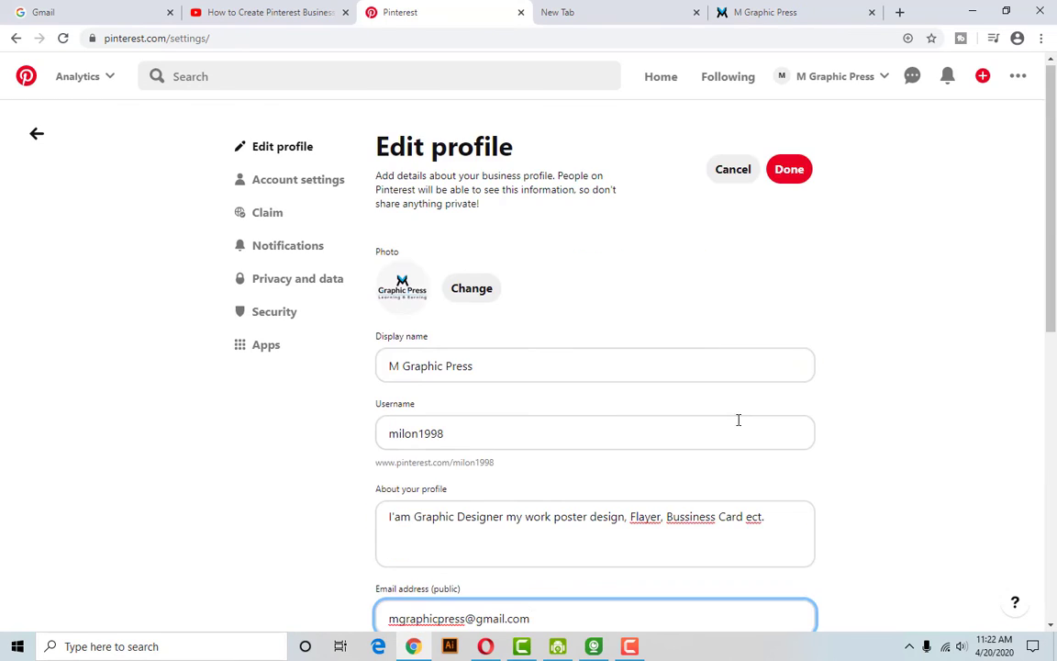
# Save the profile edits and dismiss the username-already-taken warning.
pyautogui.click(789, 174)
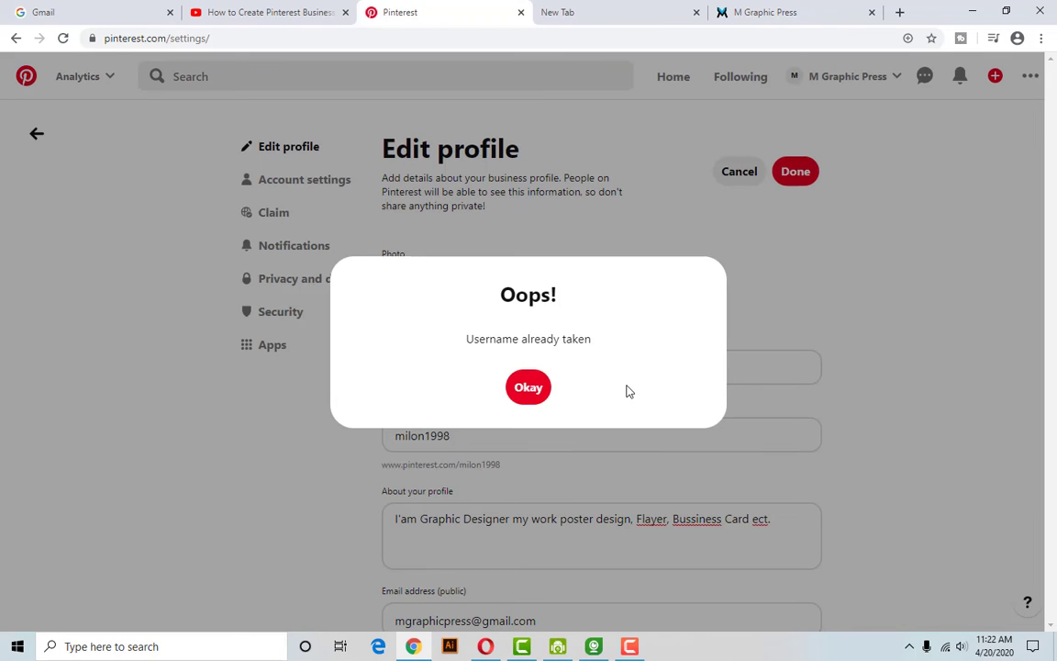
pyautogui.click(528, 387)
pyautogui.scroll(-1, 542, 418)
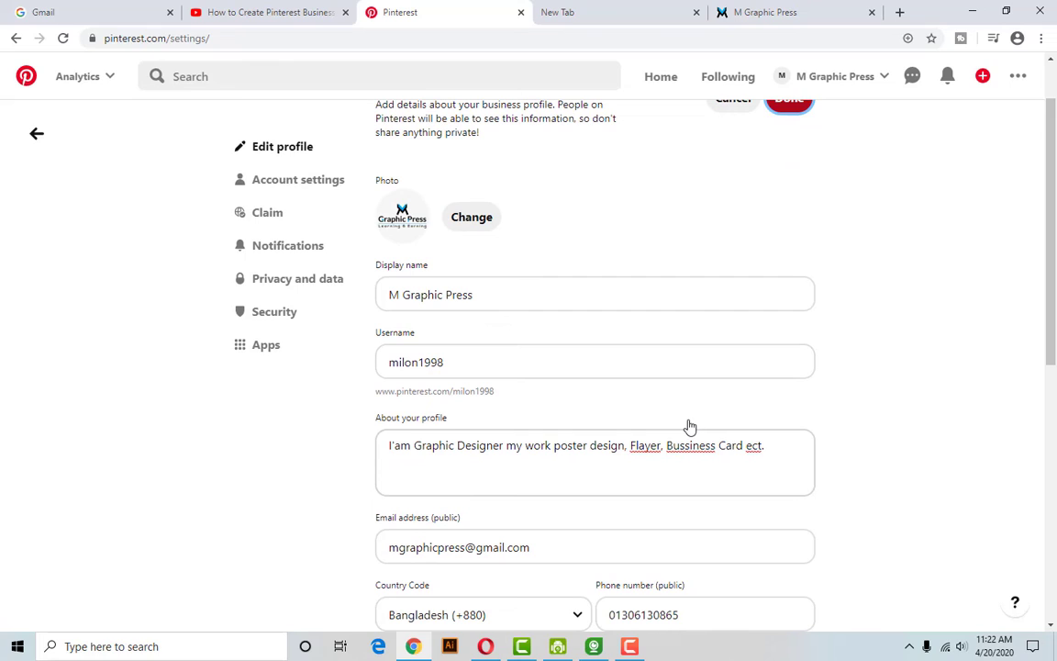
# Try another new username, save again, and dismiss the repeated taken warning.
pyautogui.click(513, 364)
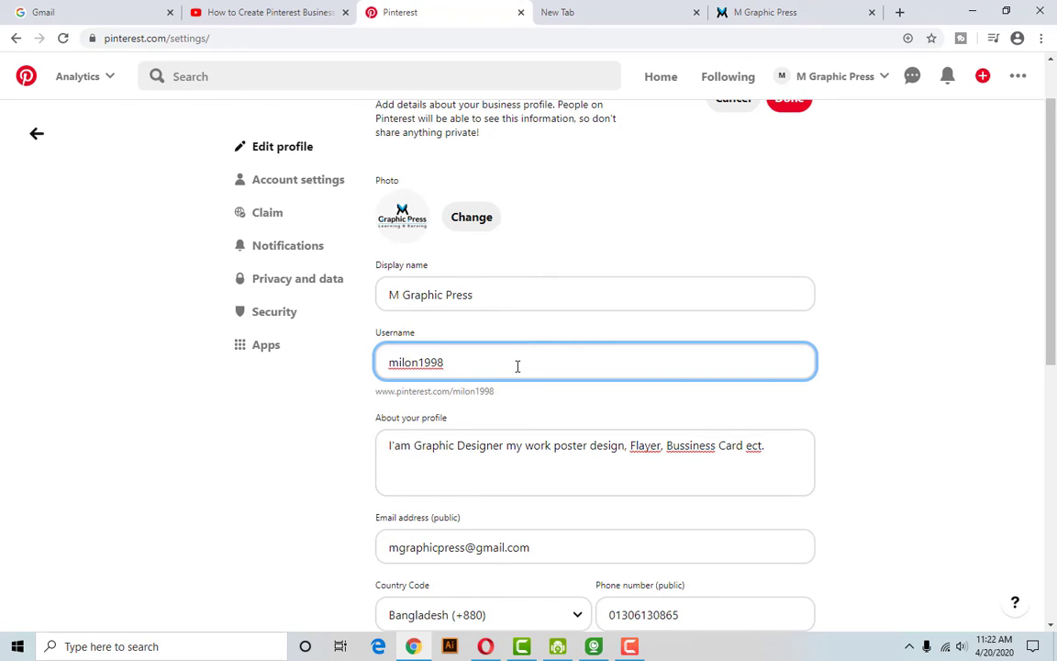
pyautogui.scroll(2, 518, 367)
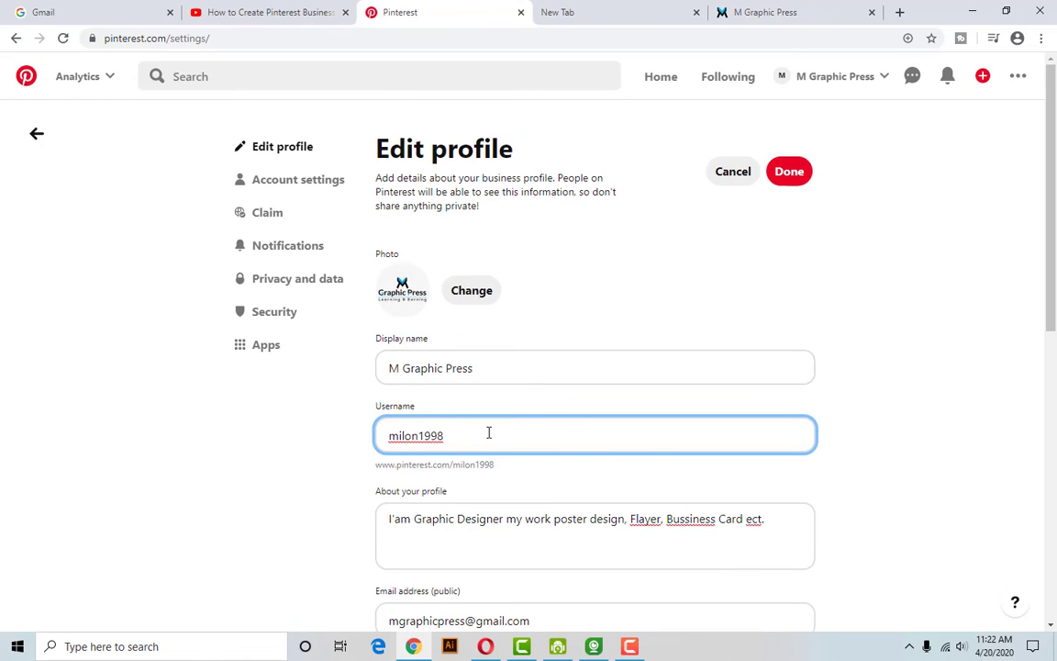
pyautogui.moveTo(488, 431); pyautogui.dragTo(337, 445)
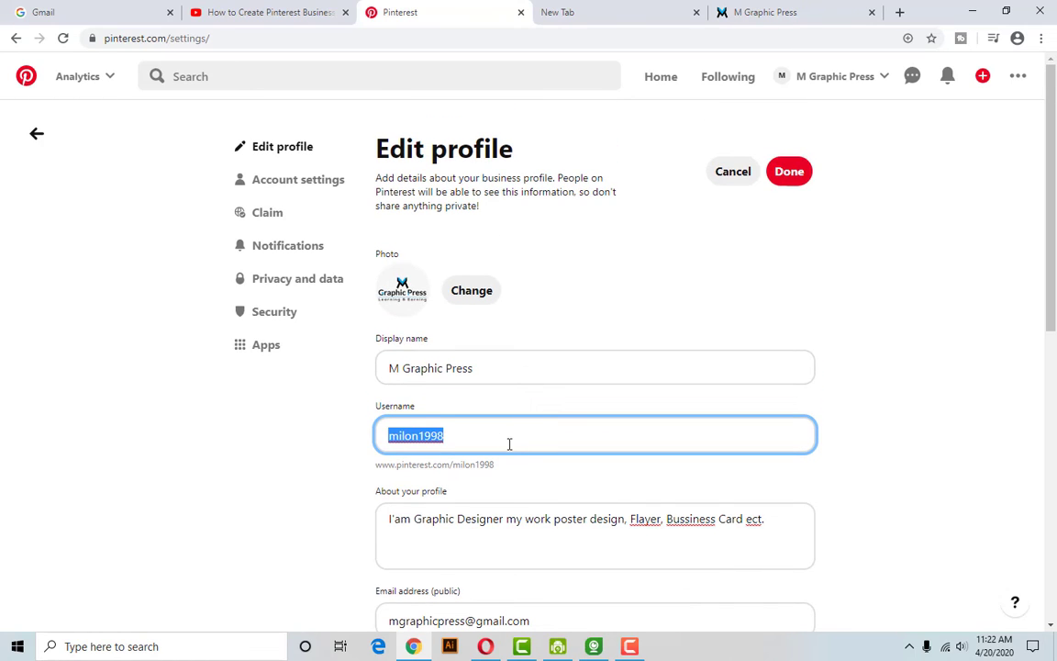
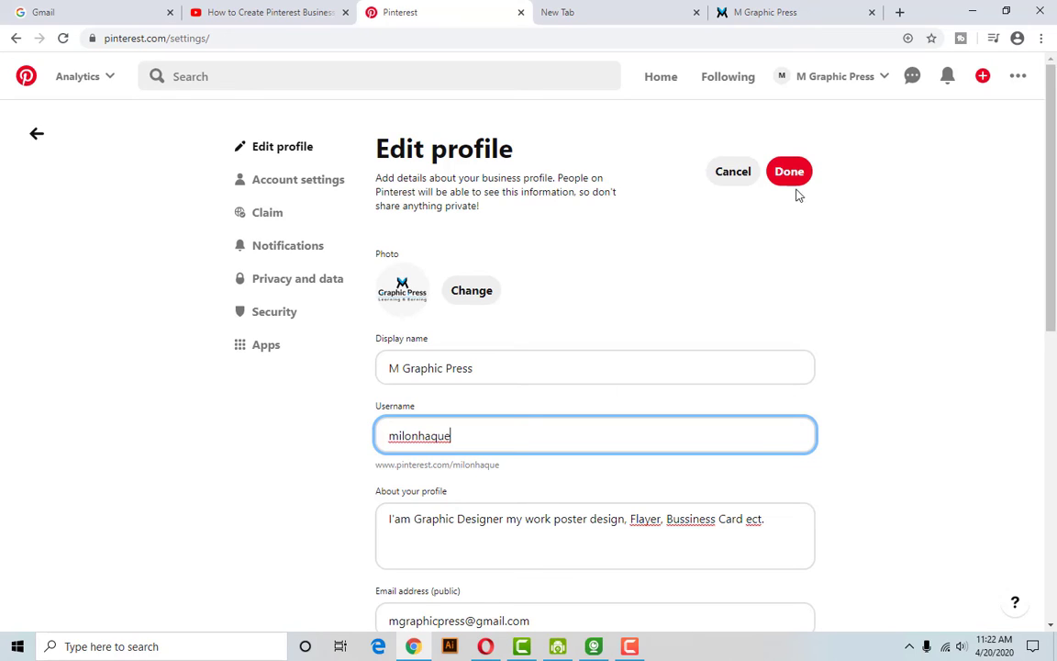
pyautogui.click(794, 183)
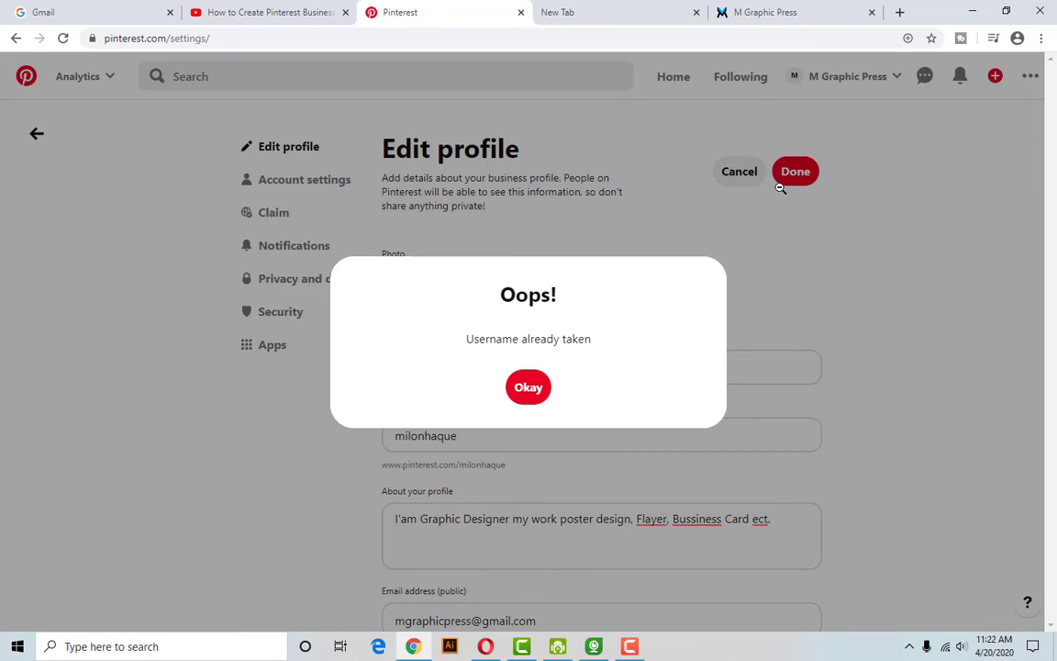
pyautogui.click(536, 393)
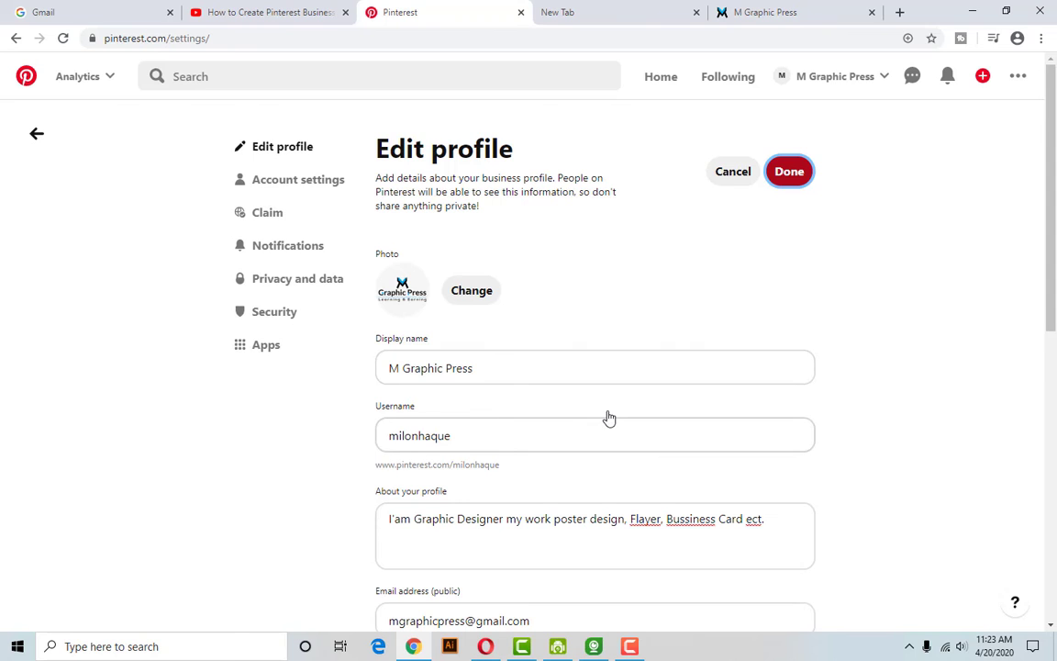
# Go back to the M Graphic Press profile page.
pyautogui.scroll(-3, 608, 415)
pyautogui.scroll(-4, 765, 429)
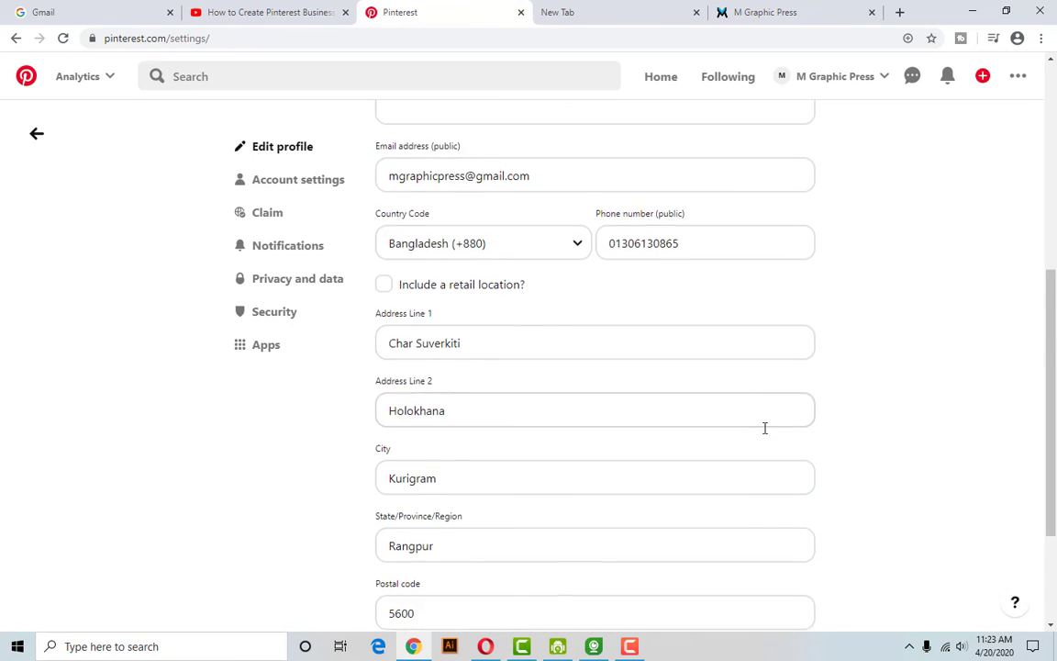
pyautogui.scroll(7, 767, 431)
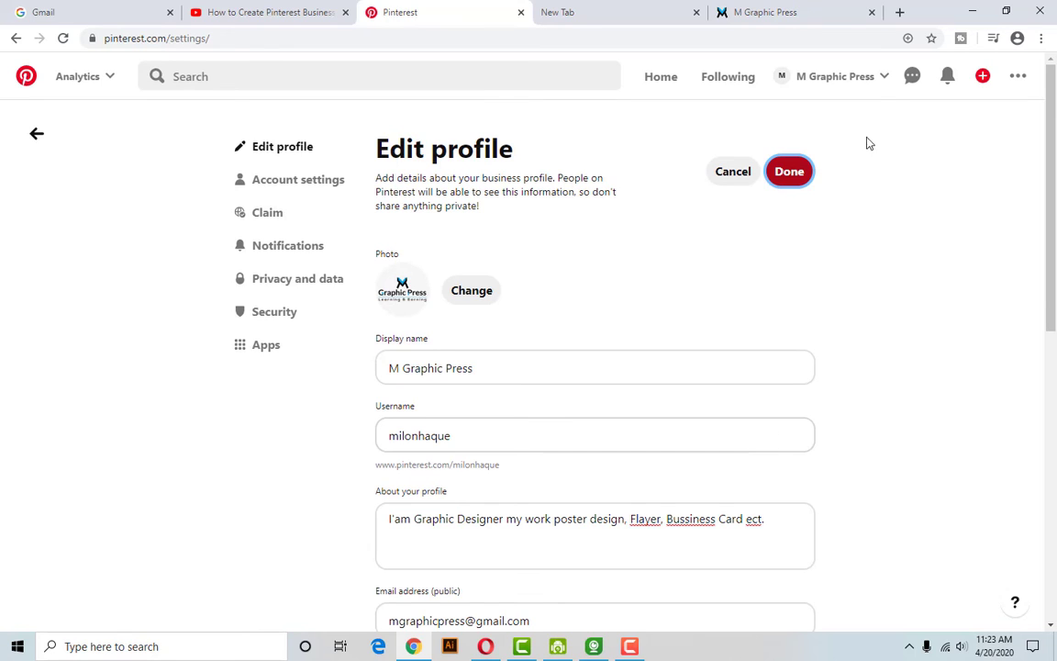
pyautogui.click(877, 78)
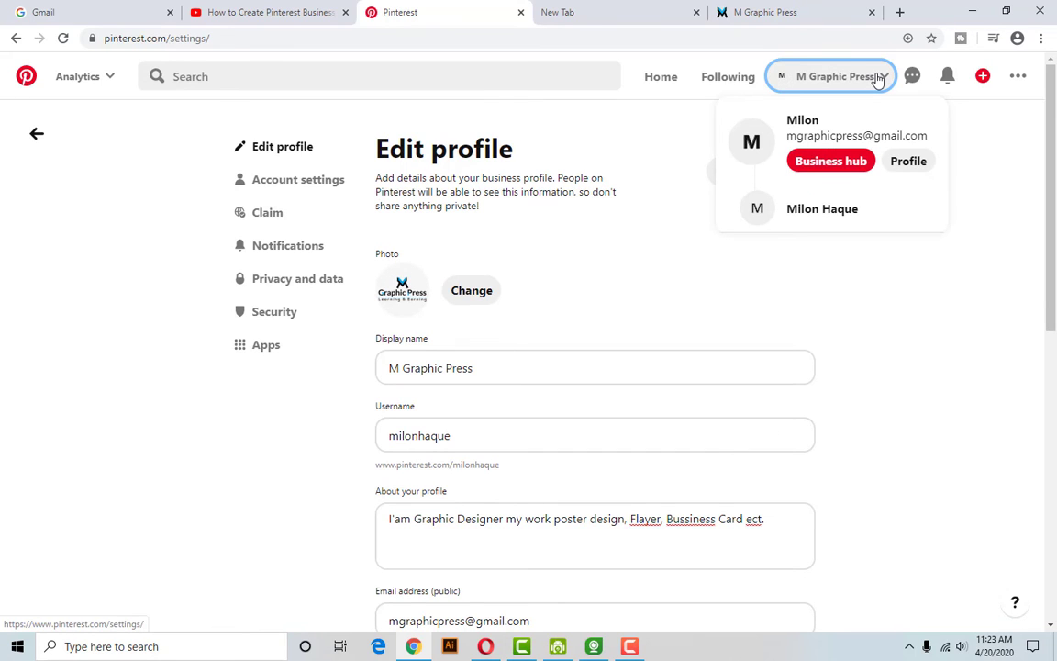
pyautogui.click(877, 78)
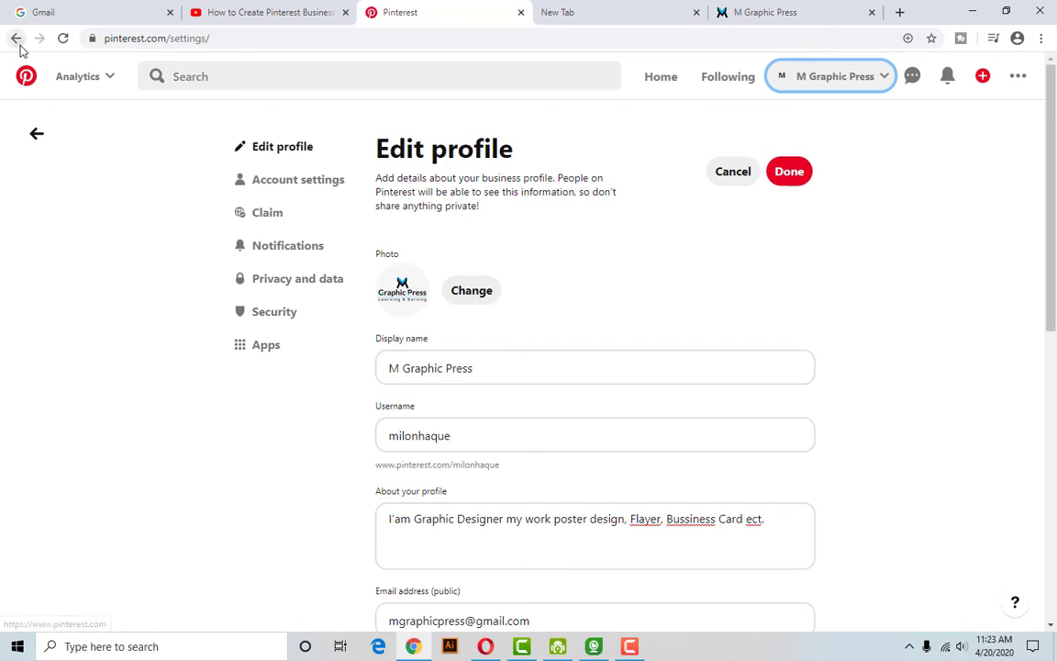
pyautogui.click(16, 38)
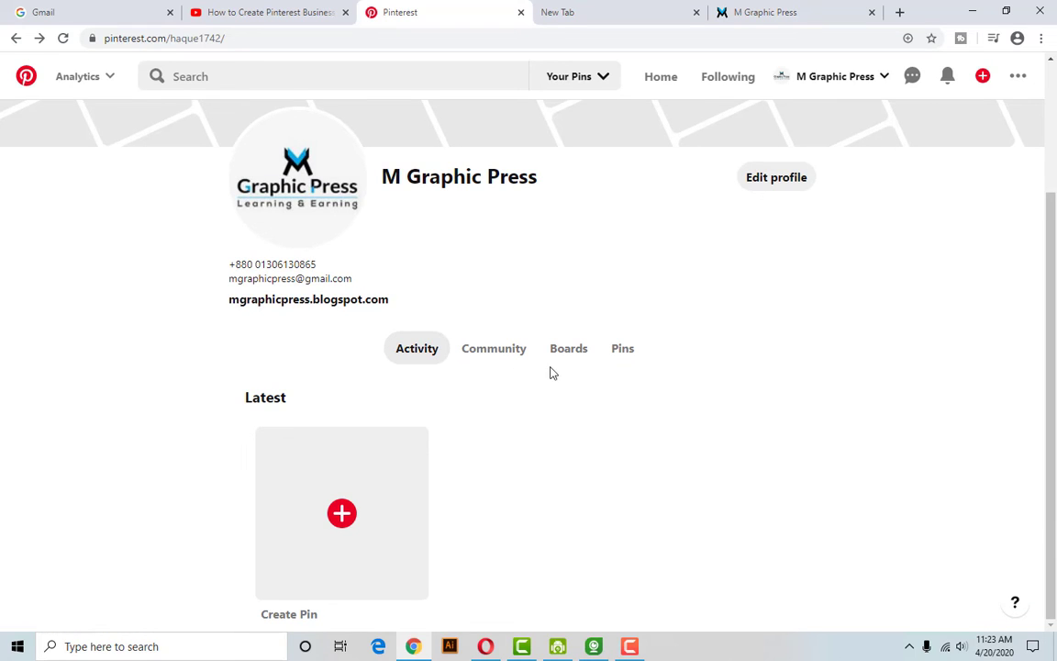
pyautogui.scroll(2, 555, 388)
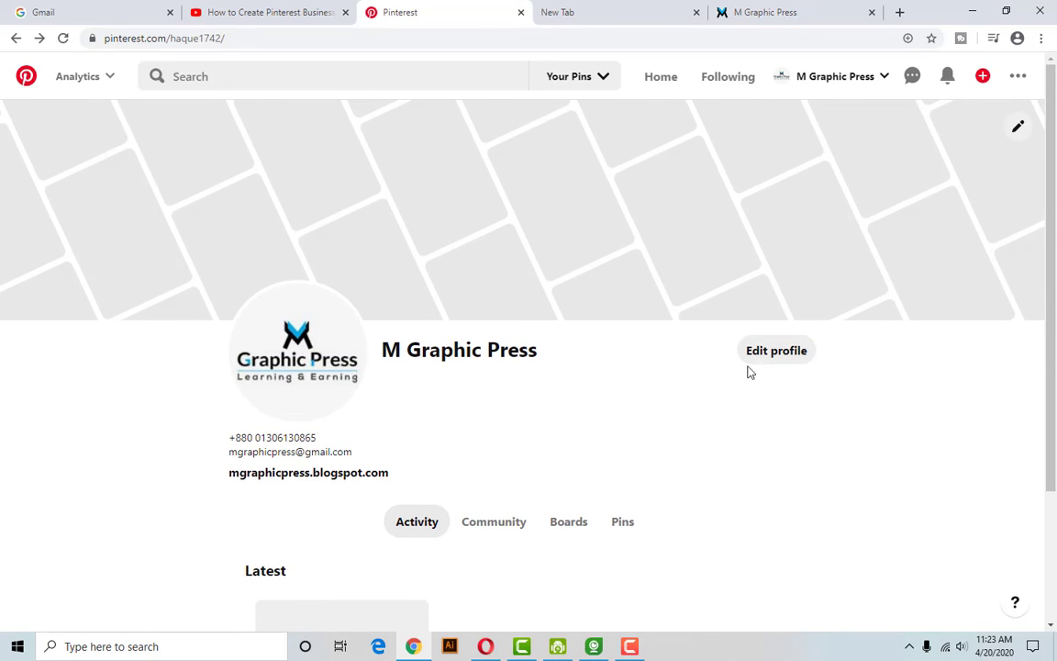
# Reopen Edit profile and review the bio, username and address fields.
pyautogui.click(771, 349)
pyautogui.scroll(-2, 559, 377)
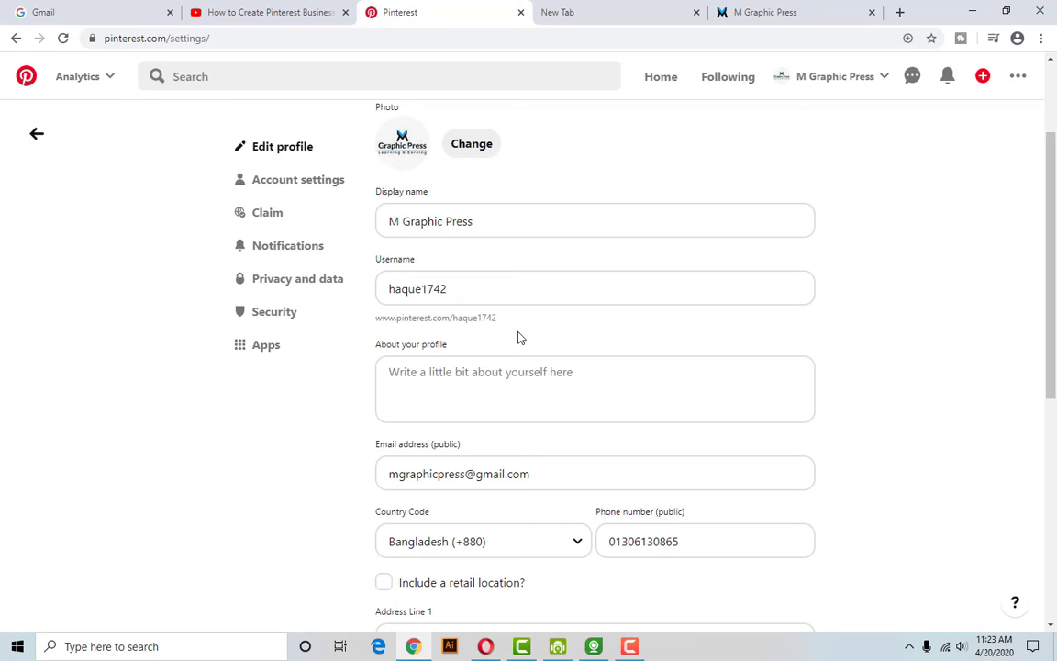
pyautogui.scroll(2, 517, 338)
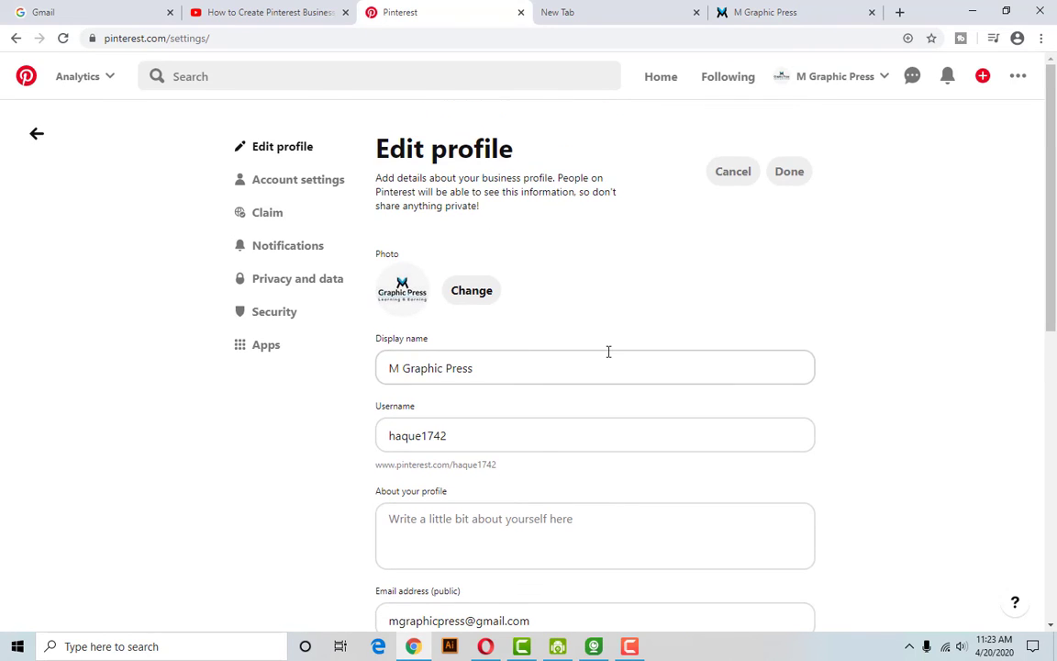
pyautogui.click(629, 646)
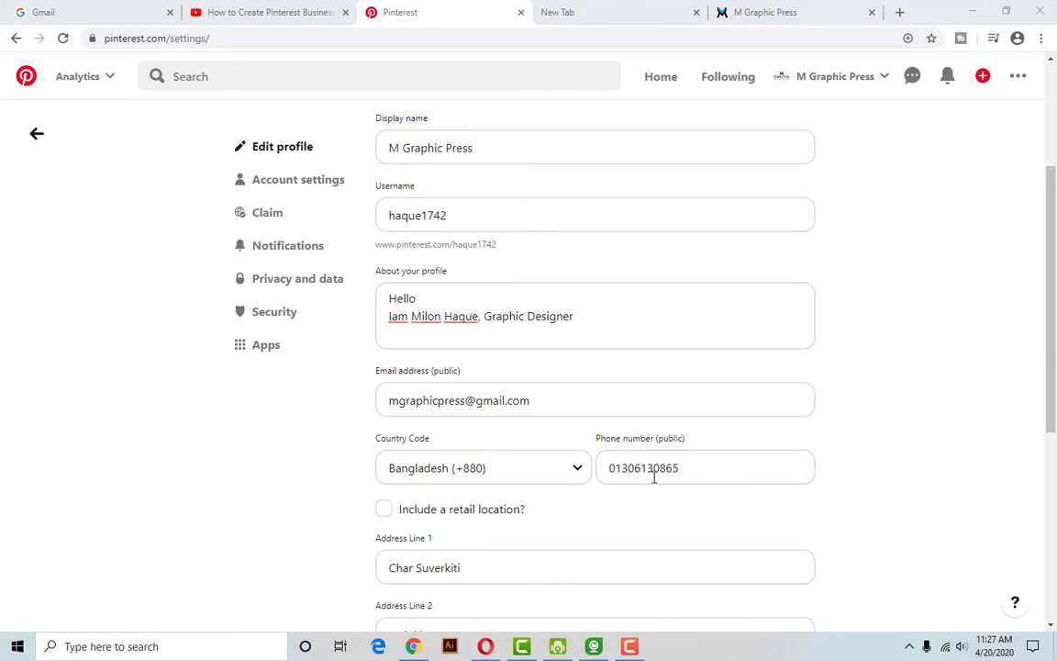
pyautogui.scroll(3, 571, 507)
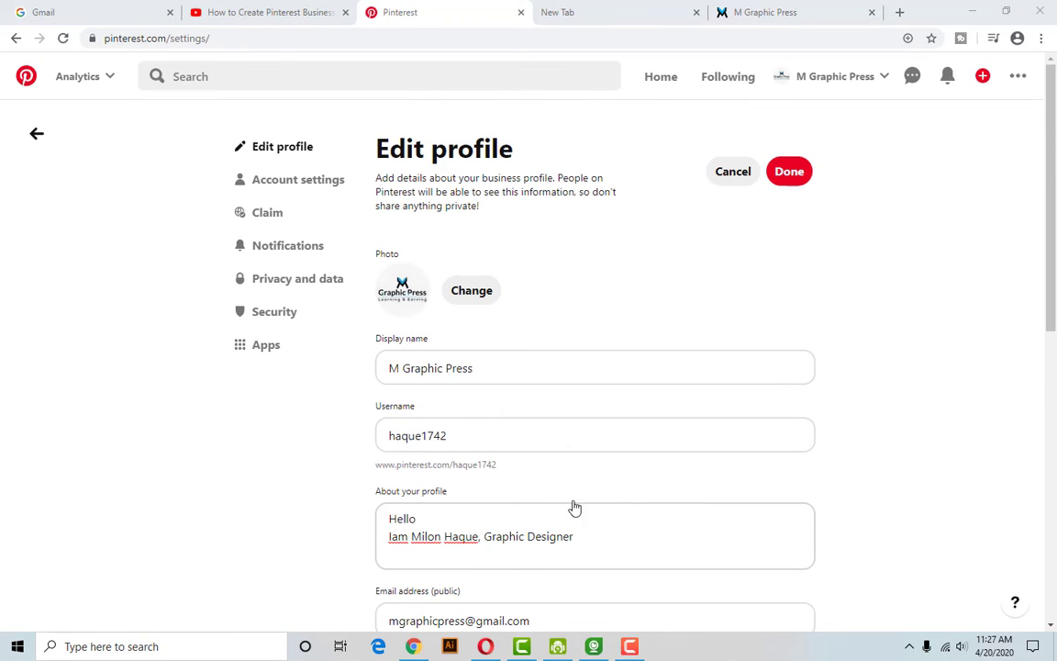
pyautogui.click(466, 439)
pyautogui.scroll(-3, 517, 360)
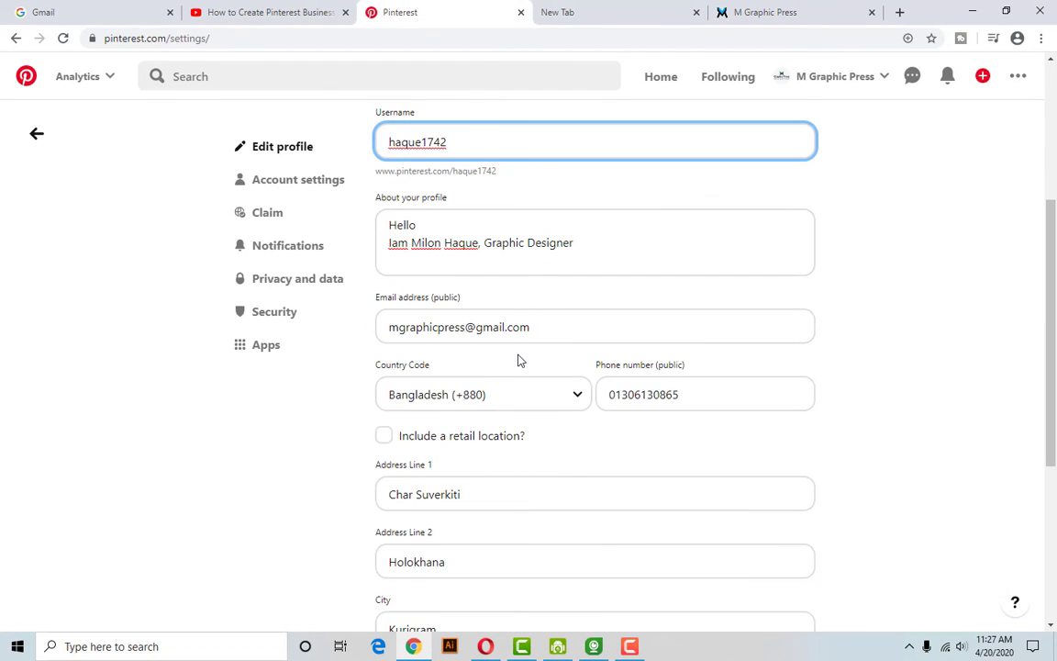
pyautogui.scroll(-4, 474, 385)
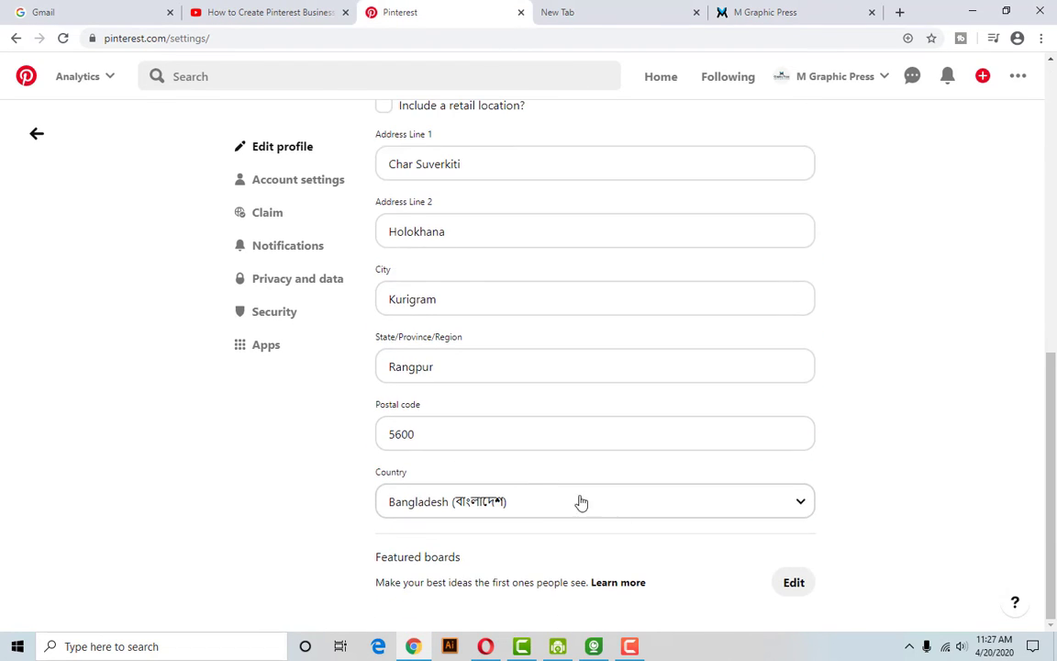
pyautogui.scroll(7, 588, 502)
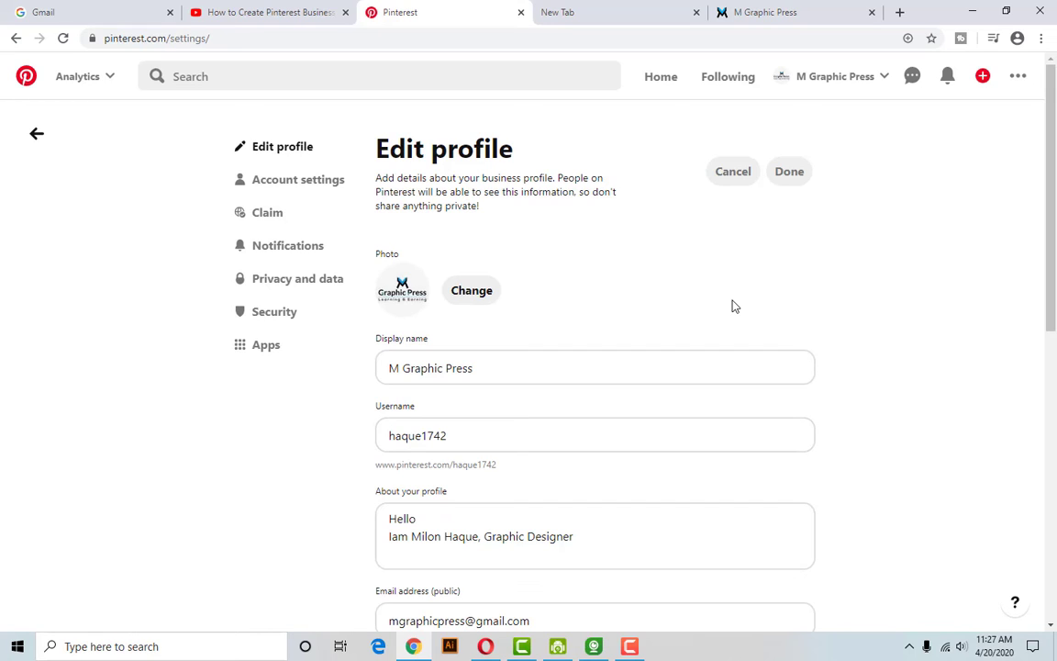
pyautogui.click(828, 83)
# Open the M Graphic Press Business hub and review its zero viewers, followers and impressions.
pyautogui.click(831, 161)
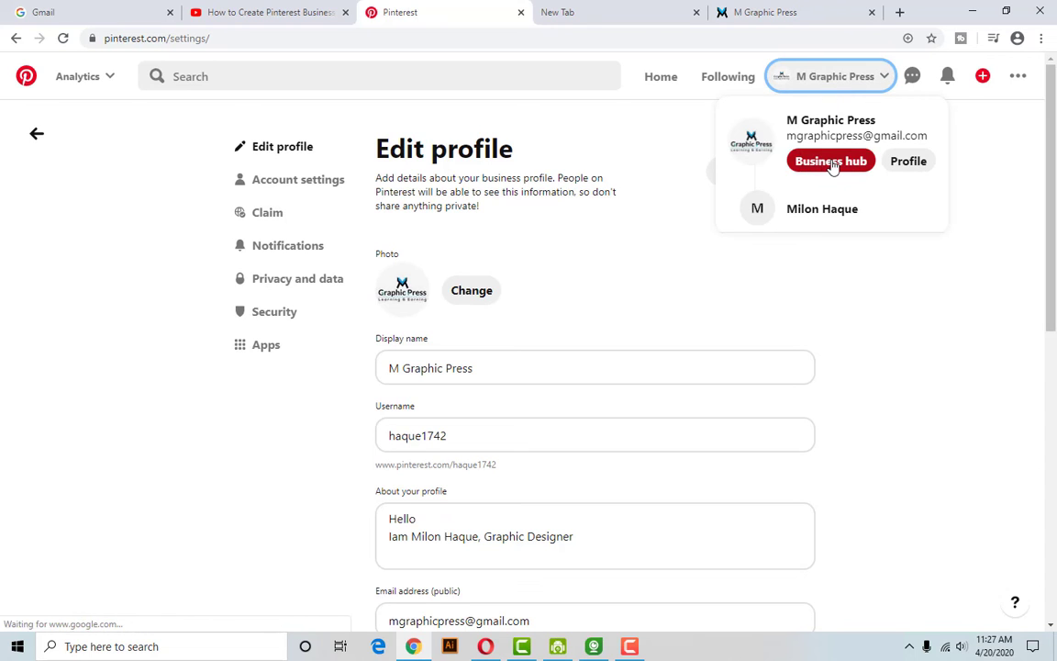
pyautogui.click(830, 162)
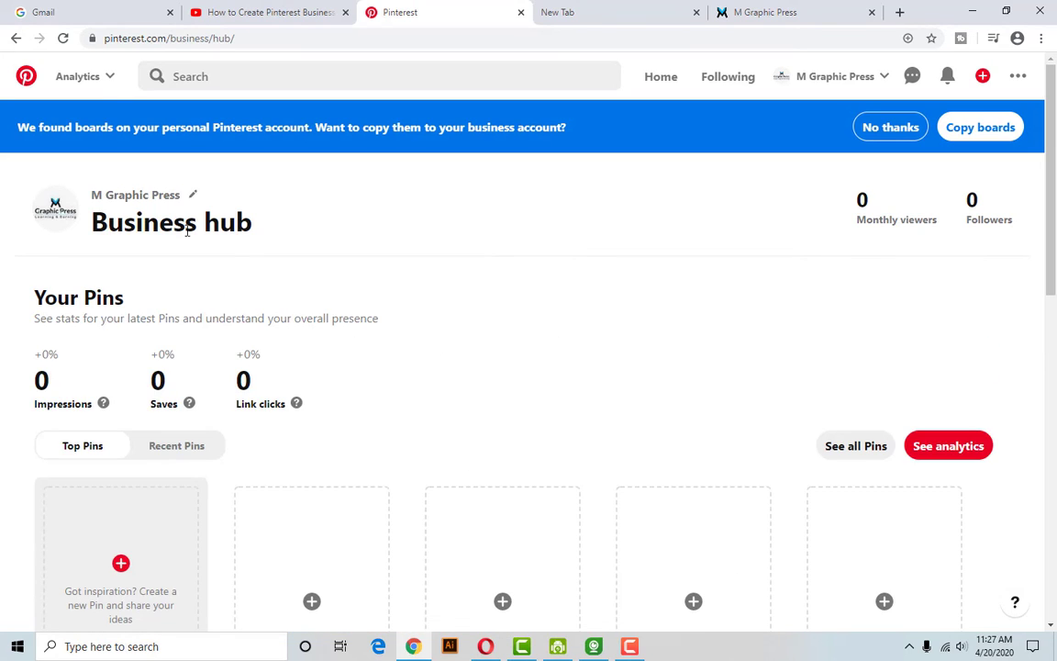
pyautogui.scroll(-2, 109, 497)
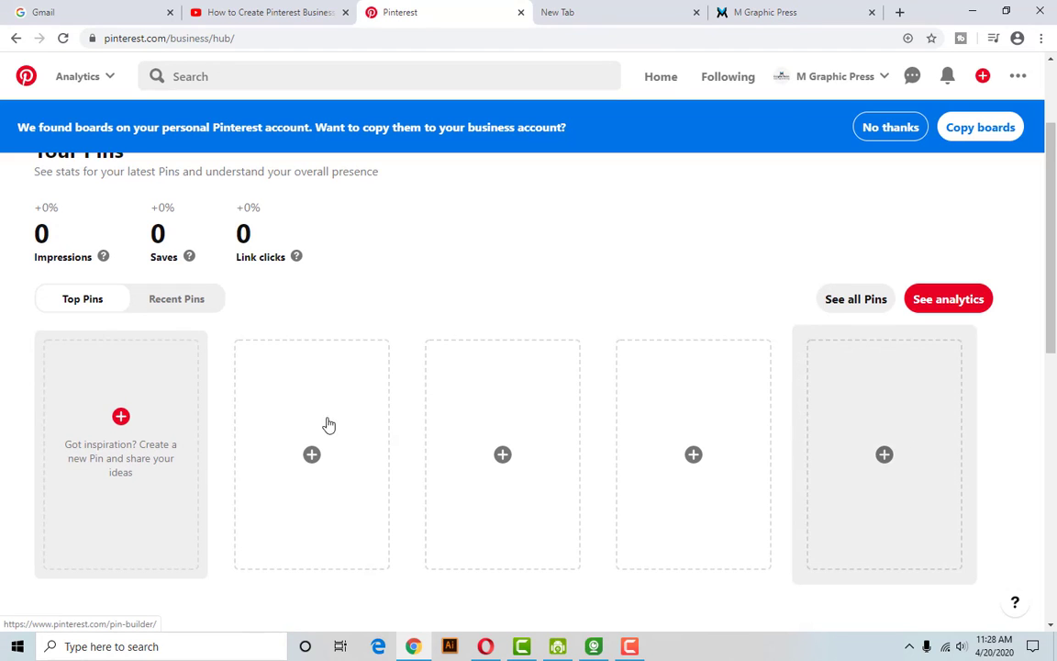
pyautogui.scroll(2, 798, 402)
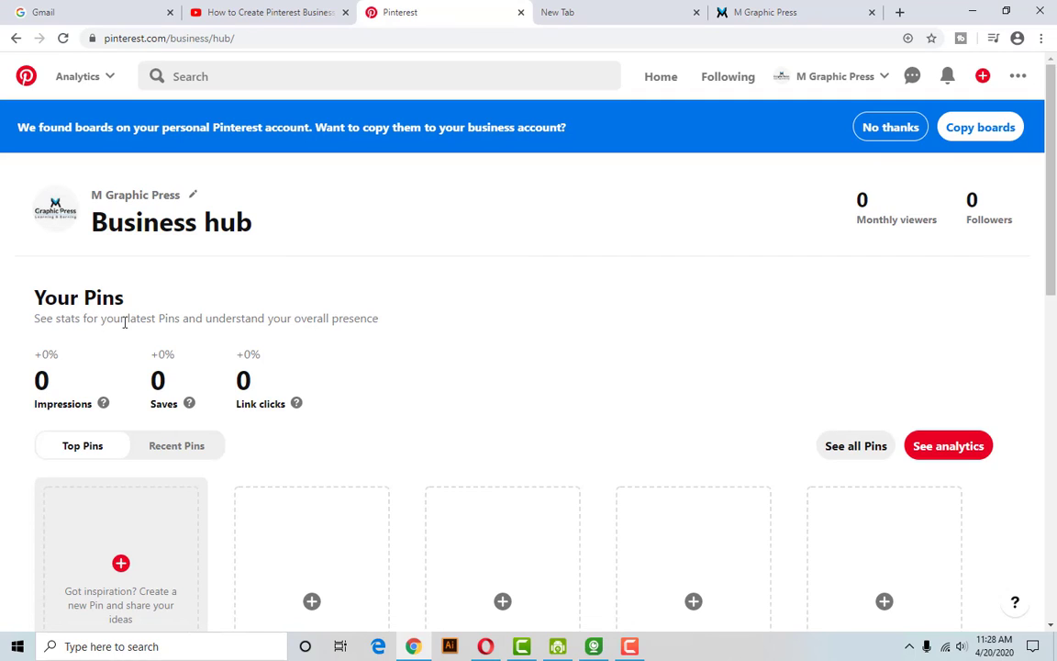
pyautogui.click(79, 89)
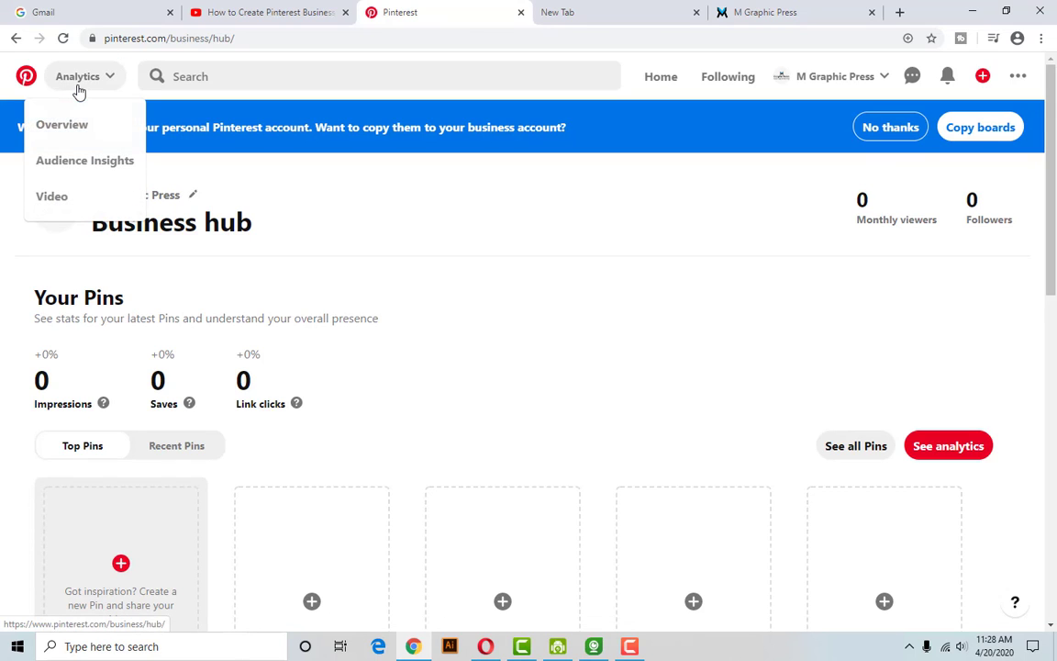
# Open the Analytics Overview report and scroll through it.
pyautogui.click(75, 124)
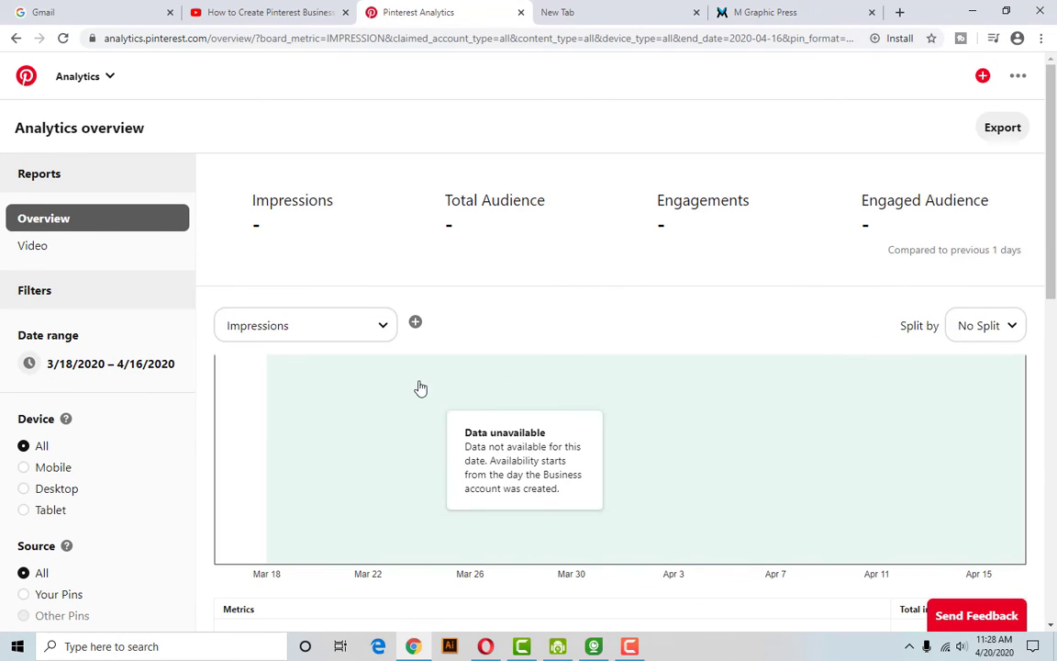
pyautogui.scroll(-5, 475, 443)
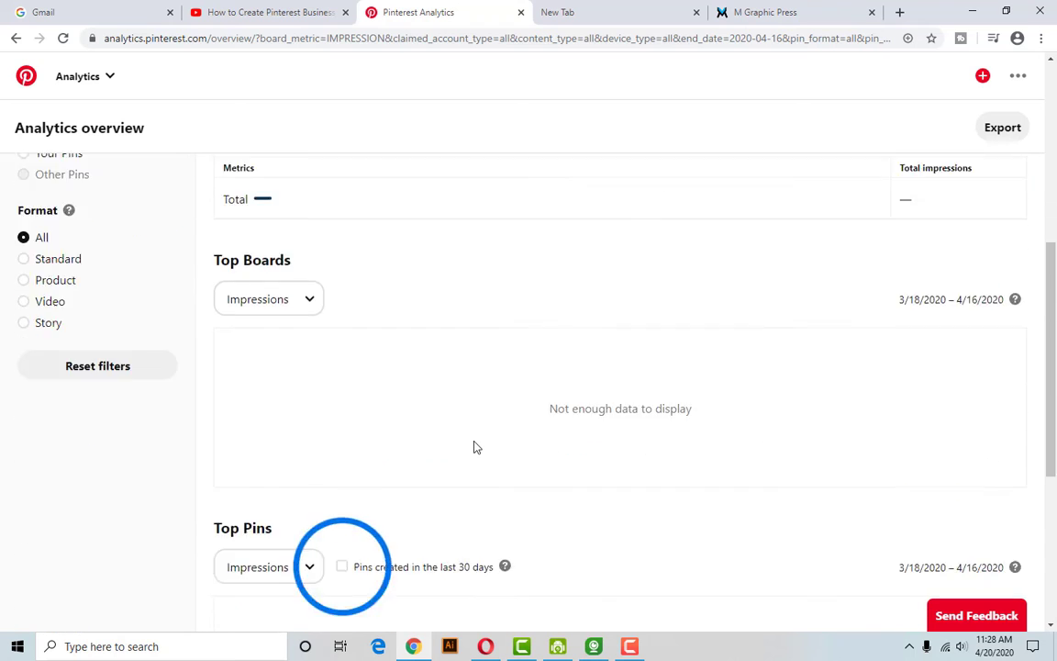
pyautogui.scroll(-4, 474, 447)
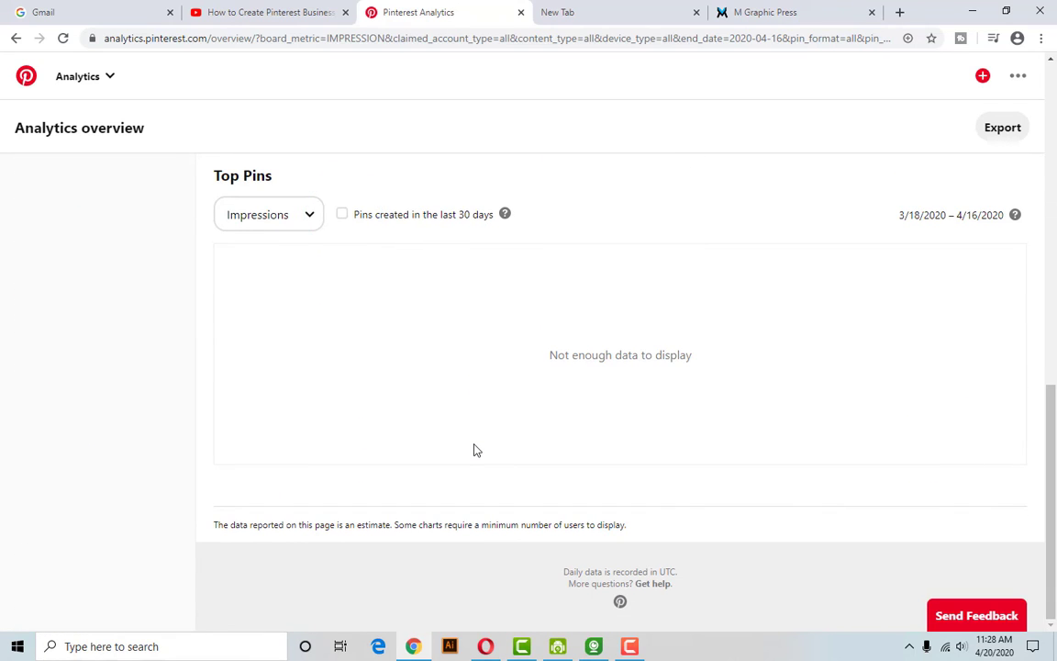
pyautogui.scroll(4, 470, 466)
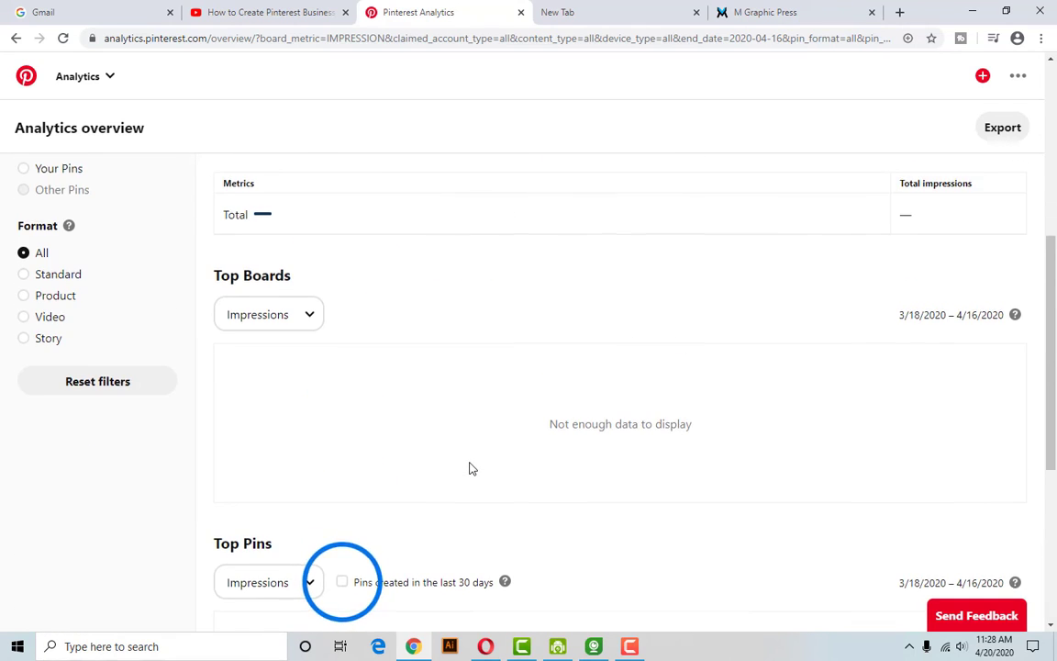
pyautogui.scroll(3, 469, 468)
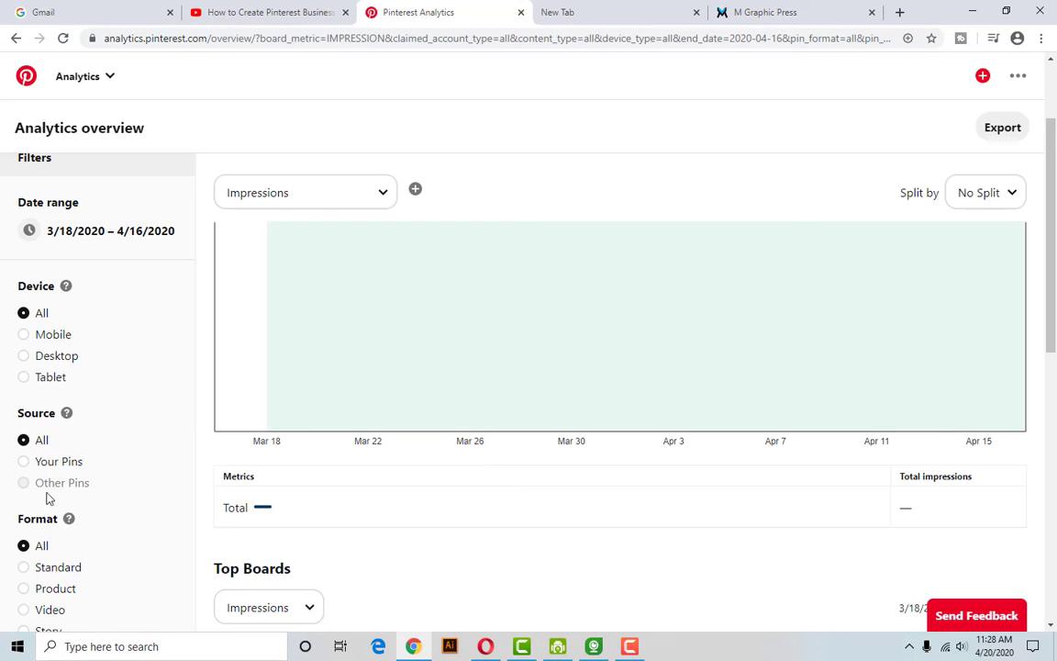
pyautogui.scroll(-3, 229, 468)
pyautogui.scroll(-3, 468, 463)
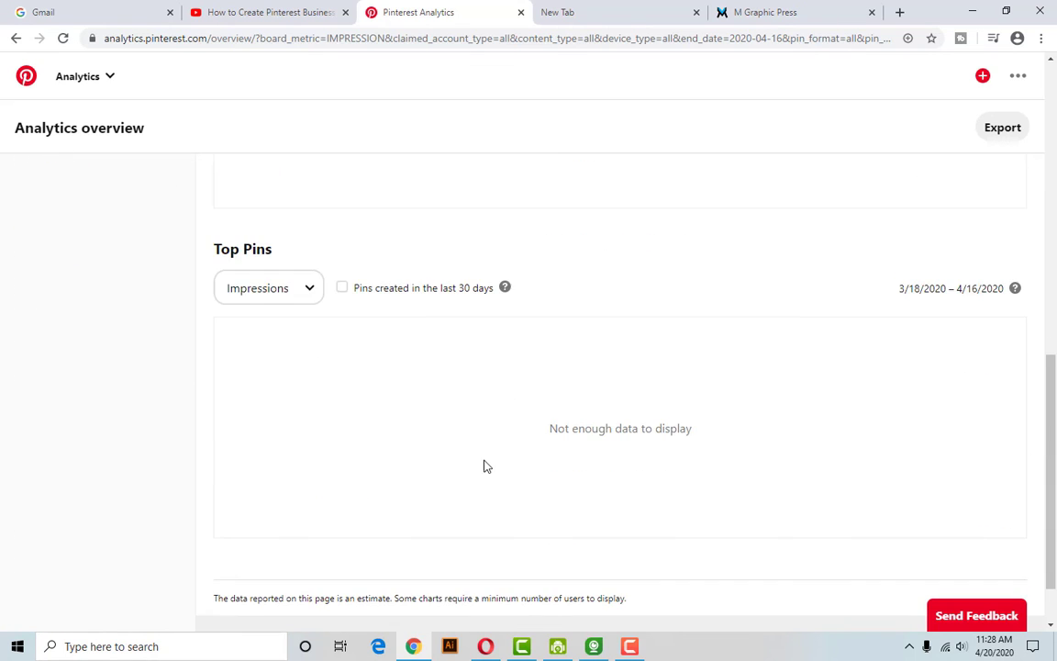
pyautogui.scroll(8, 484, 477)
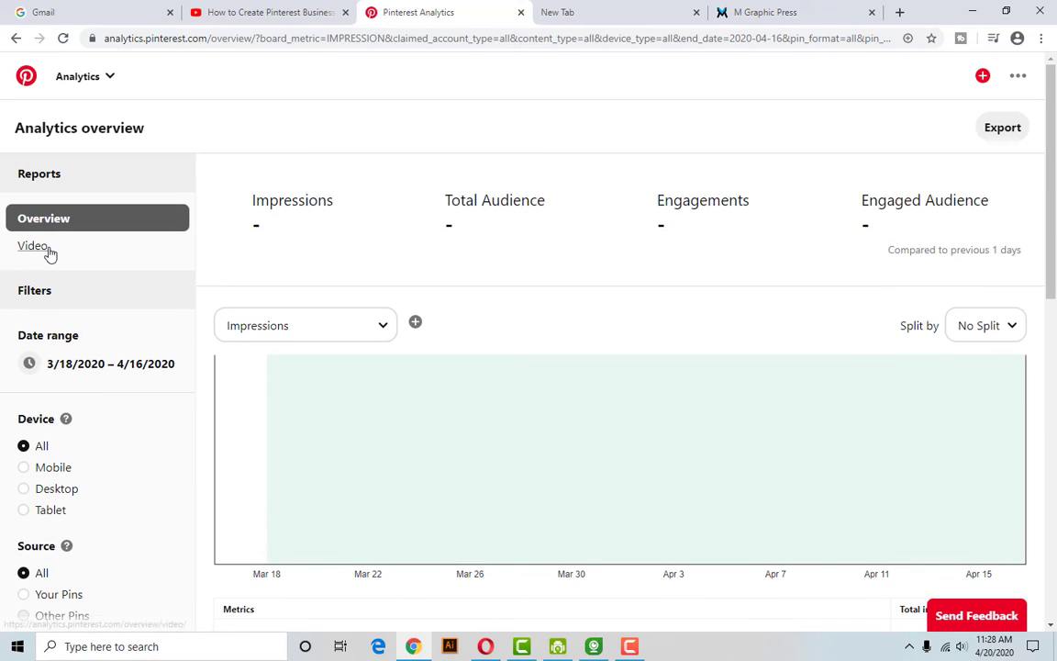
# Switch to the Video report for 3/20/2020 – 4/18/2020 and review its empty metrics.
pyautogui.click(45, 248)
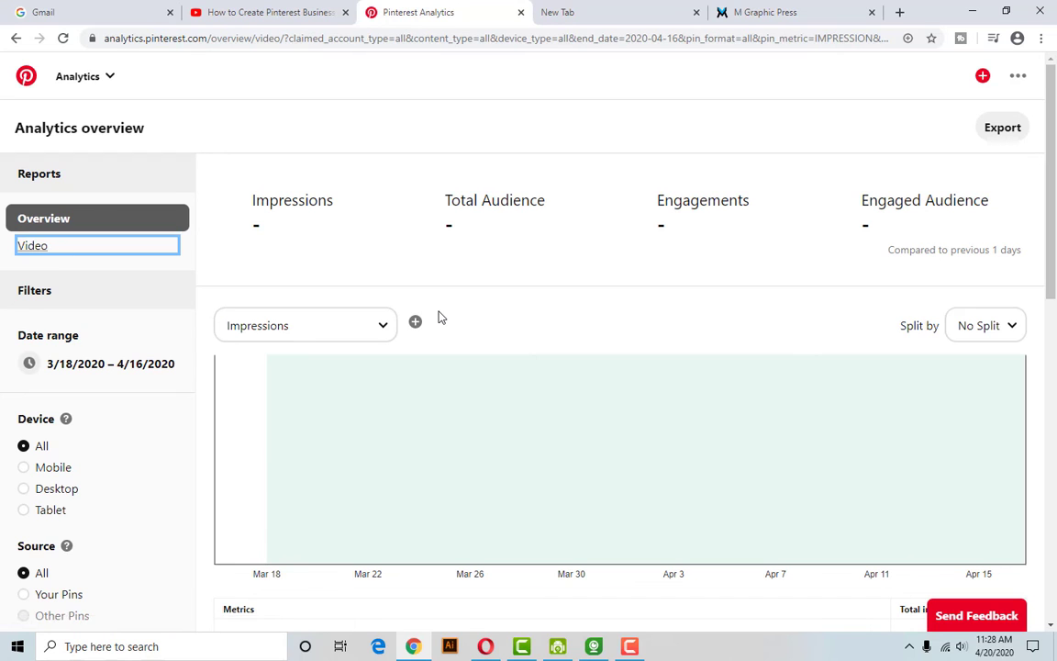
pyautogui.scroll(-3, 549, 357)
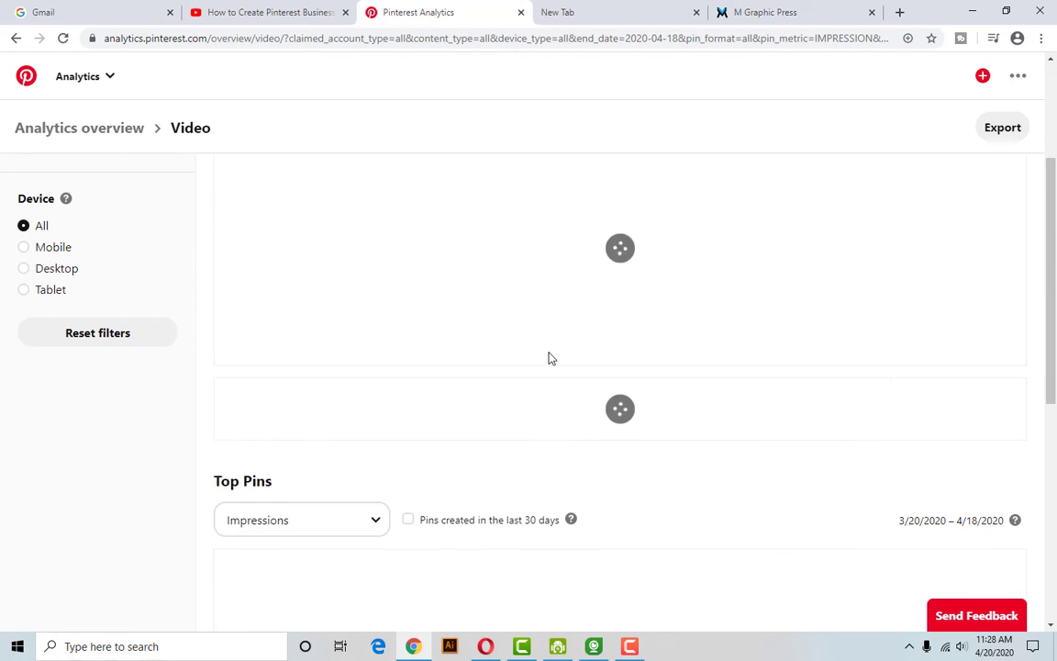
pyautogui.scroll(-4, 561, 445)
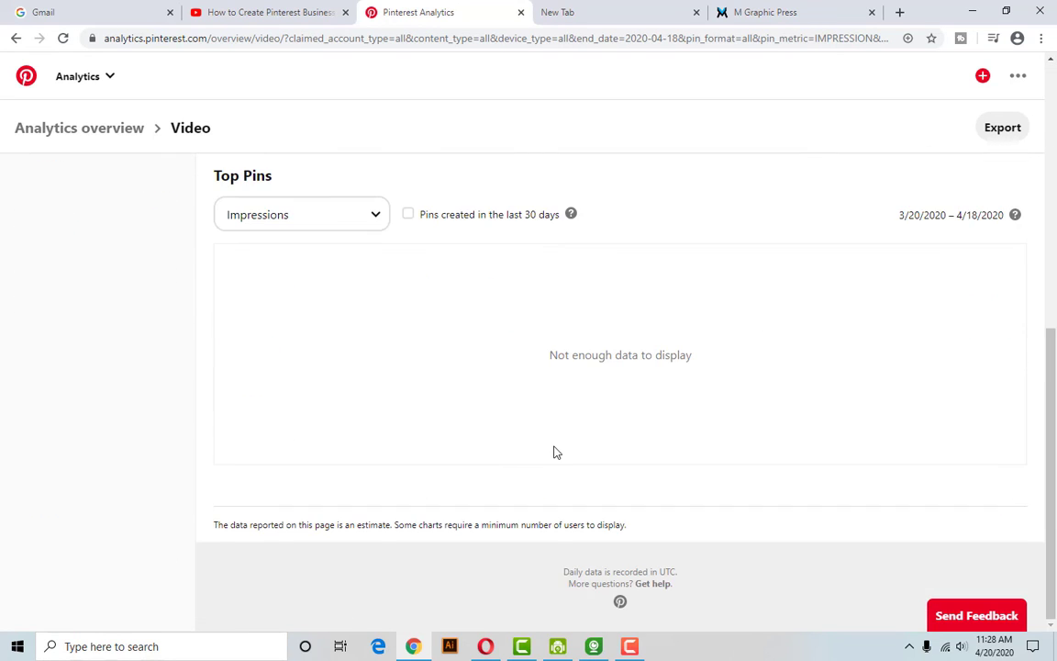
pyautogui.scroll(6, 553, 451)
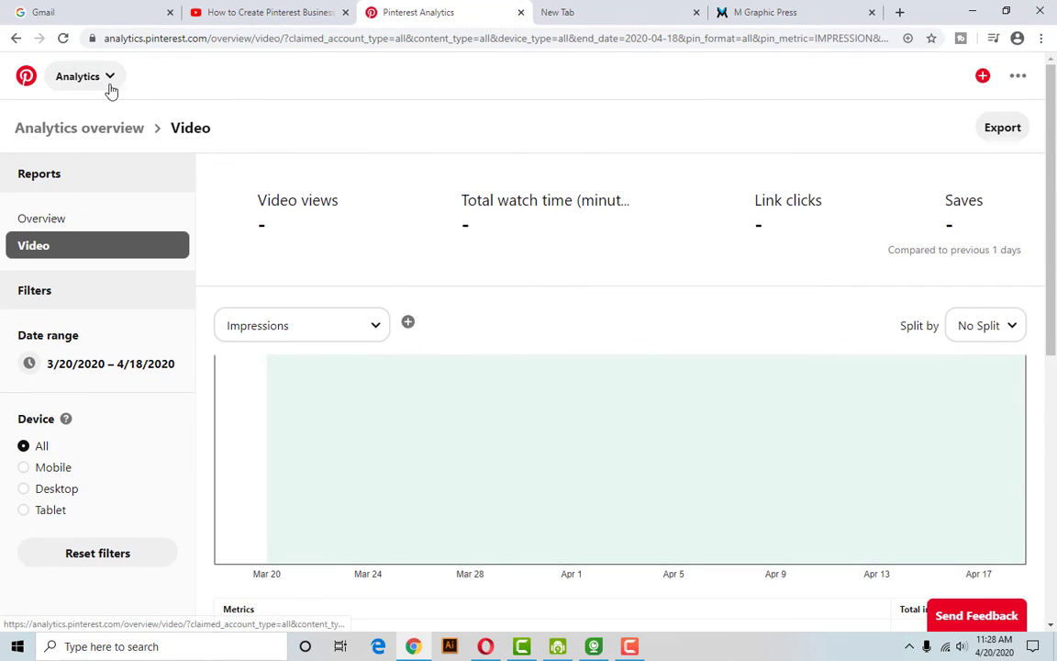
pyautogui.click(1020, 77)
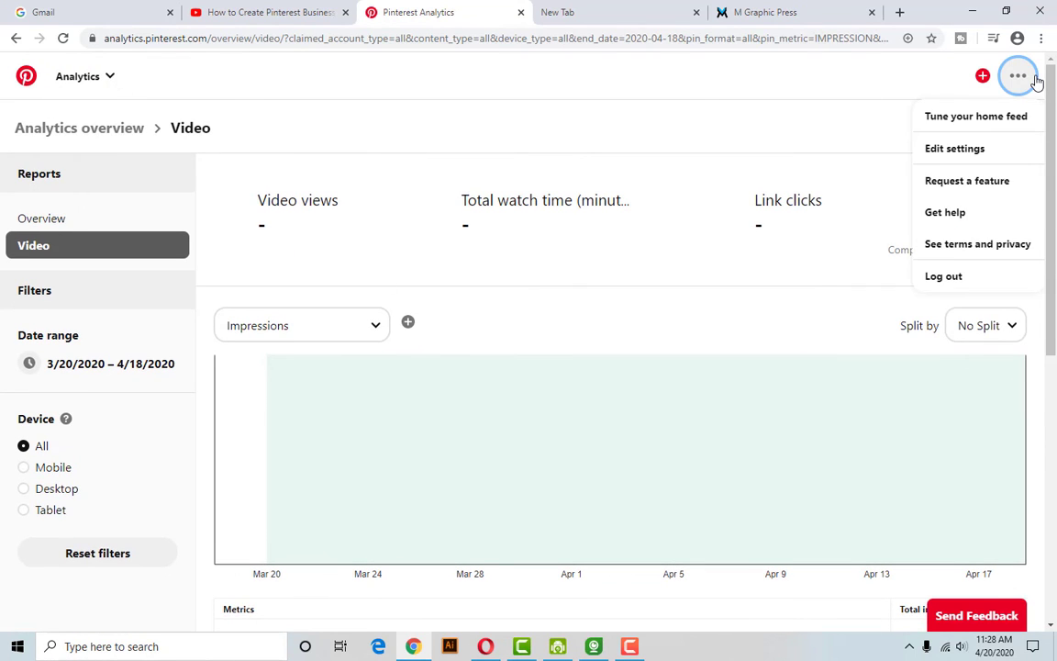
# Review Edit profile and Account settings, then view the public M Graphic Press profile.
pyautogui.click(1005, 151)
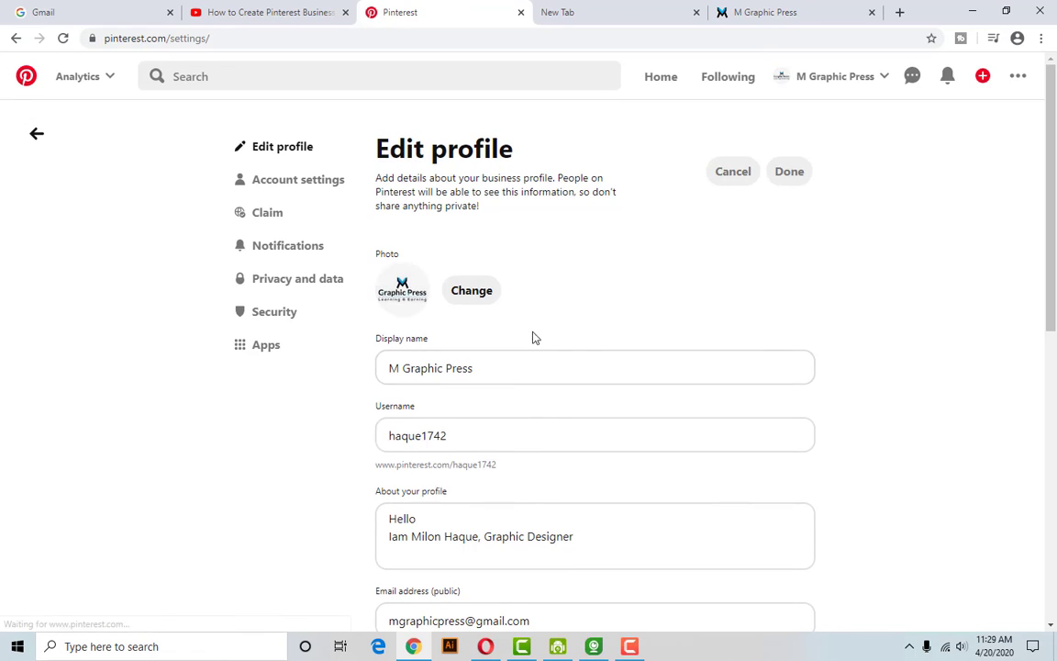
pyautogui.scroll(-7, 472, 344)
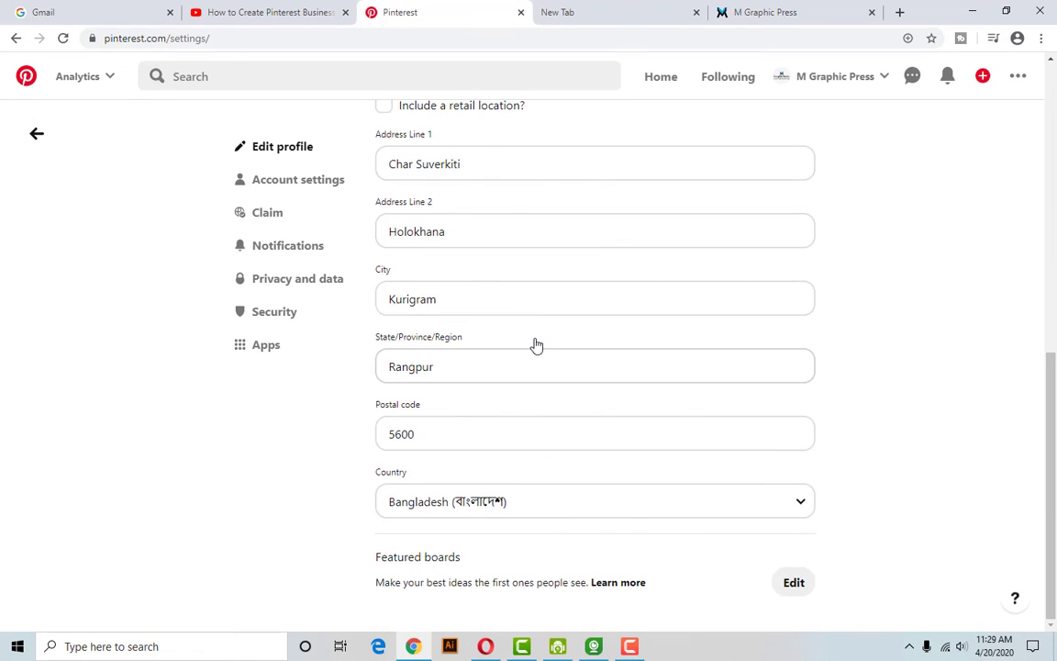
pyautogui.scroll(7, 533, 344)
pyautogui.click(286, 182)
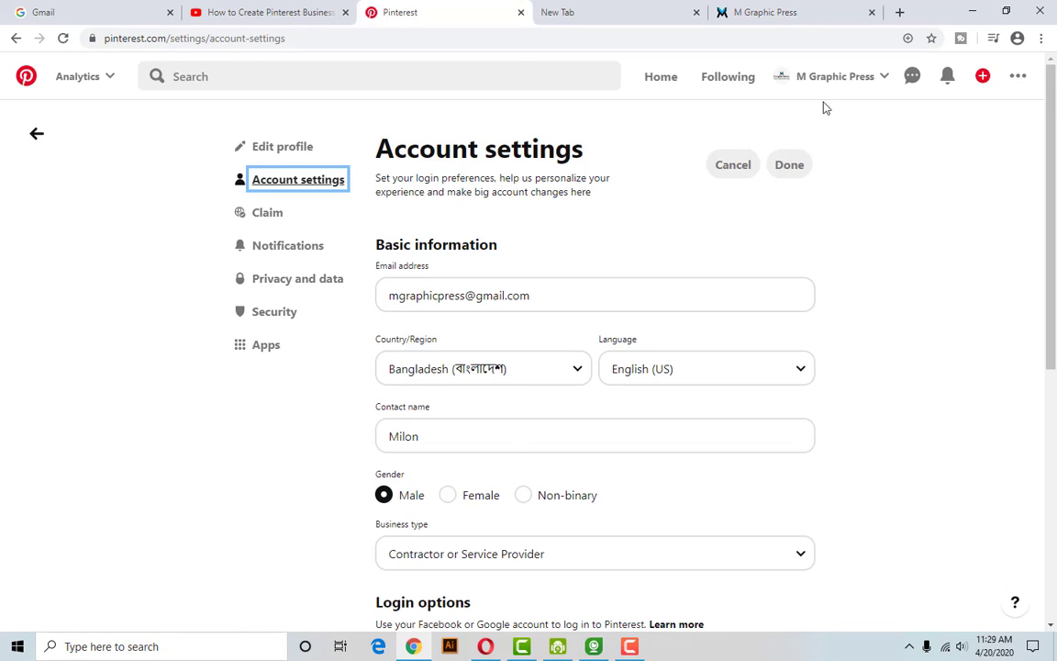
pyautogui.click(887, 79)
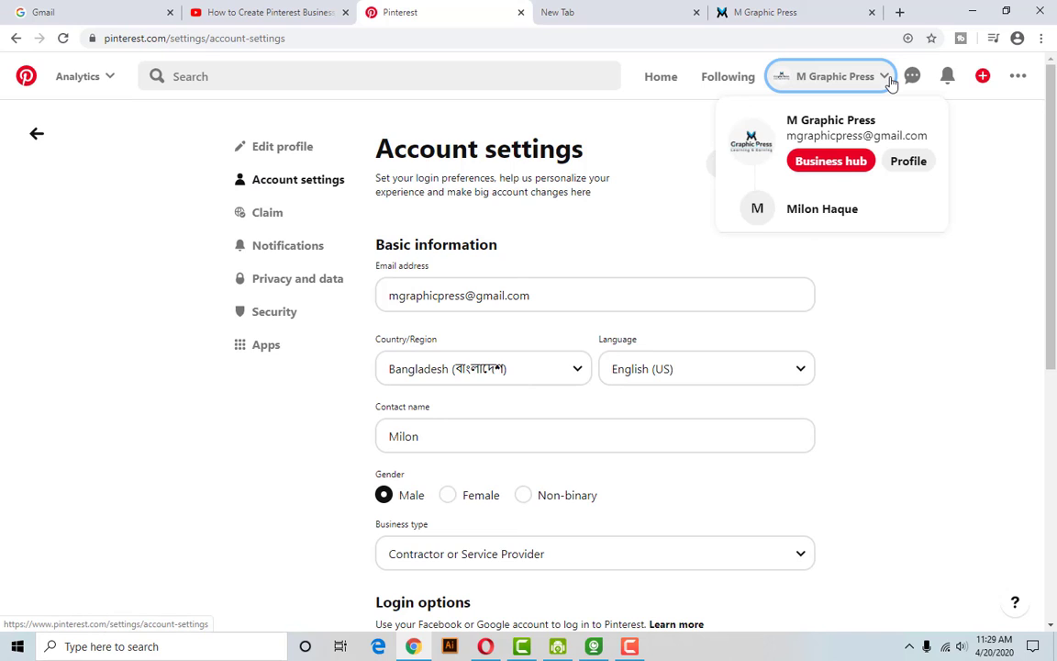
pyautogui.click(908, 160)
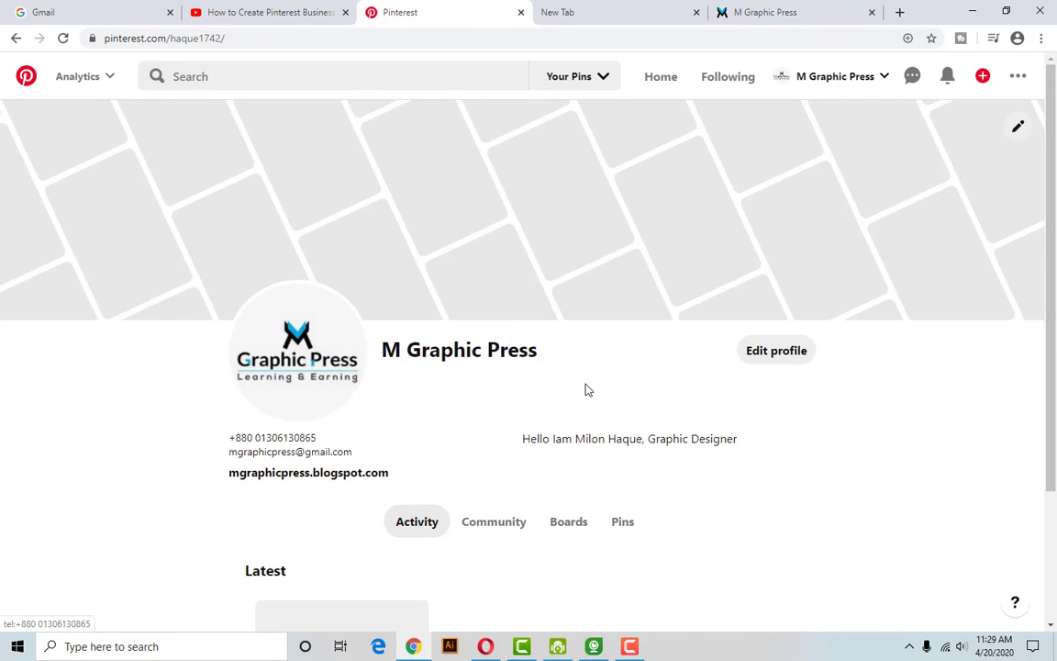
# Browse the profile's Community, Boards, Pins and Activity tabs, then minimize Chrome and Opera.
pyautogui.scroll(-2, 606, 396)
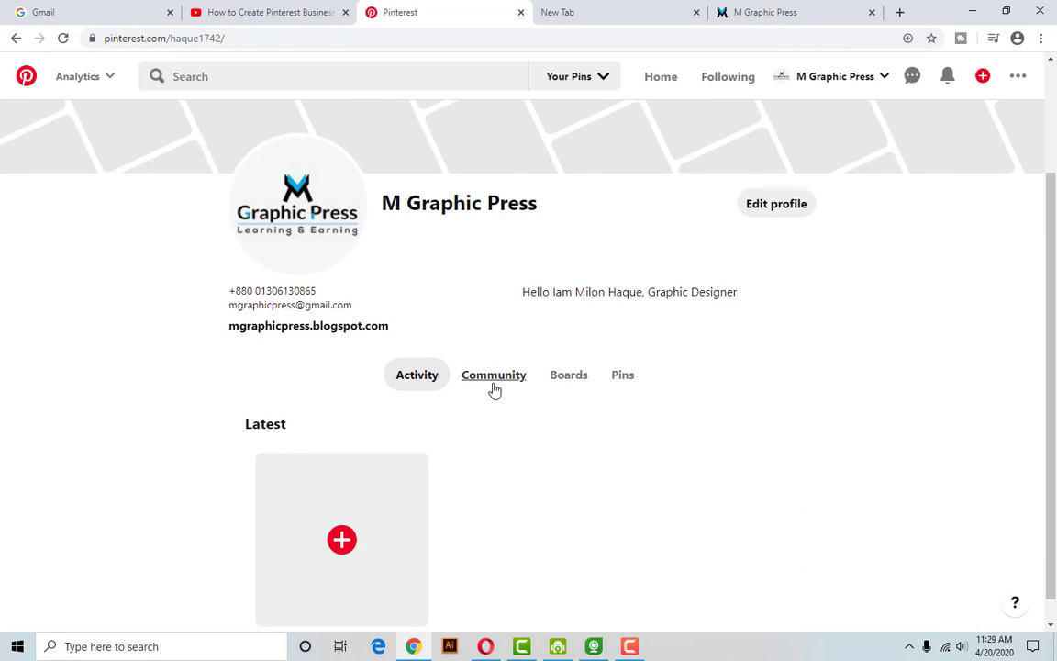
pyautogui.click(492, 385)
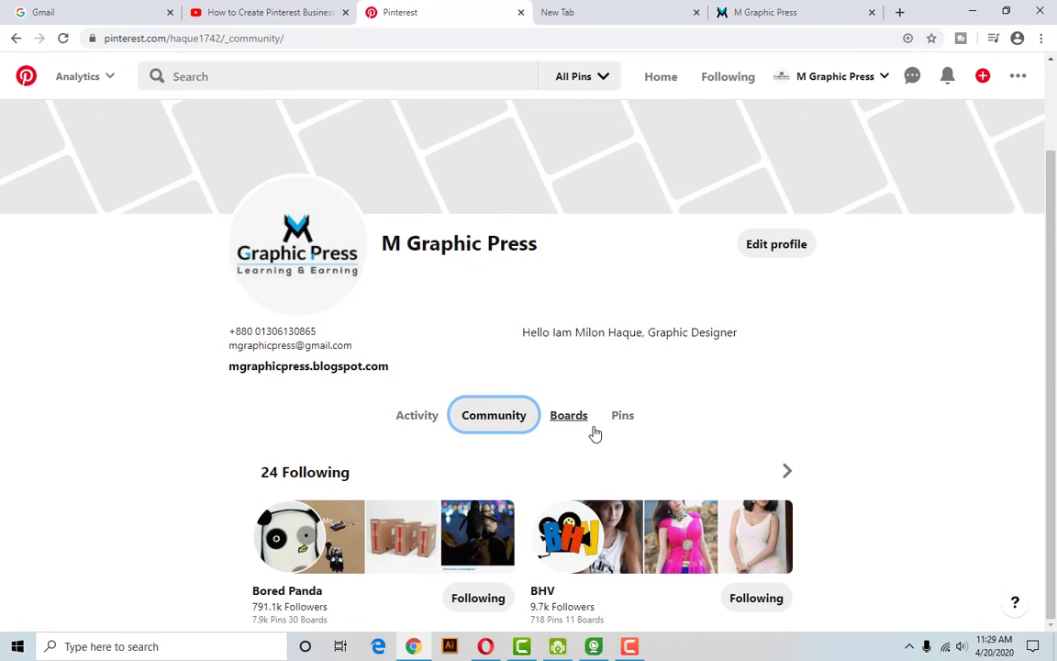
pyautogui.click(579, 427)
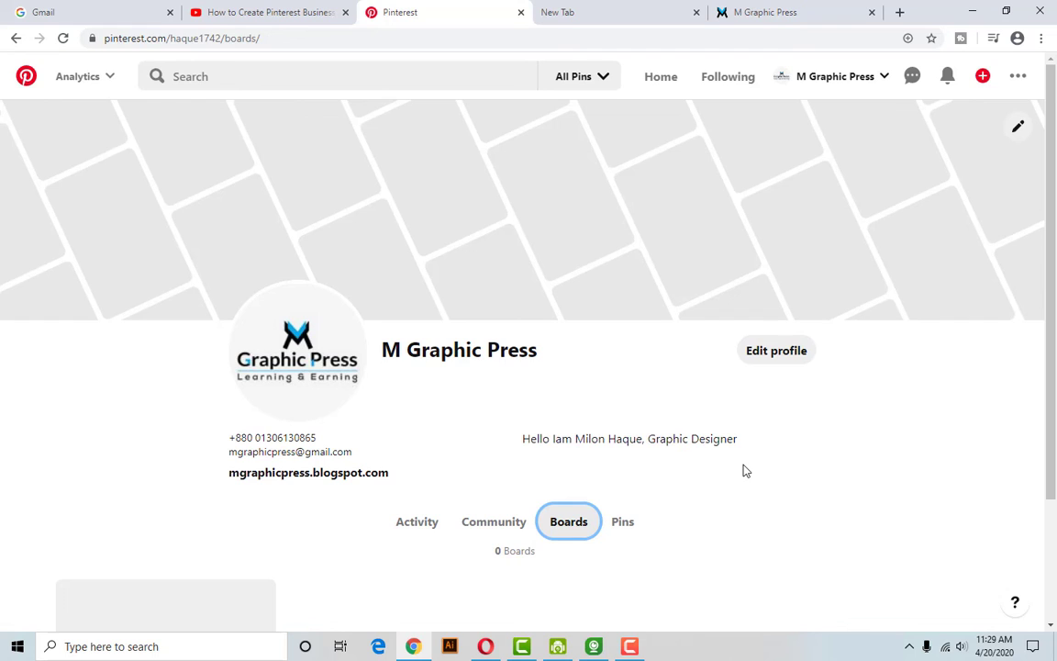
pyautogui.scroll(-2, 744, 471)
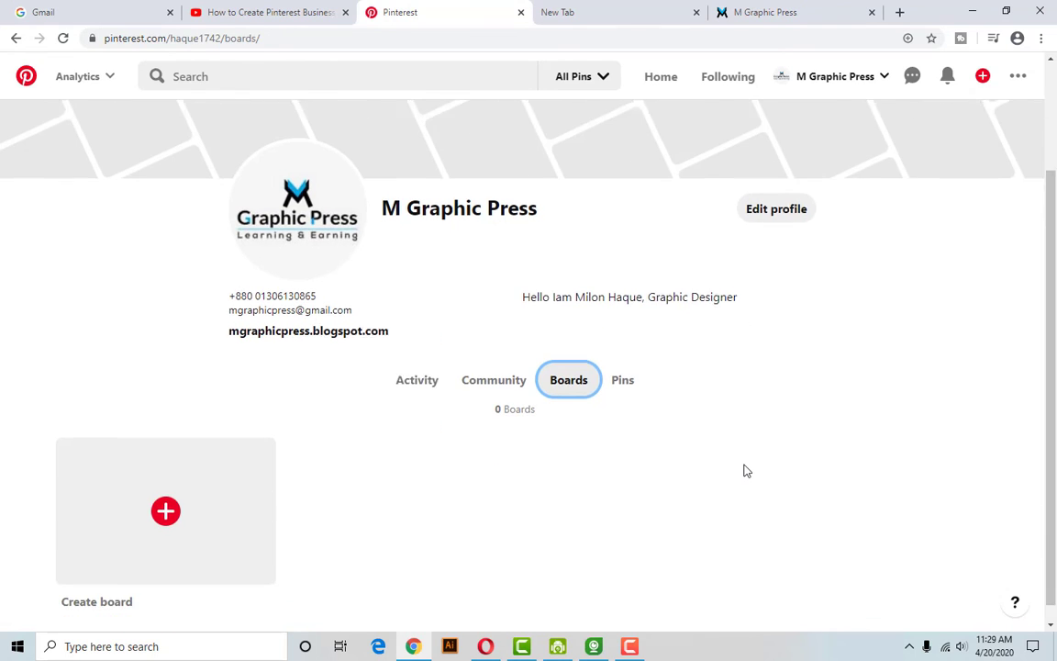
pyautogui.click(620, 363)
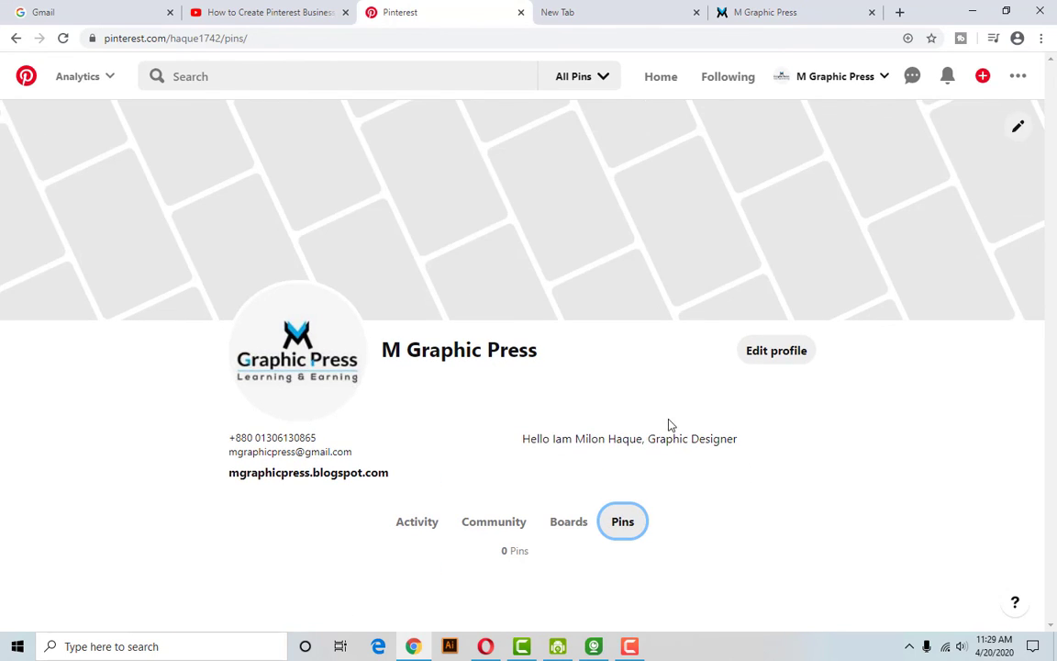
pyautogui.click(417, 523)
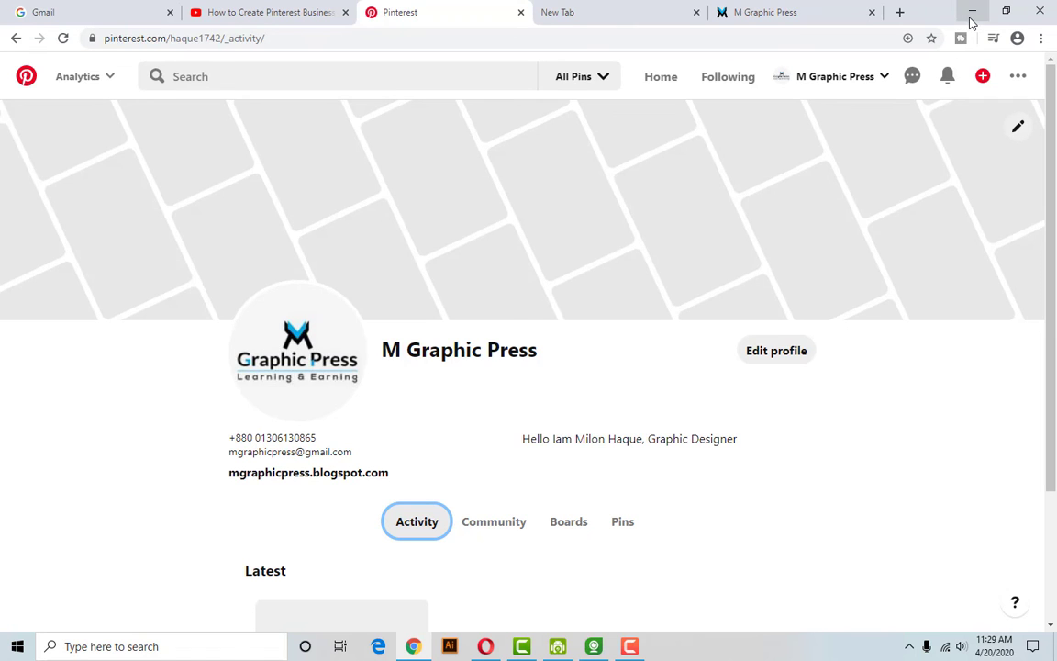
pyautogui.click(971, 12)
pyautogui.click(983, 11)
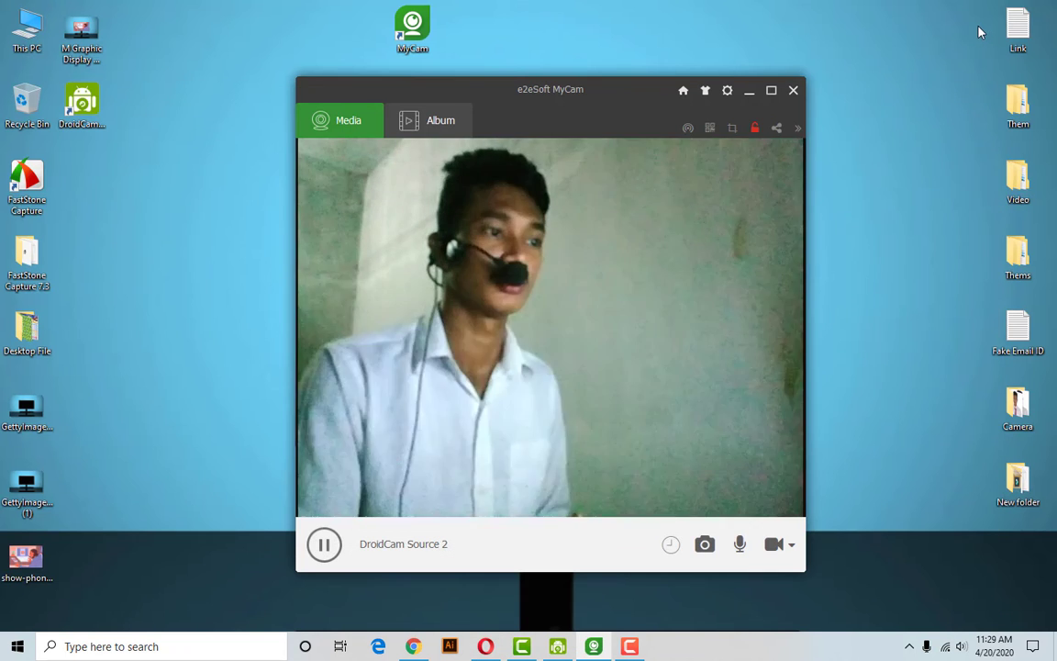